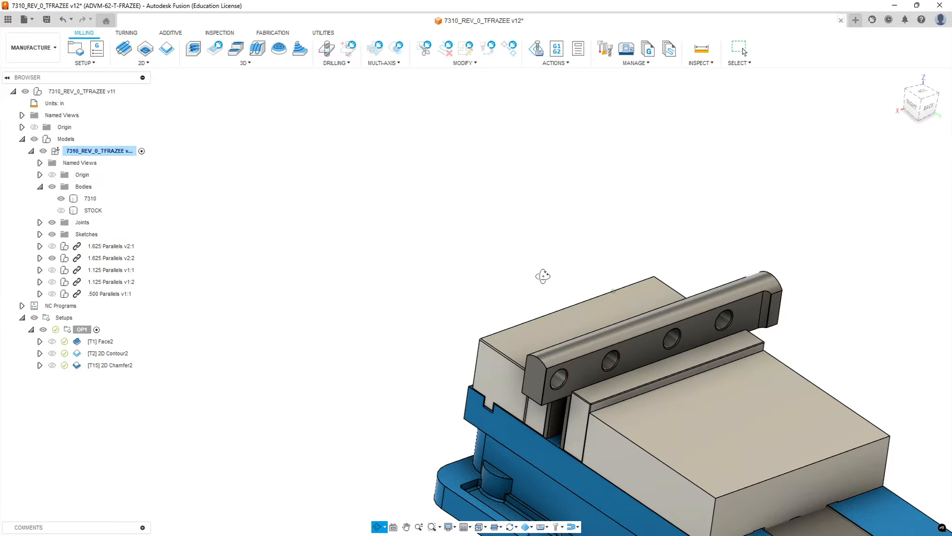
- Examine how the 7310 part sits inside the transparent stock in the vise, at its lower near corner and far end
{"action": "key", "text": "Escape"}
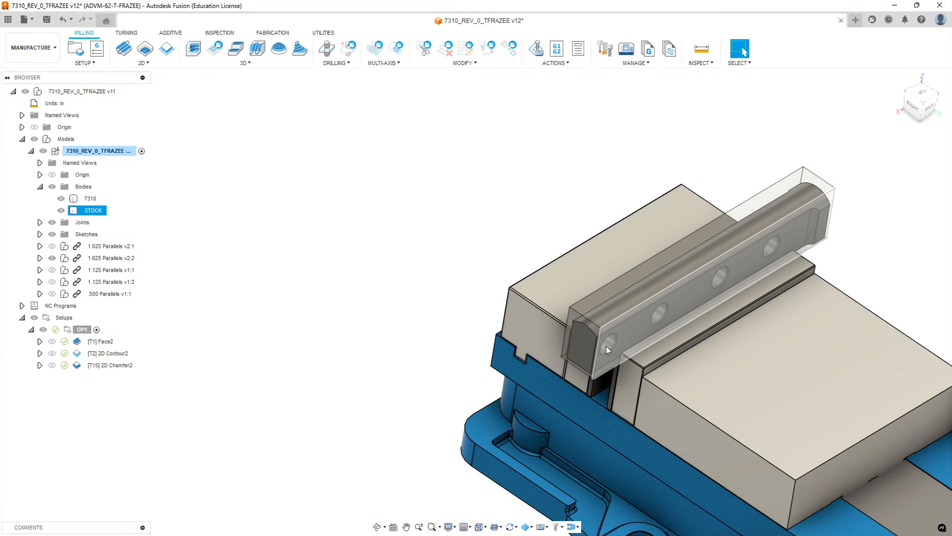
{"action": "scroll", "coordinate": [617, 356], "scroll_direction": "up", "scroll_amount": 10}
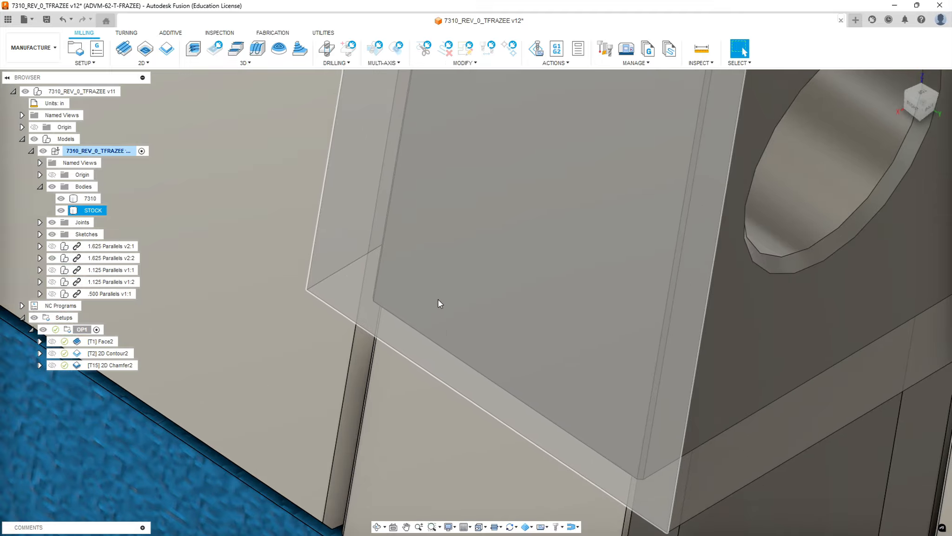
{"action": "middle_click_drag", "start_coordinate": [438, 301], "coordinate": [396, 366], "text": "shift"}
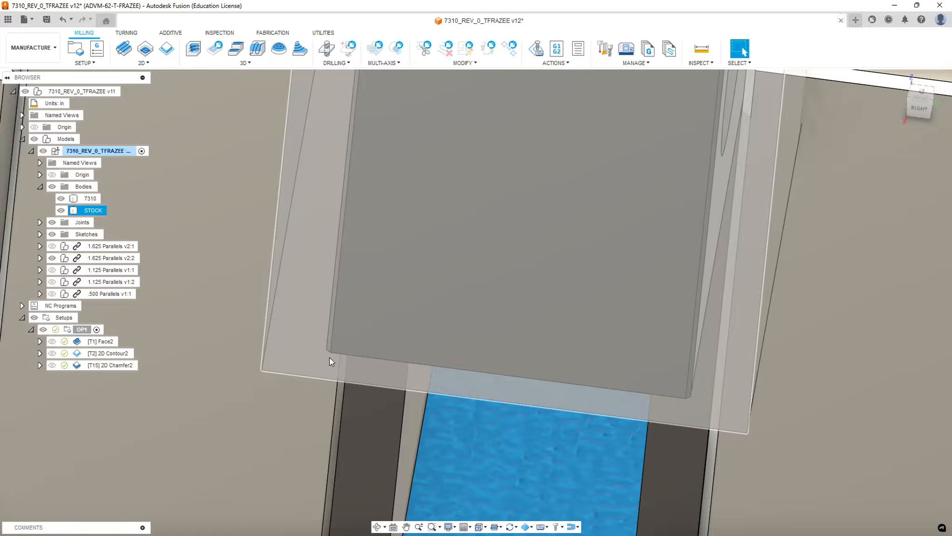
{"action": "scroll", "coordinate": [340, 340], "scroll_direction": "down", "scroll_amount": 8}
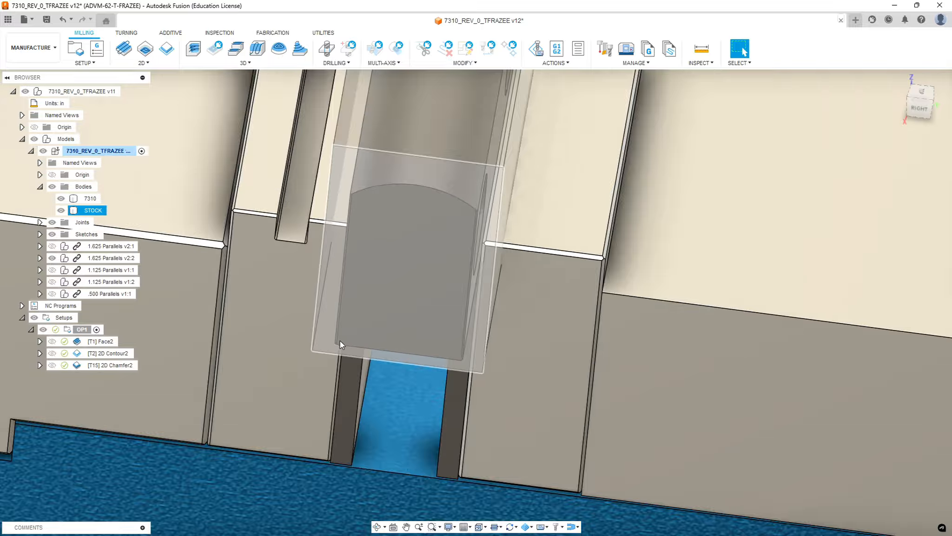
{"action": "scroll", "coordinate": [349, 272], "scroll_direction": "down", "scroll_amount": 10}
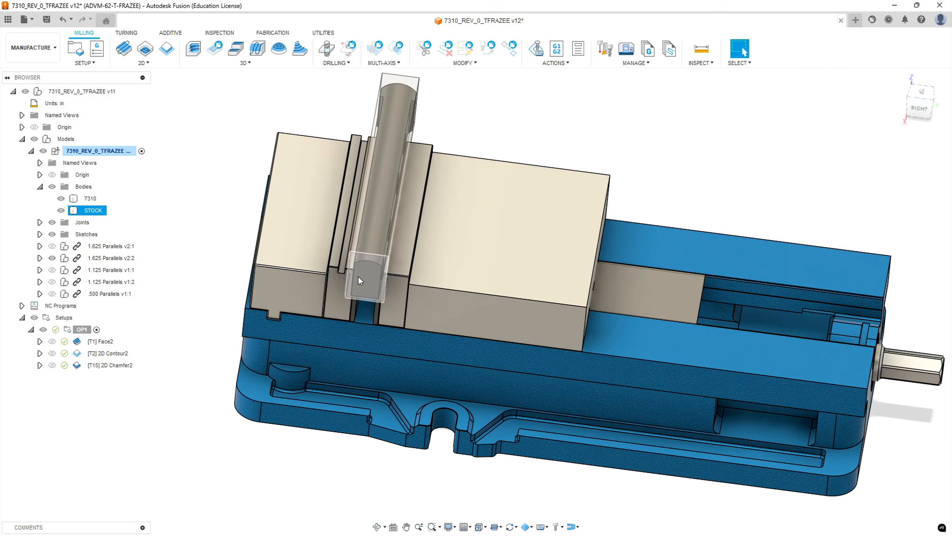
{"action": "left_click", "coordinate": [414, 165]}
{"action": "scroll", "coordinate": [396, 177], "scroll_direction": "up", "scroll_amount": 10}
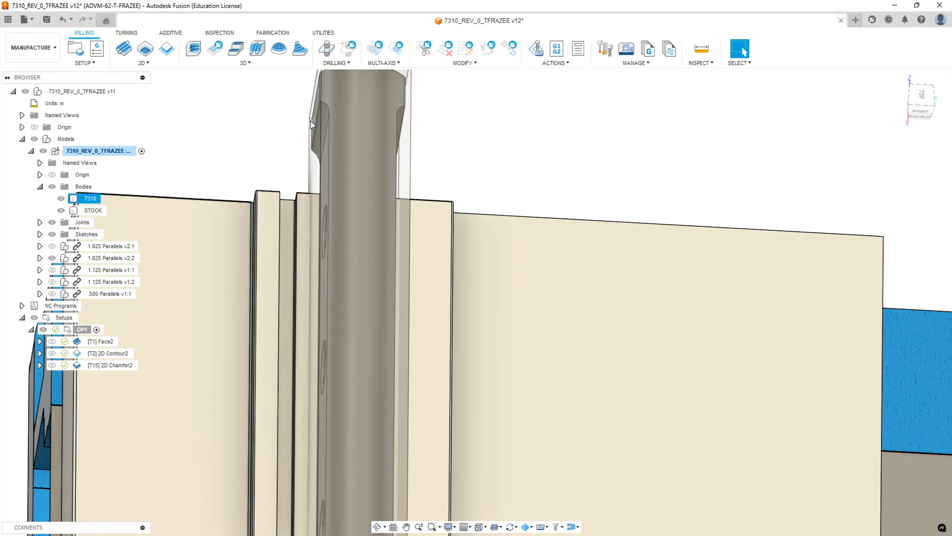
{"action": "scroll", "coordinate": [311, 122], "scroll_direction": "up", "scroll_amount": 5}
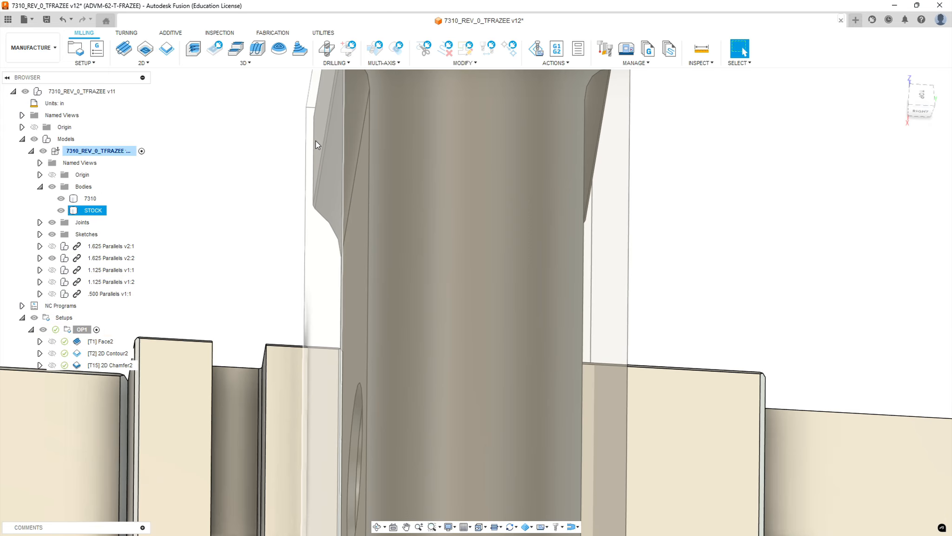
{"action": "scroll", "coordinate": [325, 180], "scroll_direction": "down", "scroll_amount": 8}
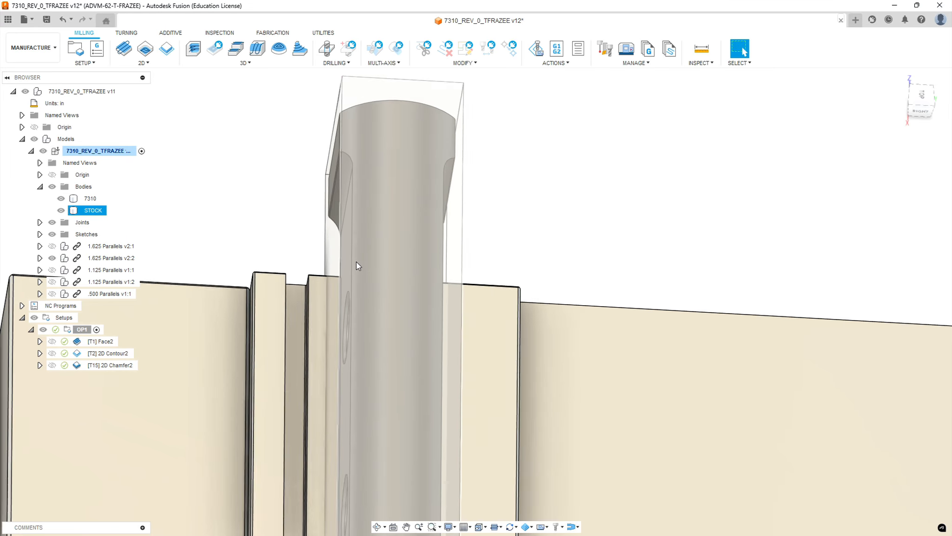
{"action": "scroll", "coordinate": [365, 313], "scroll_direction": "down", "scroll_amount": 6}
{"action": "scroll", "coordinate": [390, 474], "scroll_direction": "up", "scroll_amount": 8}
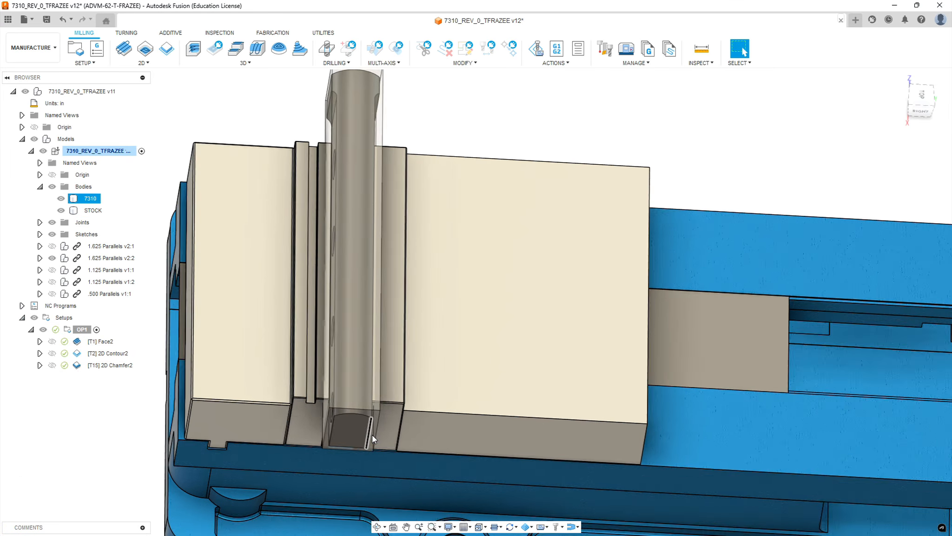
{"action": "mouse_move", "coordinate": [333, 424]}
{"action": "middle_mouse_down", "text": "shift"}
{"action": "mouse_move", "coordinate": [327, 397]}
{"action": "mouse_move", "coordinate": [334, 411]}
{"action": "middle_mouse_up", "text": "shift"}
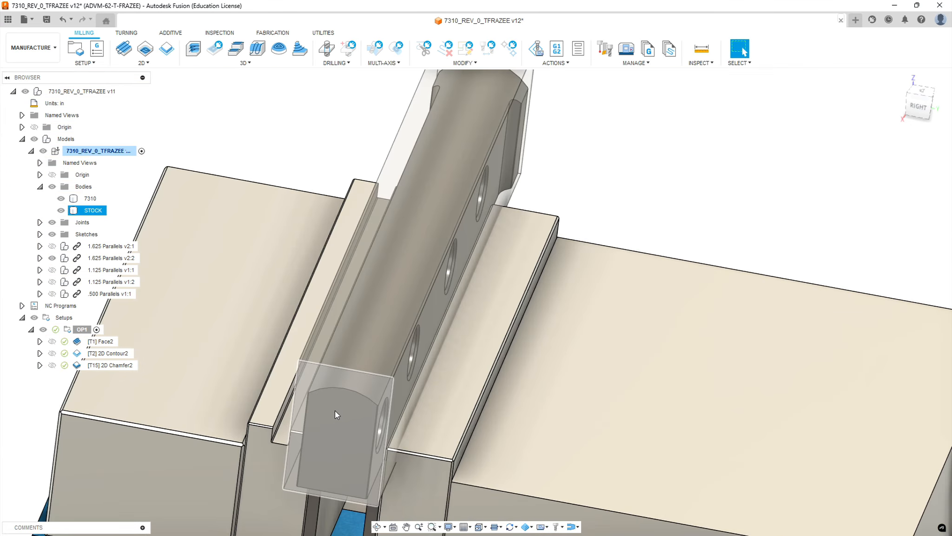
{"action": "scroll", "coordinate": [337, 433], "scroll_direction": "down", "scroll_amount": 4}
{"action": "scroll", "coordinate": [319, 479], "scroll_direction": "up", "scroll_amount": 4}
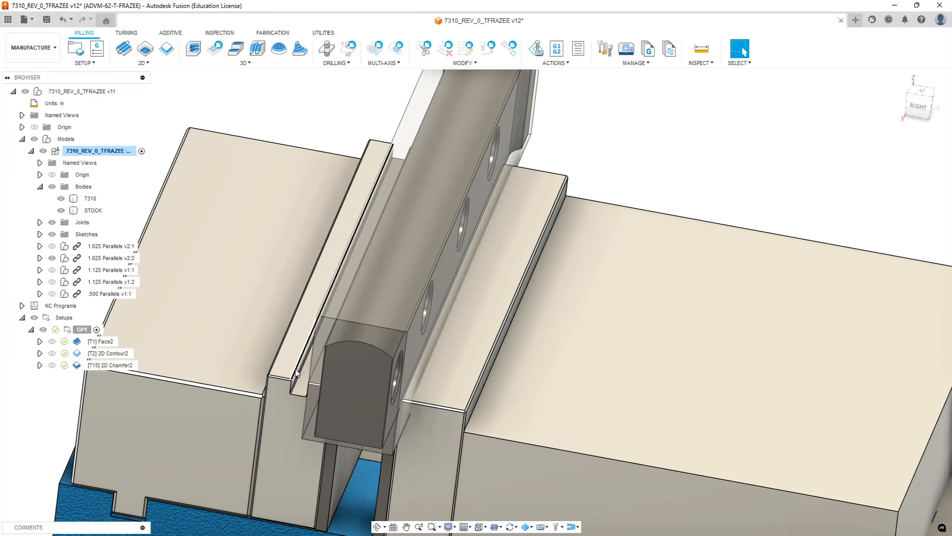
{"action": "left_click", "coordinate": [296, 433]}
{"action": "scroll", "coordinate": [308, 440], "scroll_direction": "up", "scroll_amount": 6}
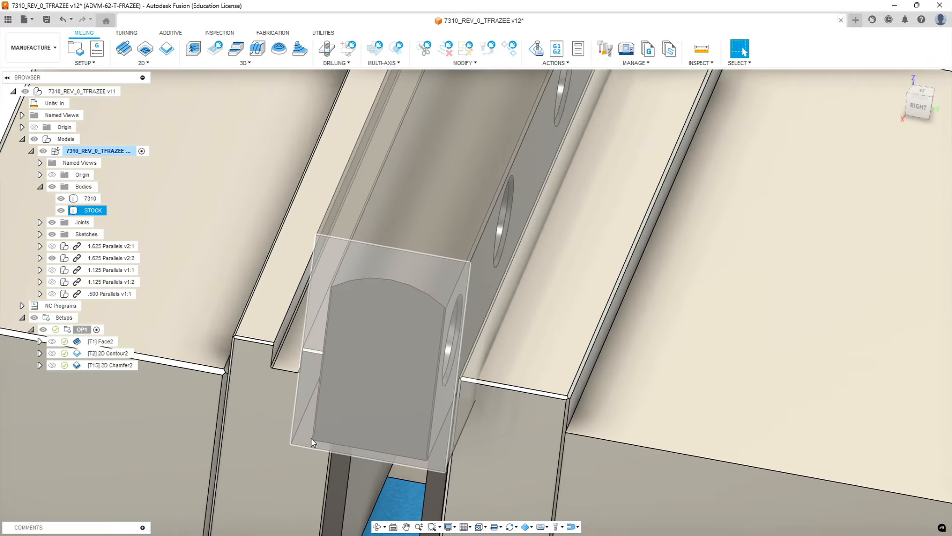
{"action": "scroll", "coordinate": [308, 442], "scroll_direction": "up", "scroll_amount": 3}
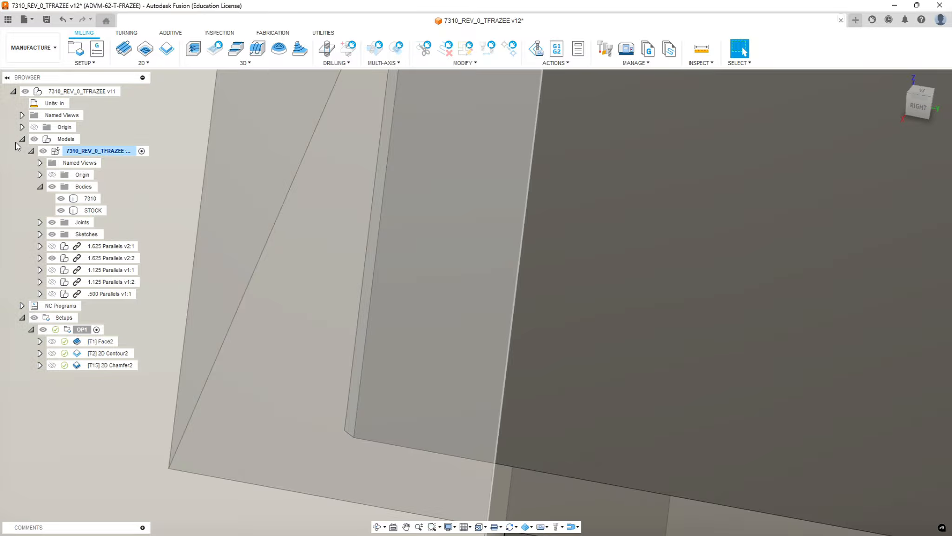
- Make Sketch1 visible in the model's sketches
{"action": "left_click", "coordinate": [39, 234]}
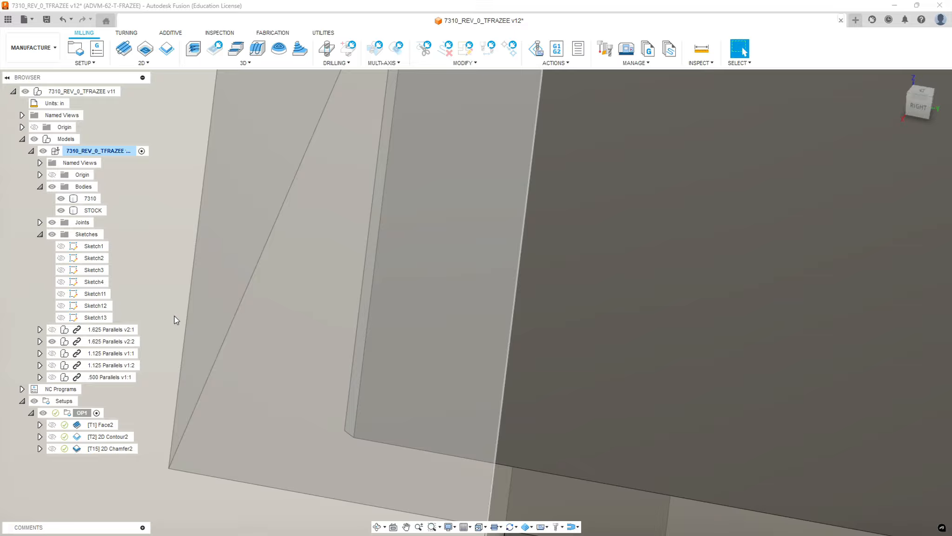
{"action": "left_click", "coordinate": [317, 420]}
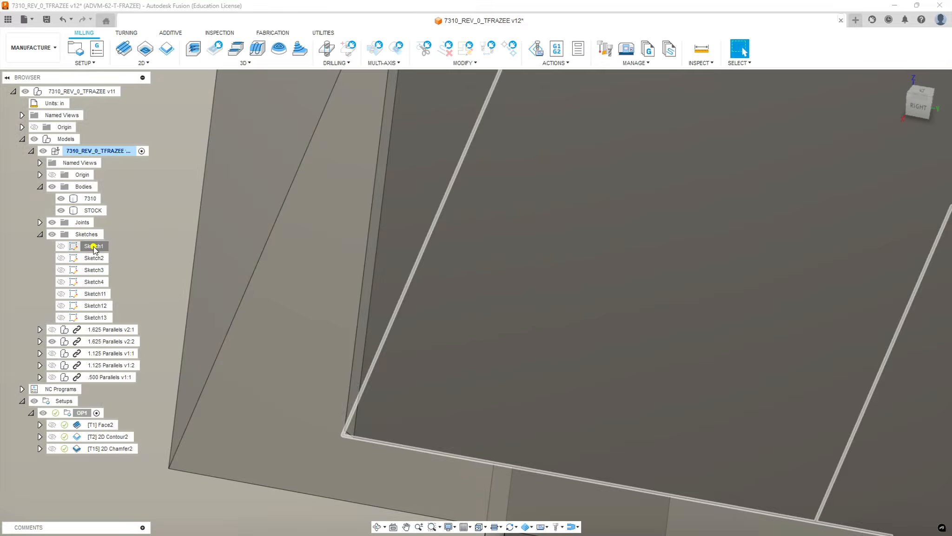
{"action": "left_click", "coordinate": [94, 248]}
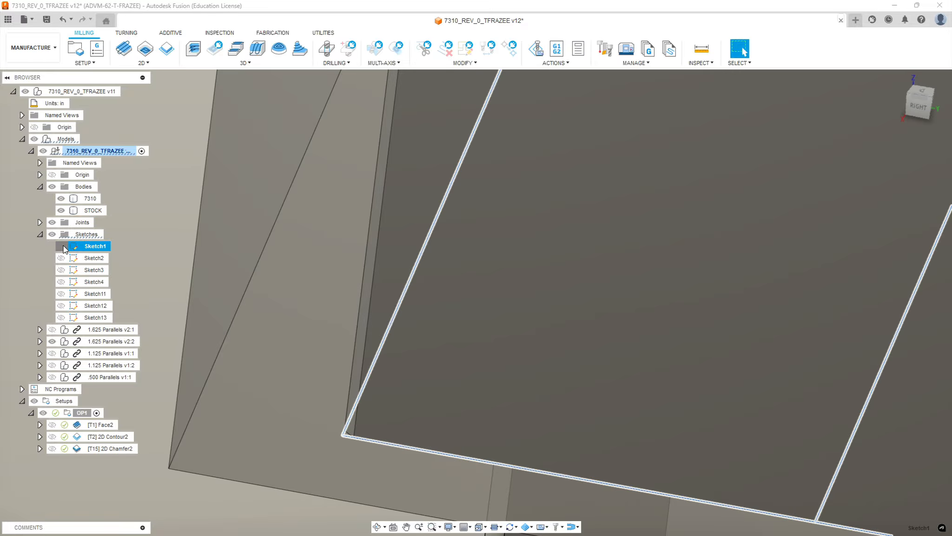
{"action": "left_click", "coordinate": [62, 246]}
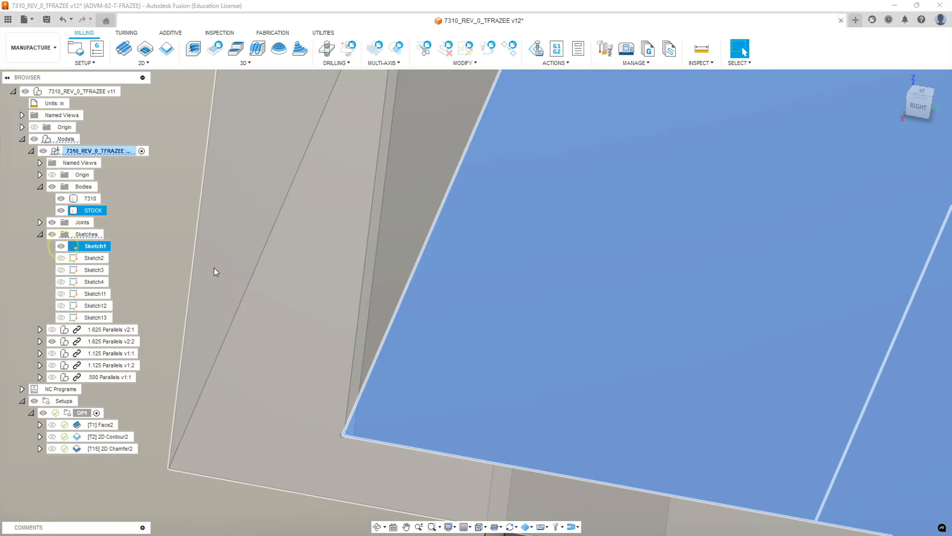
- Examine Sketch1's corner points along the part's bottom edge inside the stock
{"action": "scroll", "coordinate": [216, 262], "scroll_direction": "down", "scroll_amount": 2}
{"action": "scroll", "coordinate": [219, 257], "scroll_direction": "down", "scroll_amount": 5}
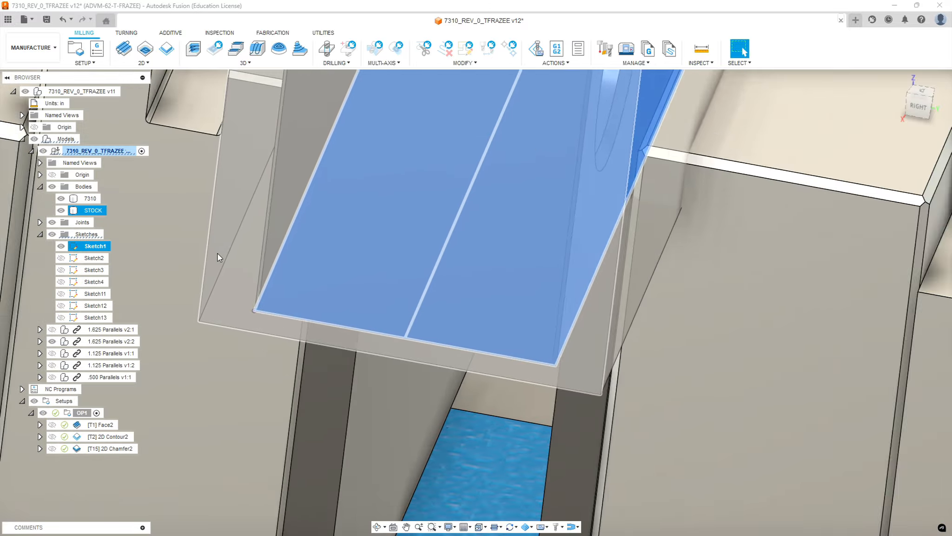
{"action": "scroll", "coordinate": [238, 252], "scroll_direction": "down", "scroll_amount": 5}
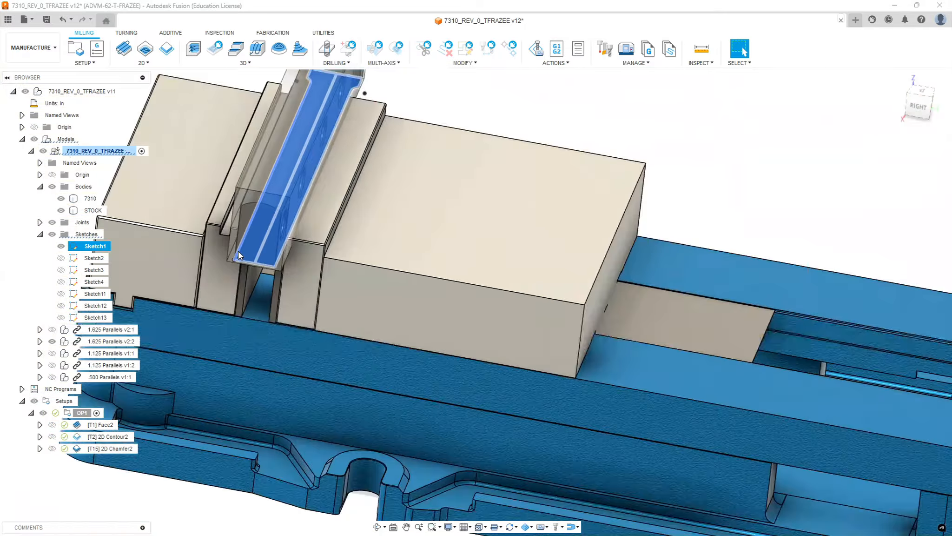
{"action": "left_click", "coordinate": [605, 139]}
{"action": "scroll", "coordinate": [215, 260], "scroll_direction": "up", "scroll_amount": 10}
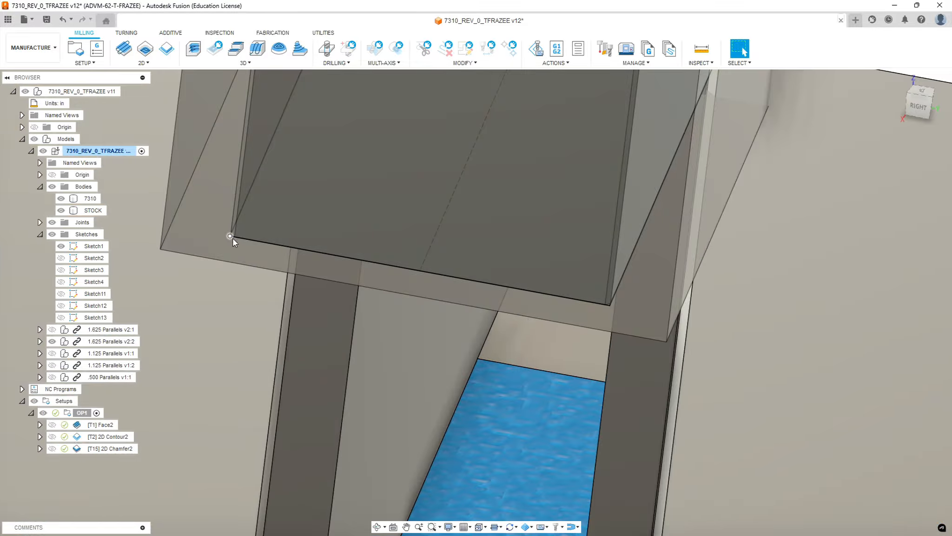
{"action": "scroll", "coordinate": [237, 292], "scroll_direction": "down", "scroll_amount": 3}
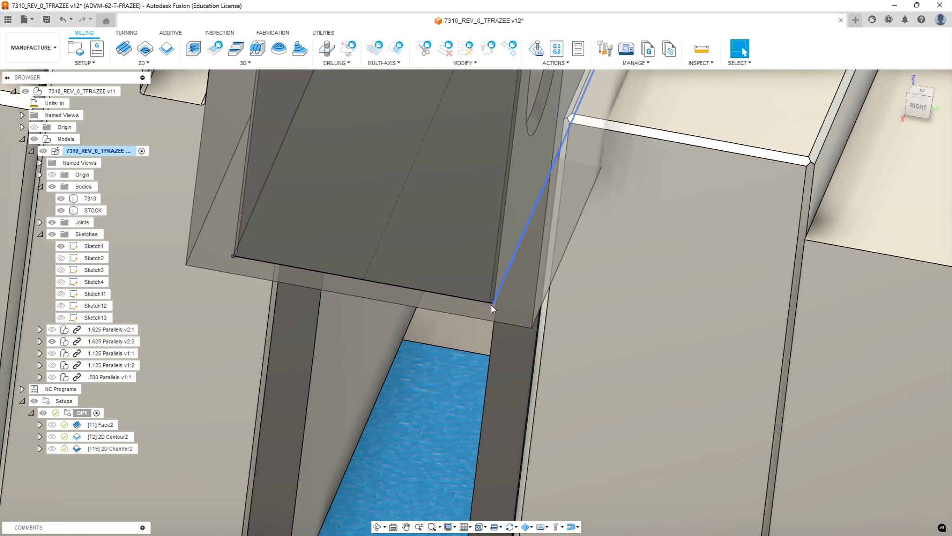
{"action": "scroll", "coordinate": [363, 375], "scroll_direction": "down", "scroll_amount": 5}
{"action": "scroll", "coordinate": [352, 362], "scroll_direction": "down", "scroll_amount": 7}
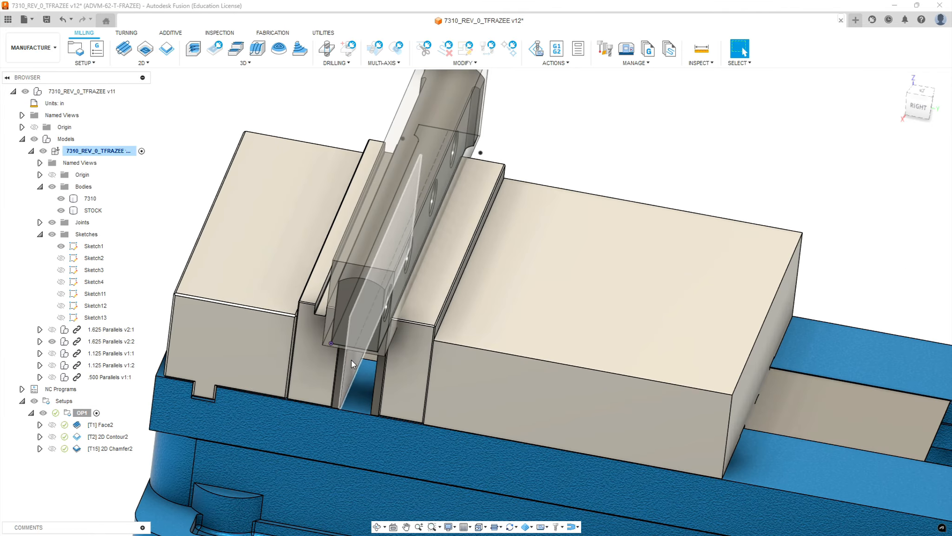
{"action": "middle_click_drag", "start_coordinate": [334, 227], "coordinate": [283, 247], "text": "shift"}
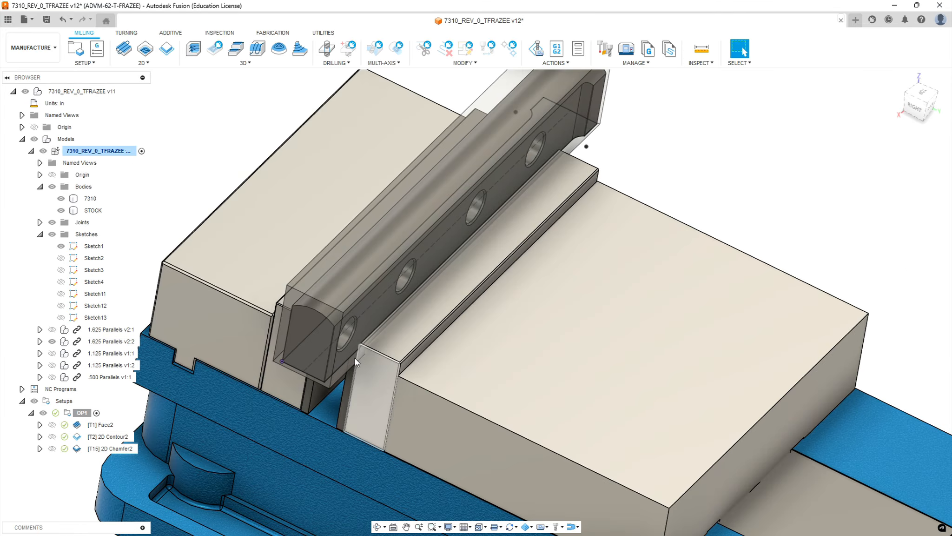
- Create a milling setup oriented by Z axis/plane & X axis, using the stock's top face for Z and its long top edge for X
{"action": "left_click", "coordinate": [93, 62]}
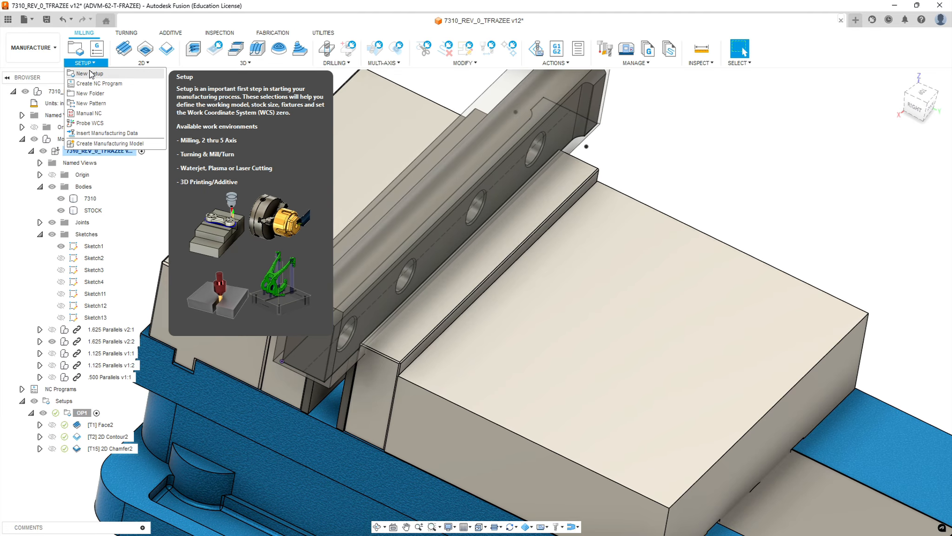
{"action": "left_click", "coordinate": [89, 73]}
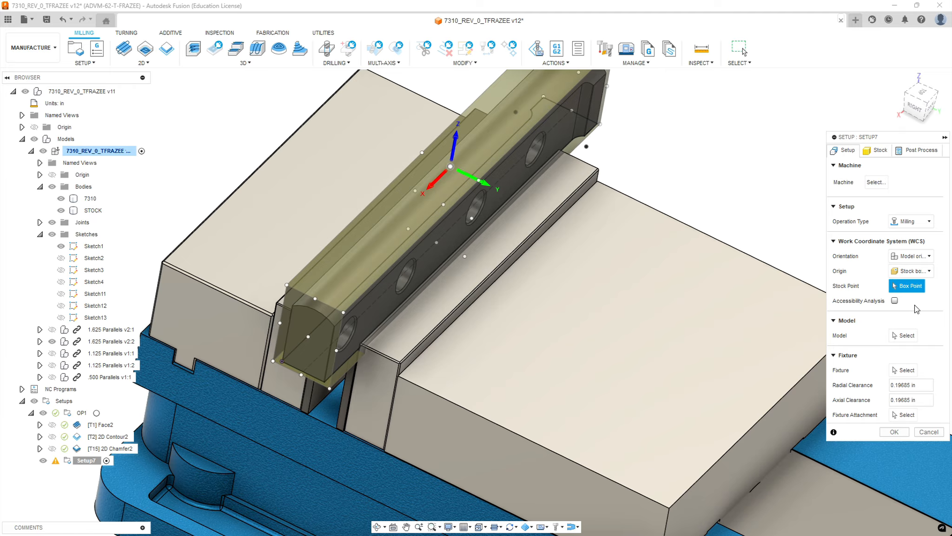
{"action": "left_click", "coordinate": [912, 256]}
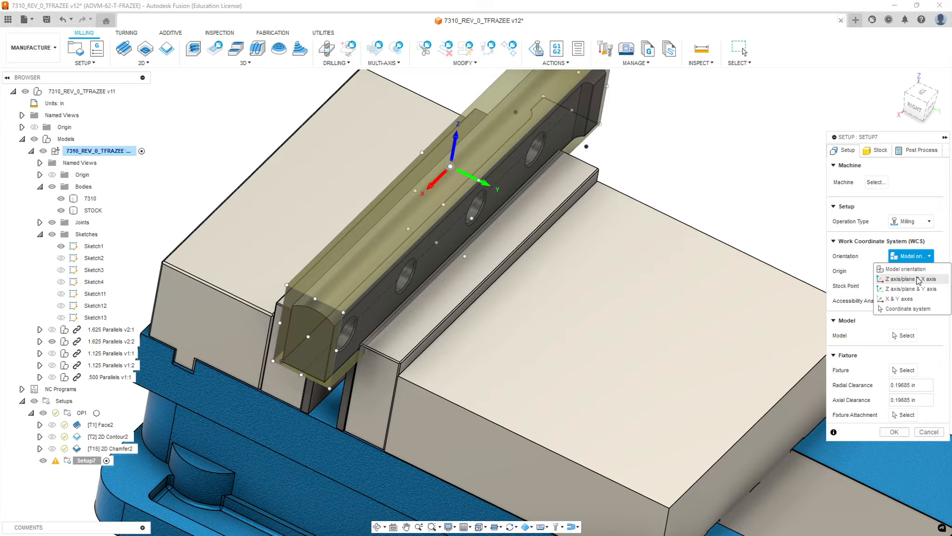
{"action": "left_click", "coordinate": [911, 279]}
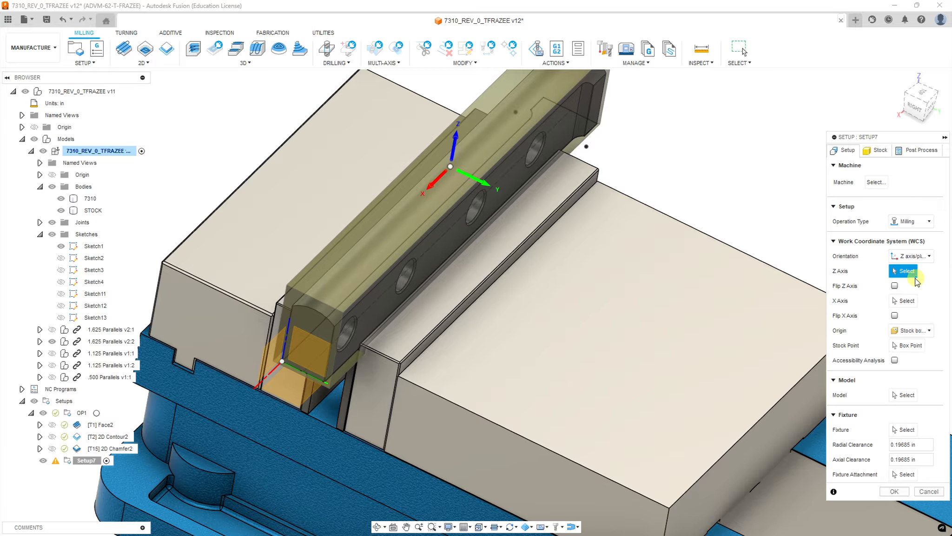
{"action": "left_click", "coordinate": [408, 215]}
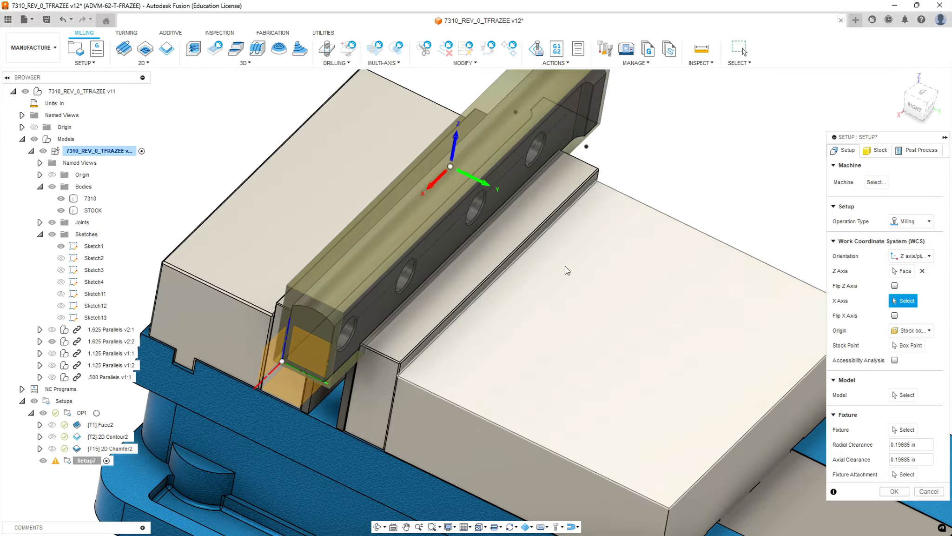
{"action": "left_click", "coordinate": [460, 198]}
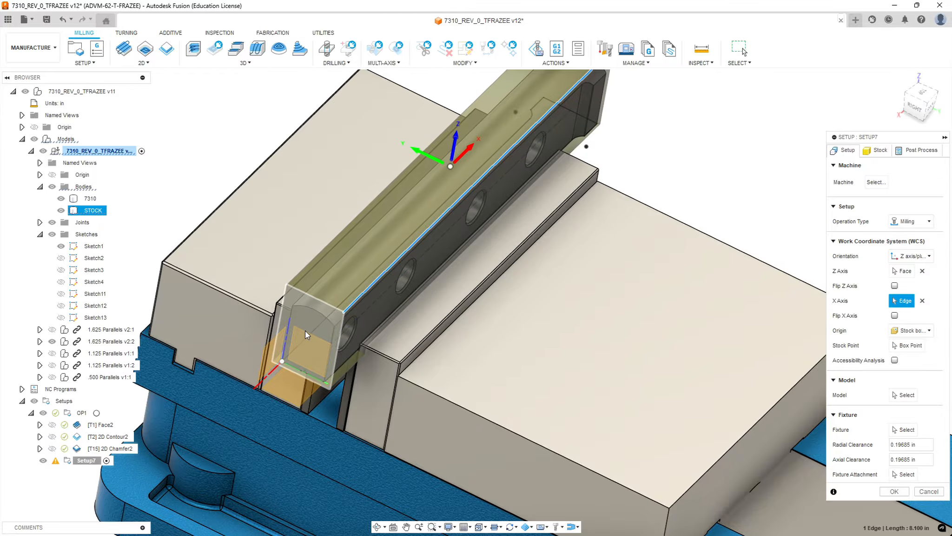
- Assign the 7310 body as the new setup's model
{"action": "scroll", "coordinate": [272, 271], "scroll_direction": "up", "scroll_amount": 2}
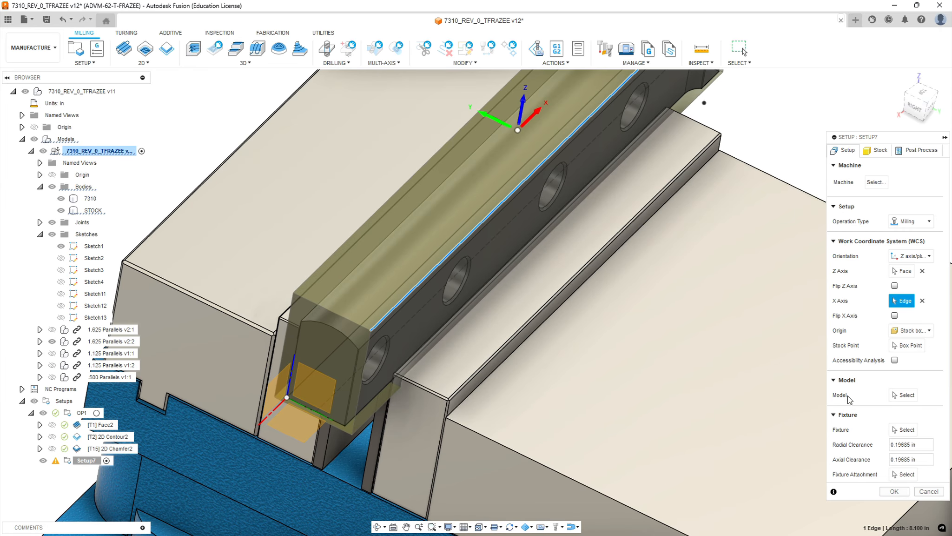
{"action": "left_click", "coordinate": [906, 396]}
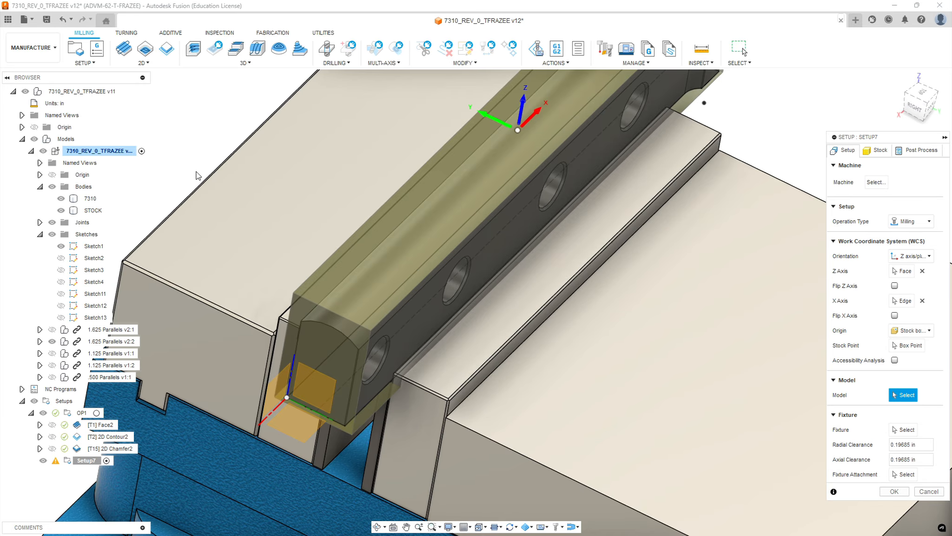
{"action": "left_click", "coordinate": [91, 199]}
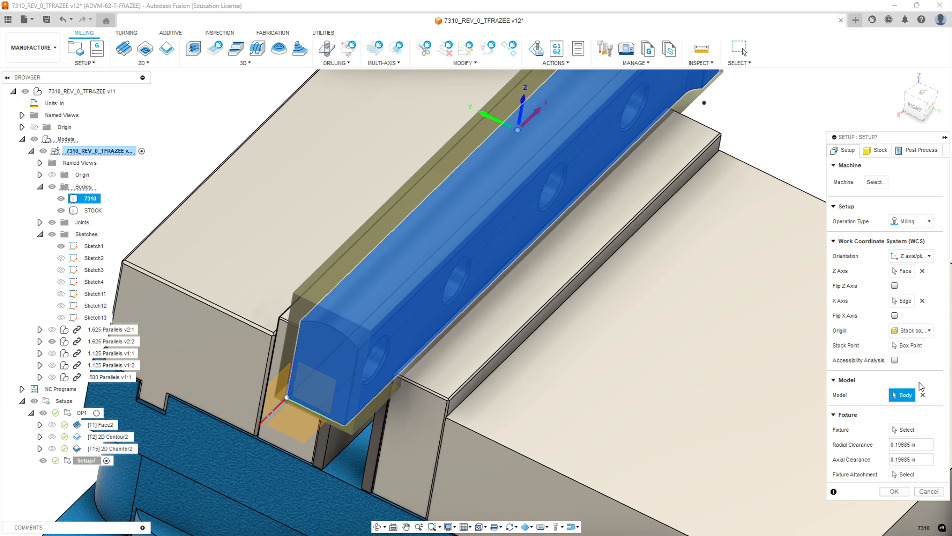
- Set the setup's origin to a selected point and hide the STOCK body
{"action": "left_click", "coordinate": [927, 331]}
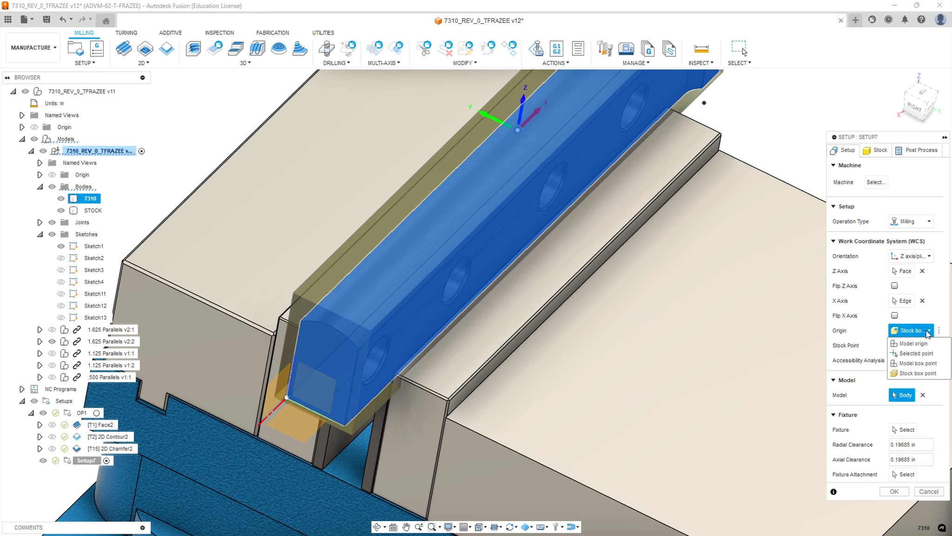
{"action": "left_click", "coordinate": [926, 354]}
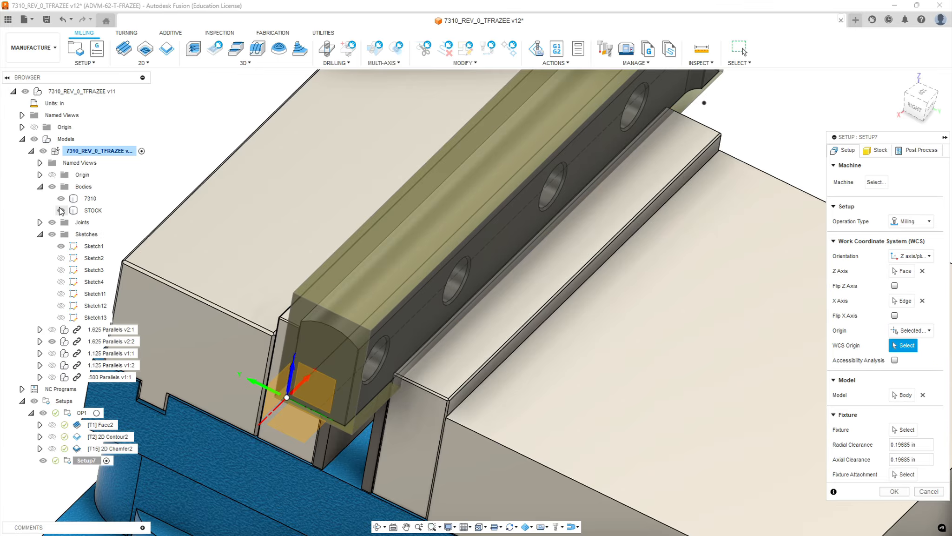
{"action": "left_click", "coordinate": [61, 210]}
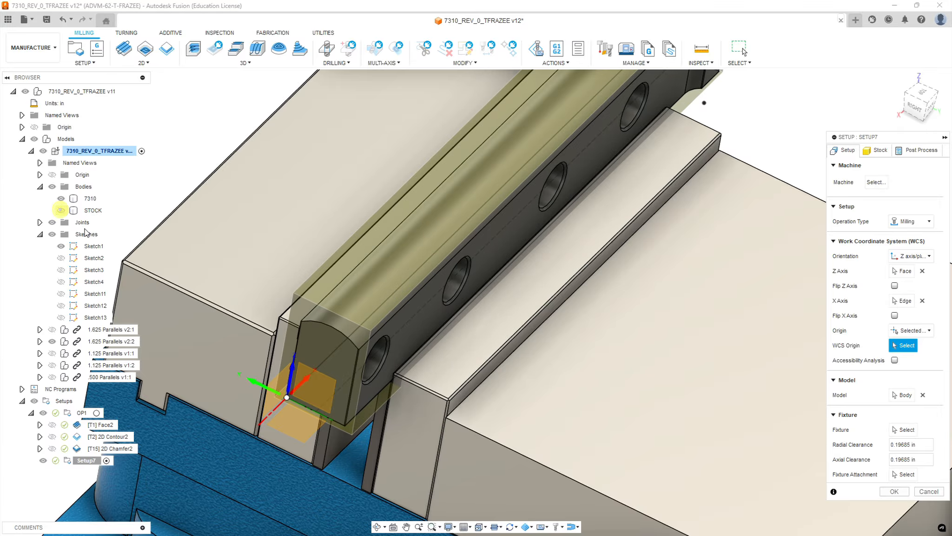
- Pick the Sketch1 point at the 7310 part's lower end corner as the WCS origin
{"action": "scroll", "coordinate": [281, 402], "scroll_direction": "up", "scroll_amount": 5}
{"action": "scroll", "coordinate": [267, 416], "scroll_direction": "up", "scroll_amount": 5}
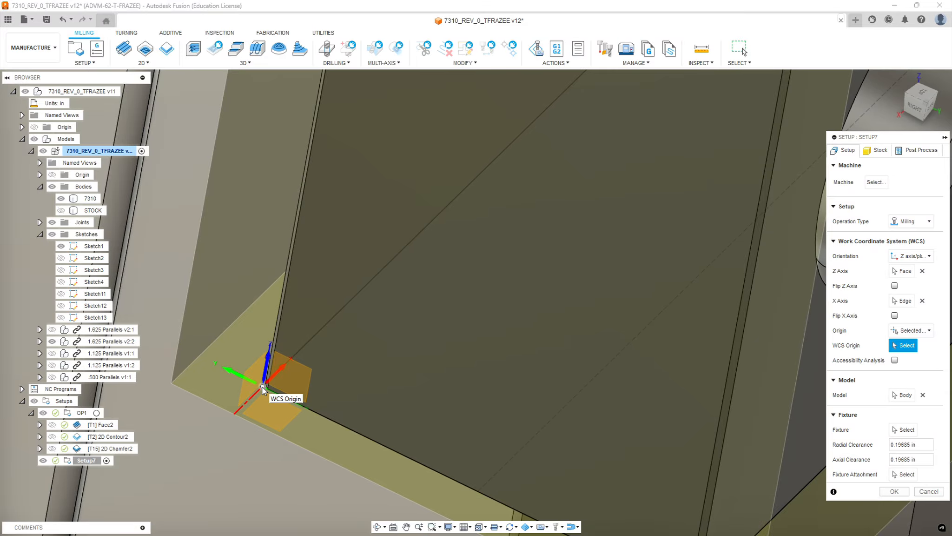
{"action": "scroll", "coordinate": [262, 387], "scroll_direction": "up", "scroll_amount": 3}
{"action": "scroll", "coordinate": [261, 404], "scroll_direction": "up", "scroll_amount": 3}
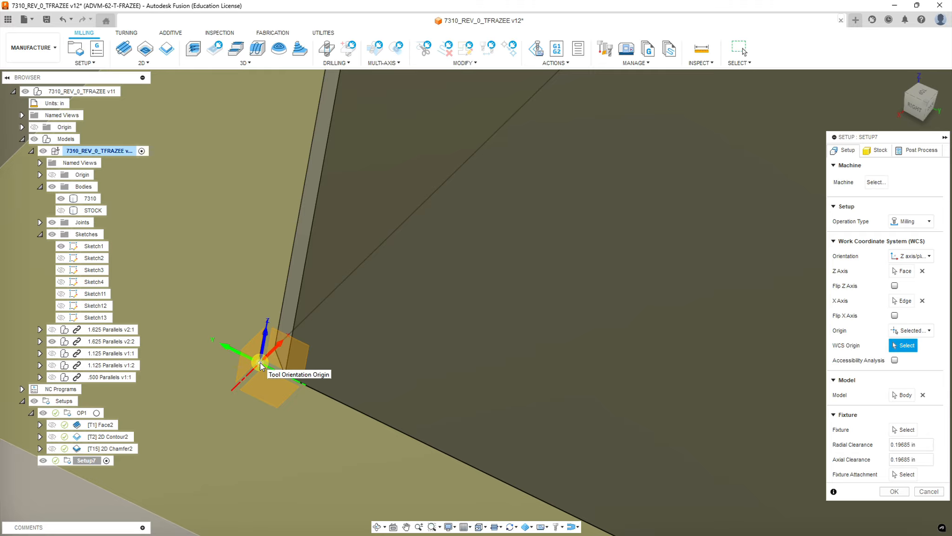
{"action": "scroll", "coordinate": [259, 362], "scroll_direction": "down", "scroll_amount": 3}
{"action": "mouse_move", "coordinate": [218, 374]}
{"action": "middle_mouse_down", "text": "shift"}
{"action": "mouse_move", "coordinate": [213, 366]}
{"action": "mouse_move", "coordinate": [238, 372]}
{"action": "mouse_move", "coordinate": [246, 388]}
{"action": "middle_mouse_up", "text": "shift"}
{"action": "scroll", "coordinate": [426, 387], "scroll_direction": "down", "scroll_amount": 3}
{"action": "left_click", "coordinate": [426, 386]}
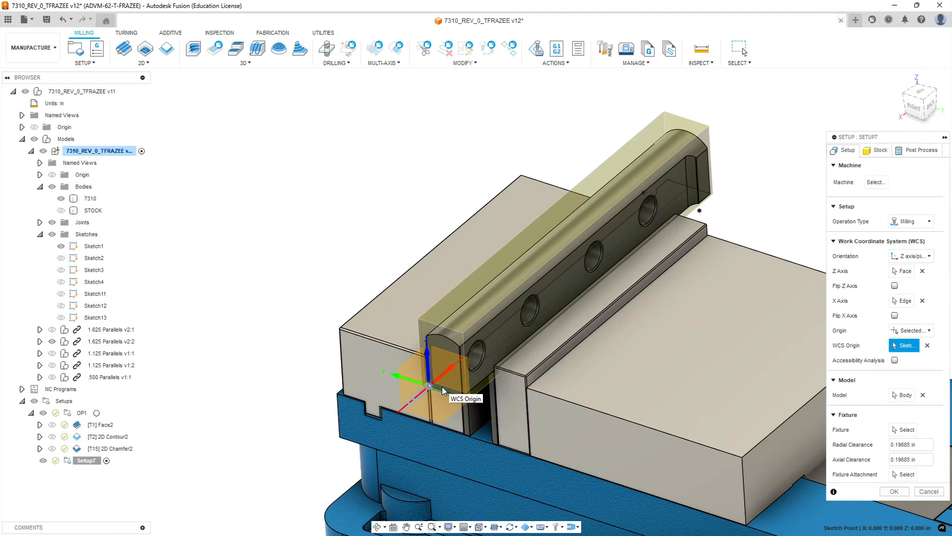
{"action": "scroll", "coordinate": [442, 386], "scroll_direction": "down", "scroll_amount": 1}
{"action": "scroll", "coordinate": [702, 293], "scroll_direction": "up", "scroll_amount": 1}
{"action": "scroll", "coordinate": [702, 293], "scroll_direction": "up", "scroll_amount": 1}
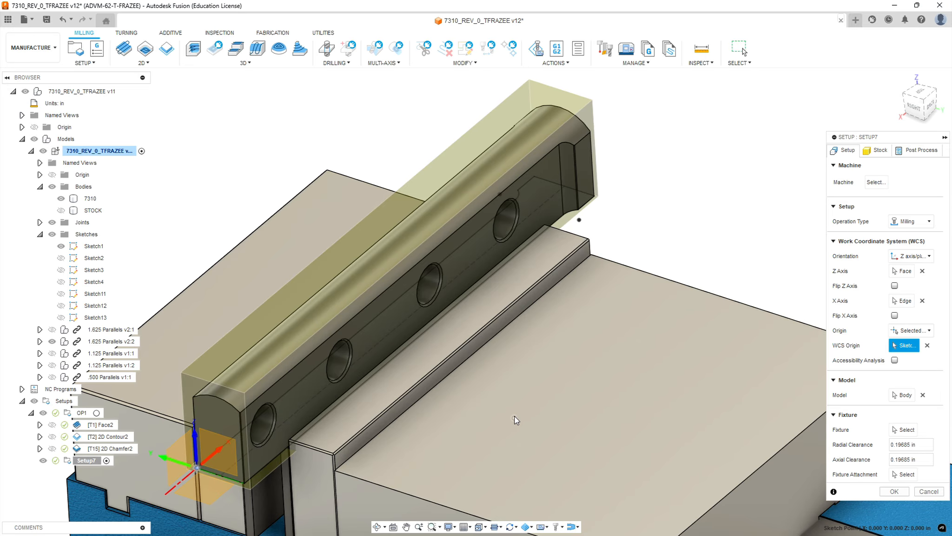
{"action": "mouse_move", "coordinate": [516, 415]}
{"action": "middle_mouse_down", "text": "shift"}
{"action": "mouse_move", "coordinate": [511, 403]}
{"action": "mouse_move", "coordinate": [506, 416]}
{"action": "middle_mouse_up", "text": "shift"}
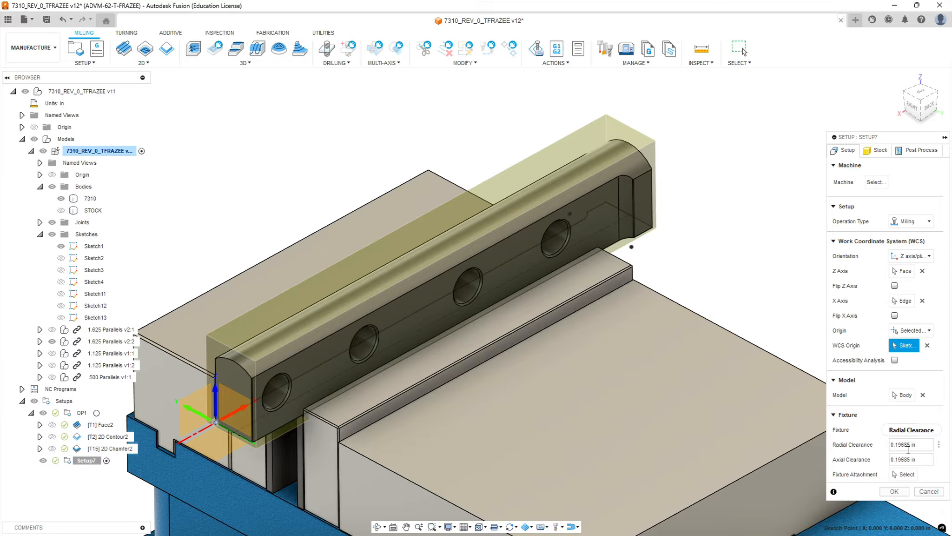
- Set the setup's program number to 73102 and its WCS offset to 1, and finish the setup
{"action": "left_click", "coordinate": [876, 155]}
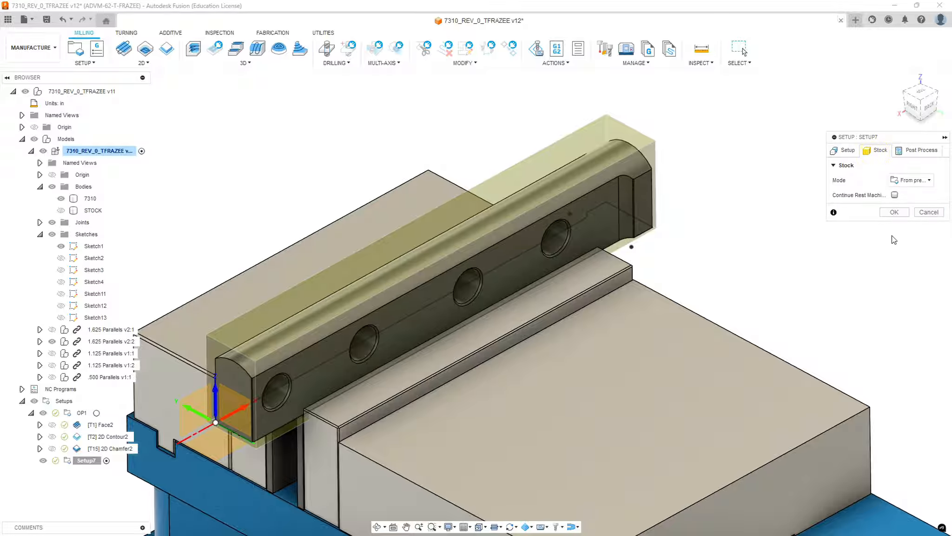
{"action": "left_click", "coordinate": [923, 152]}
{"action": "double_click", "coordinate": [909, 180]}
{"action": "type", "text": "73102"}
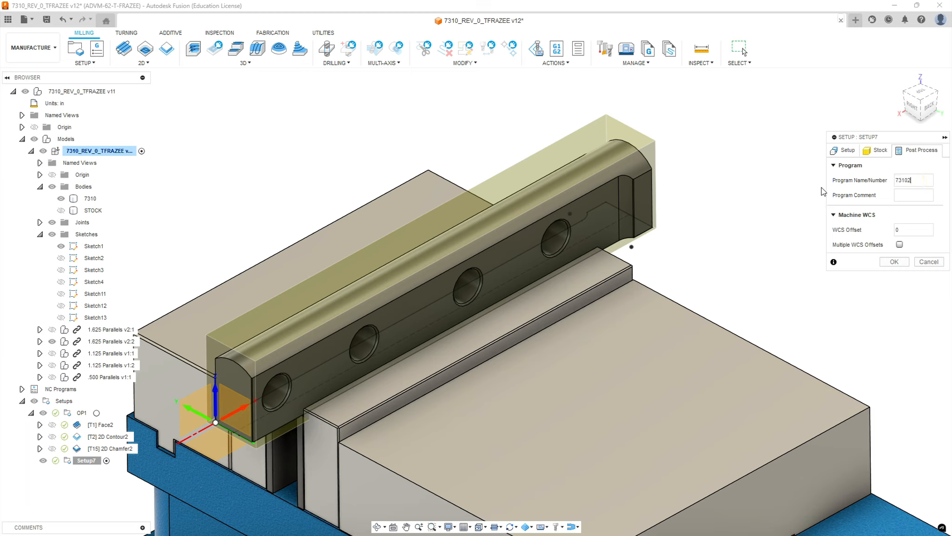
{"action": "left_click", "coordinate": [904, 196]}
{"action": "left_click", "coordinate": [902, 230]}
{"action": "type", "text": "1"}
{"action": "left_click", "coordinate": [901, 265]}
- Rename the new setup as OP2 and show the STOCK body again
{"action": "right_click", "coordinate": [89, 460]}
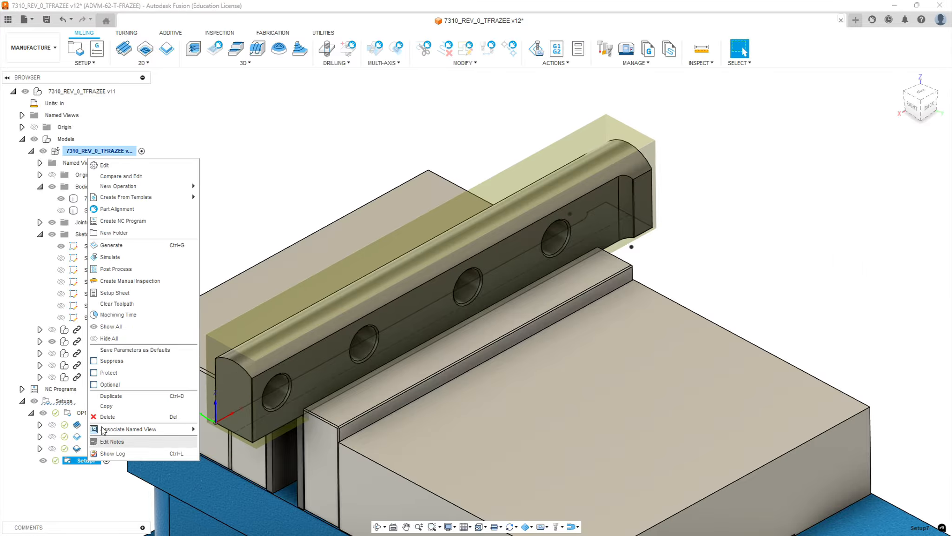
{"action": "left_click", "coordinate": [80, 460]}
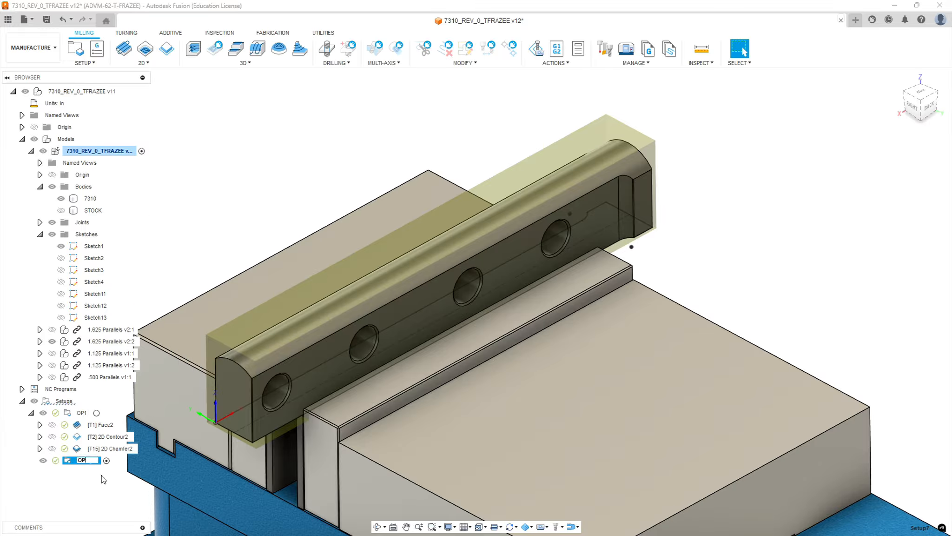
{"action": "key", "text": "Return"}
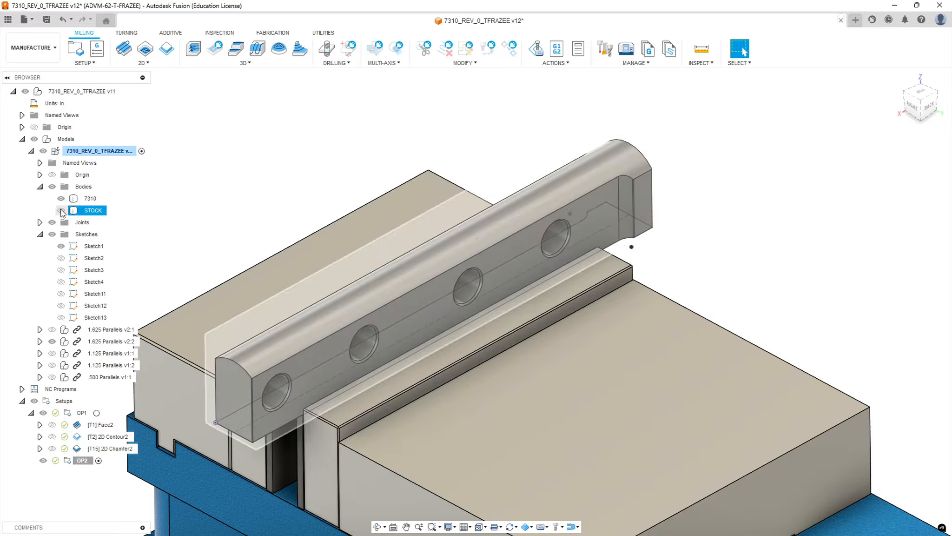
{"action": "left_click", "coordinate": [61, 210]}
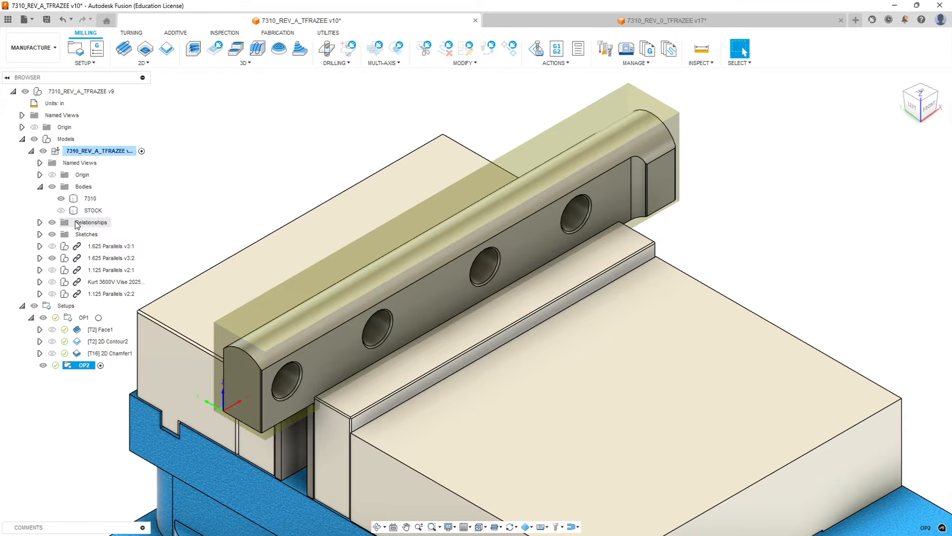
- In the 7310_REV_A document, show the STOCK body and copy the Face1 operation from OP1 into OP2
{"action": "left_click", "coordinate": [61, 210]}
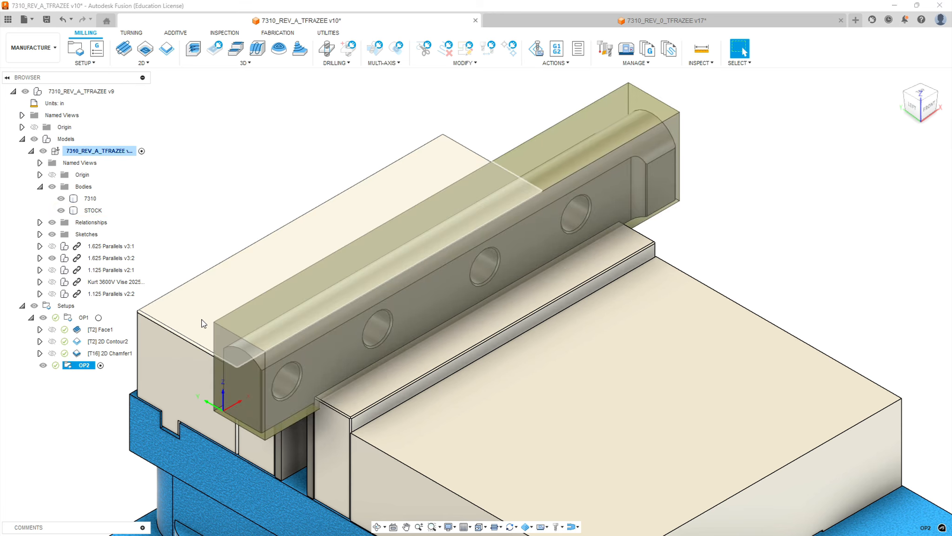
{"action": "left_click", "coordinate": [100, 330]}
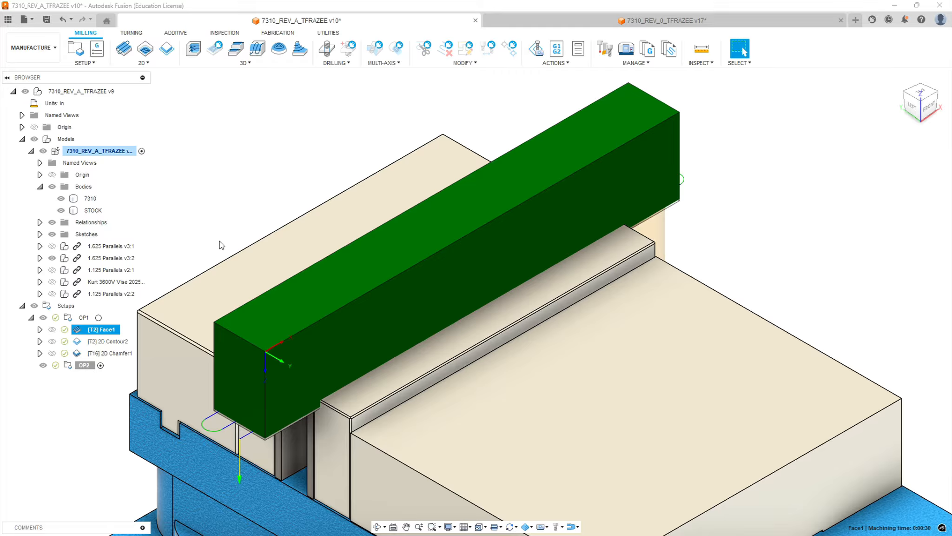
{"action": "right_click", "coordinate": [107, 333]}
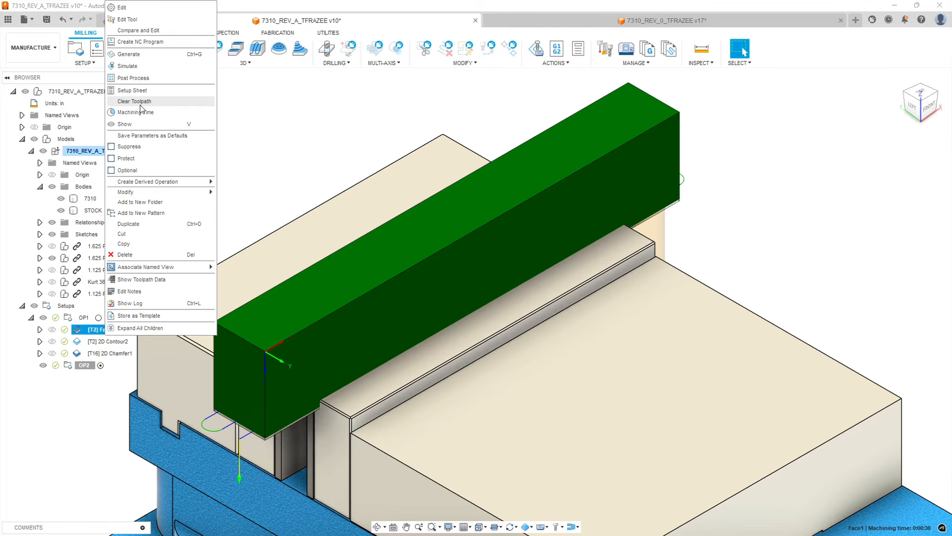
{"action": "left_click", "coordinate": [146, 243]}
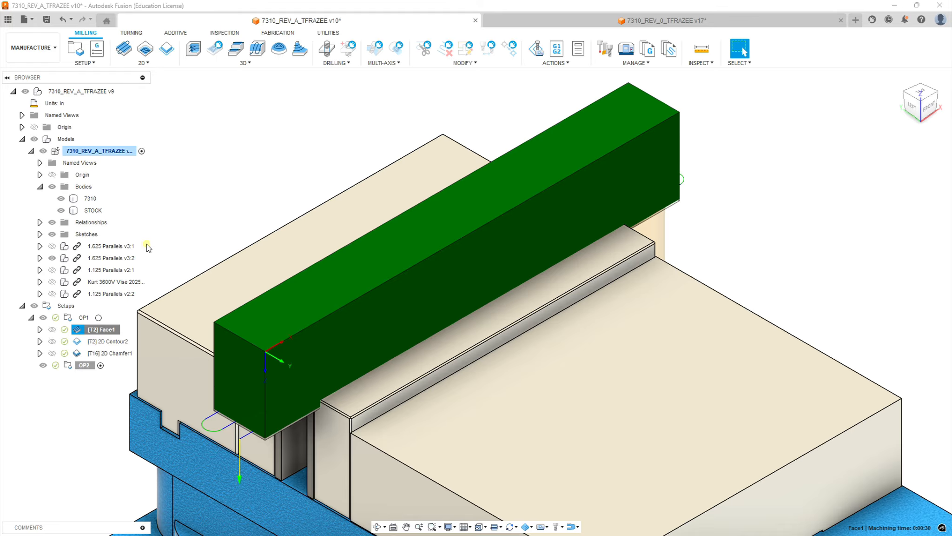
{"action": "right_click", "coordinate": [84, 365]}
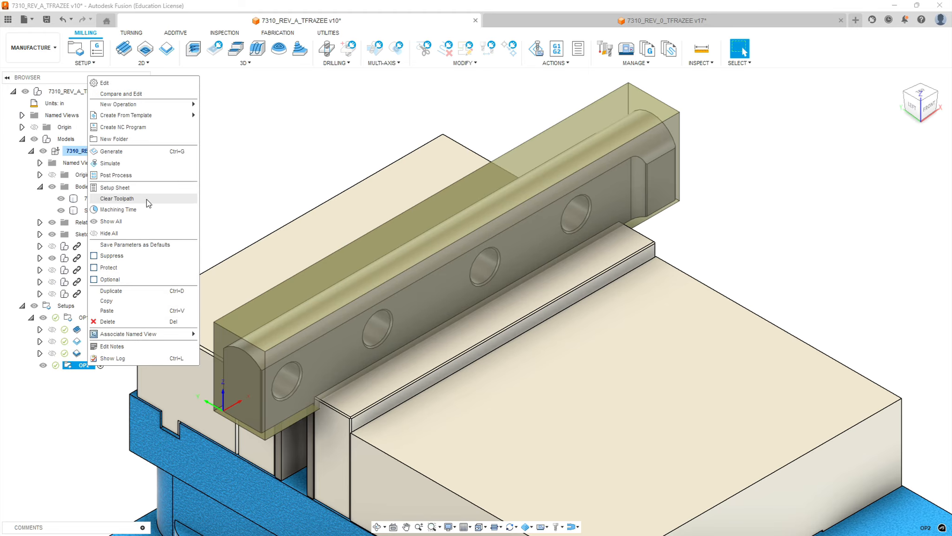
{"action": "left_click", "coordinate": [125, 310]}
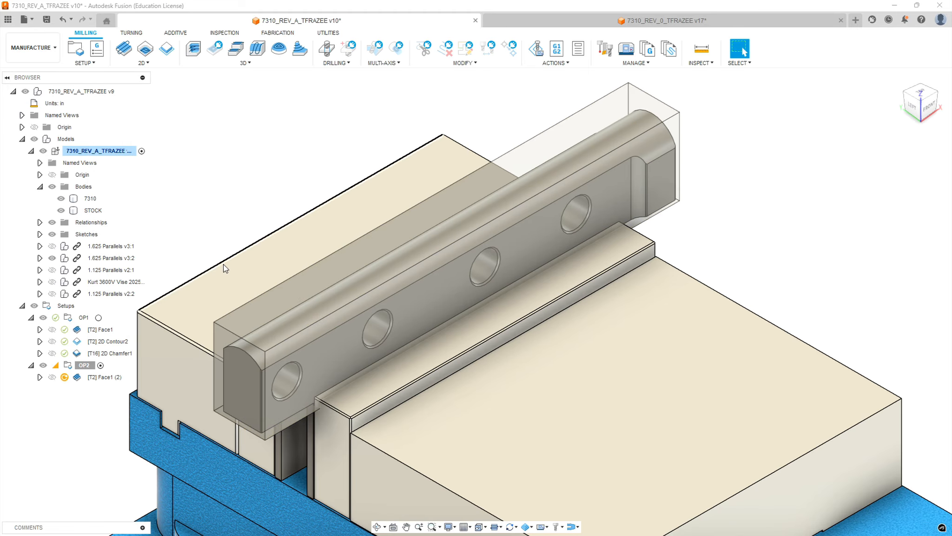
- Edit the copied Face operation in OP2, offsetting its bottom height 0.04 in from the model top
{"action": "left_click", "coordinate": [105, 378]}
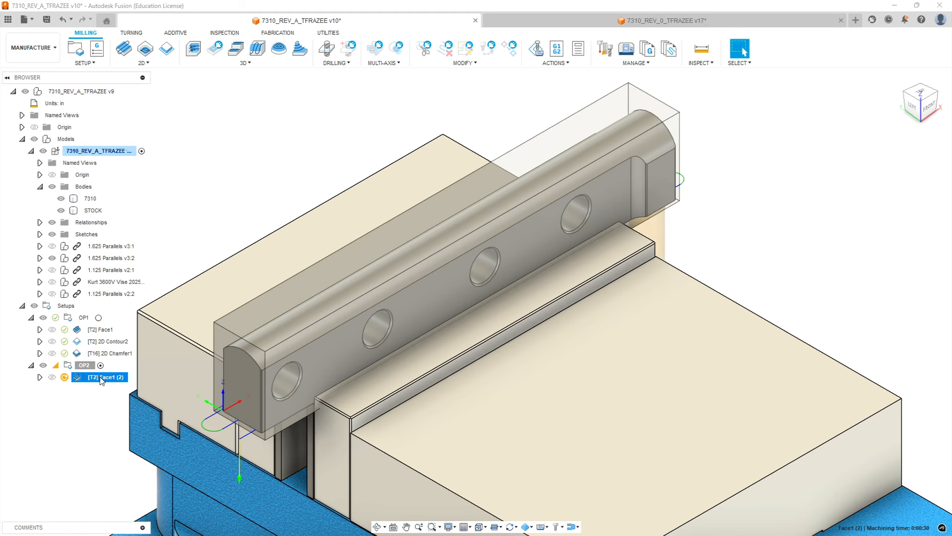
{"action": "right_click", "coordinate": [99, 377]}
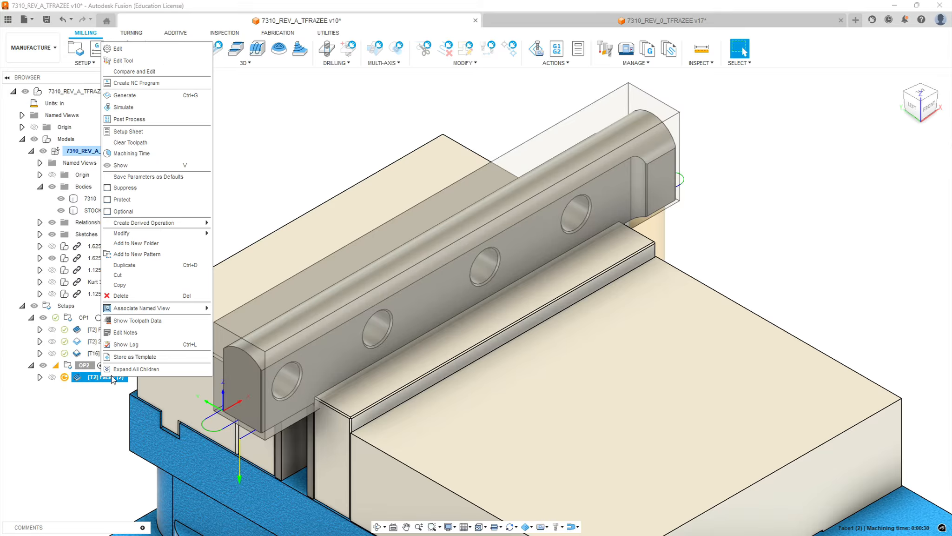
{"action": "left_click", "coordinate": [118, 48]}
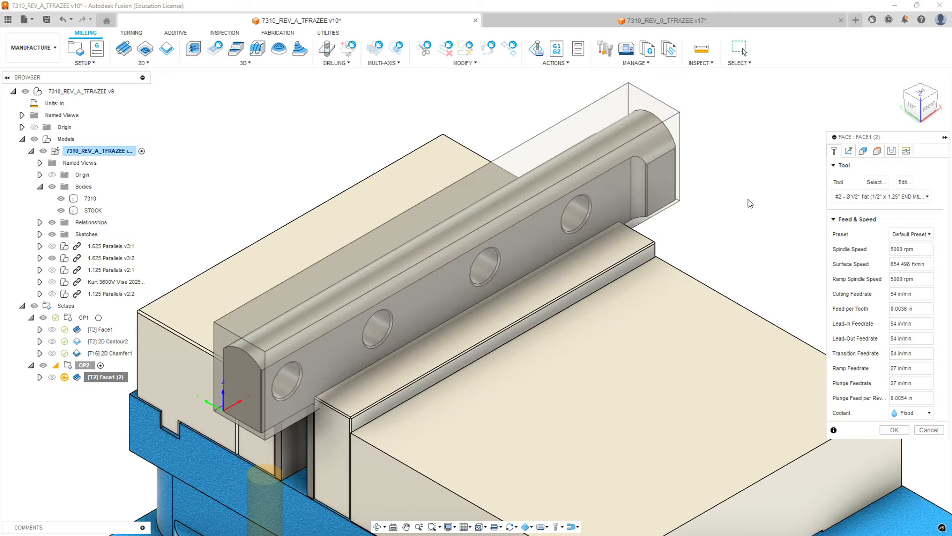
{"action": "left_click", "coordinate": [862, 150]}
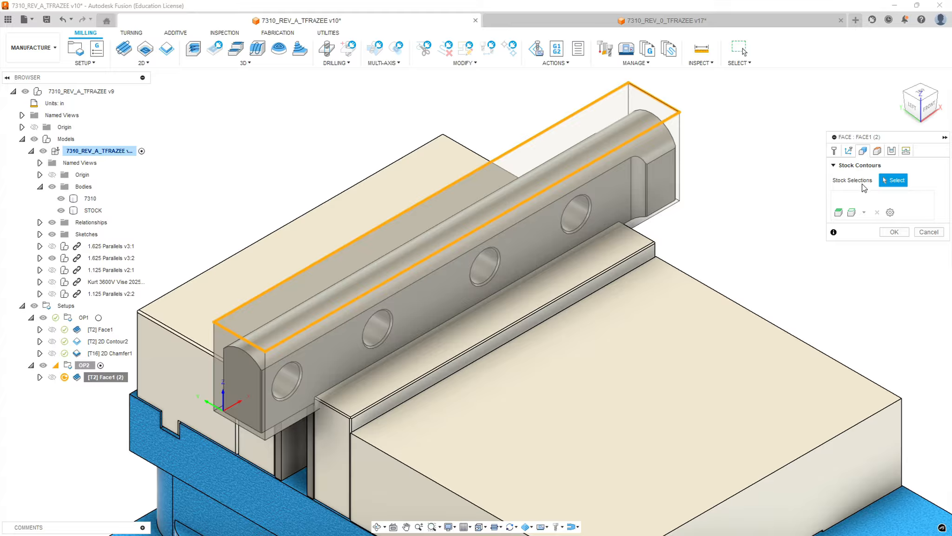
{"action": "left_click", "coordinate": [877, 150]}
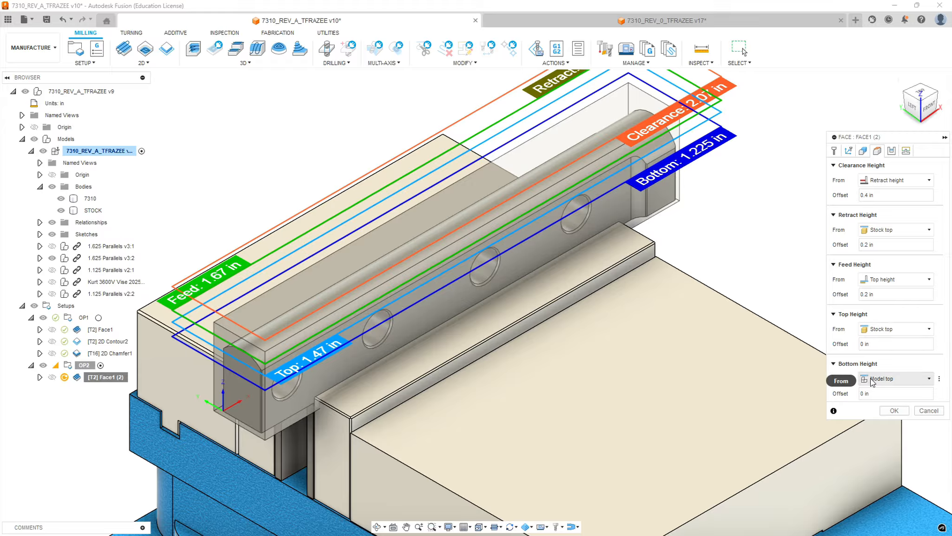
{"action": "left_click_drag", "start_coordinate": [878, 395], "coordinate": [787, 398]}
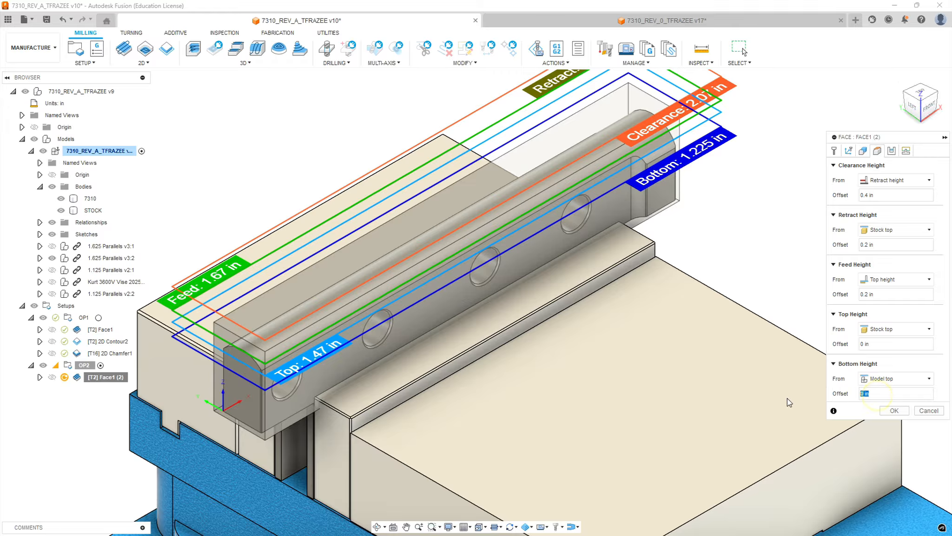
{"action": "type", "text": ".04"}
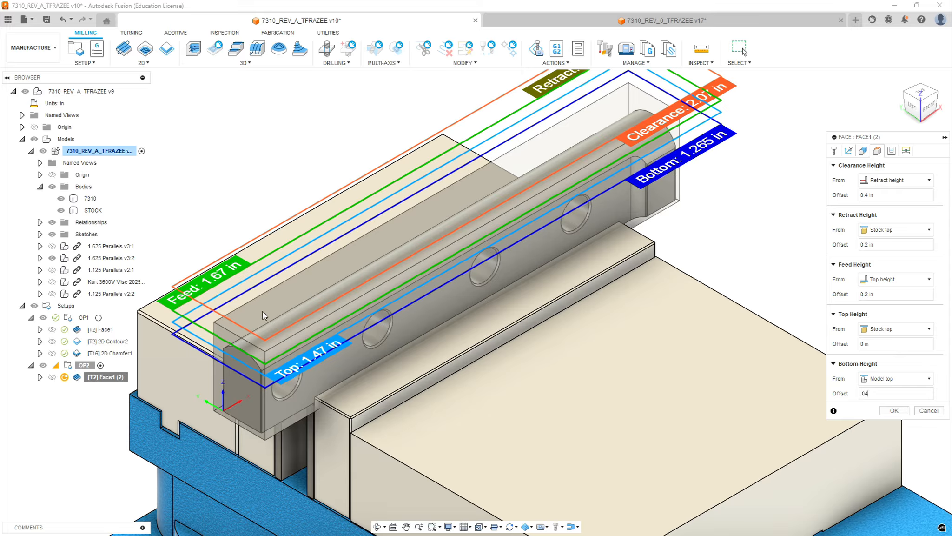
{"action": "scroll", "coordinate": [260, 321], "scroll_direction": "up", "scroll_amount": 4}
{"action": "mouse_move", "coordinate": [271, 357]}
{"action": "middle_mouse_down", "text": "shift"}
{"action": "mouse_move", "coordinate": [315, 330]}
{"action": "mouse_move", "coordinate": [272, 357]}
{"action": "middle_mouse_up", "text": "shift"}
{"action": "left_click", "coordinate": [921, 101]}
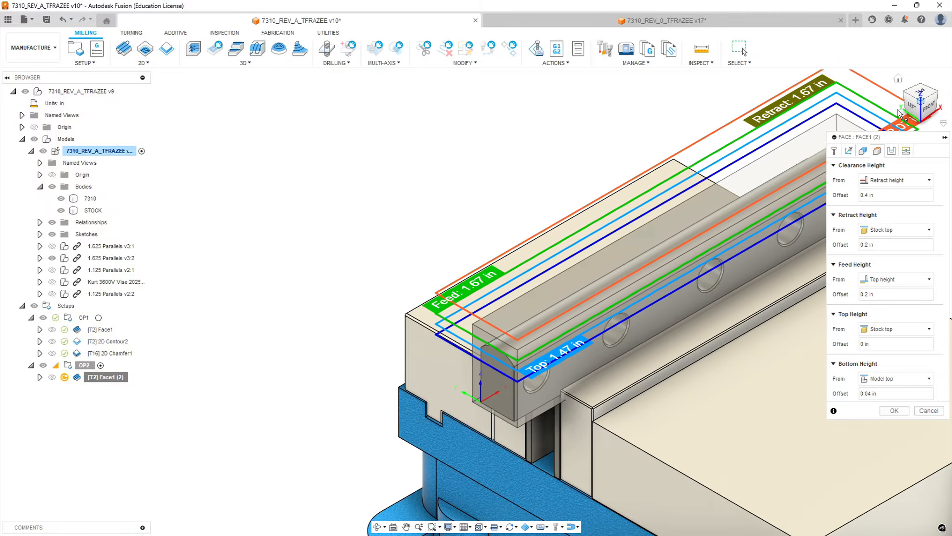
{"action": "middle_click_drag", "start_coordinate": [467, 208], "coordinate": [464, 206], "text": "shift"}
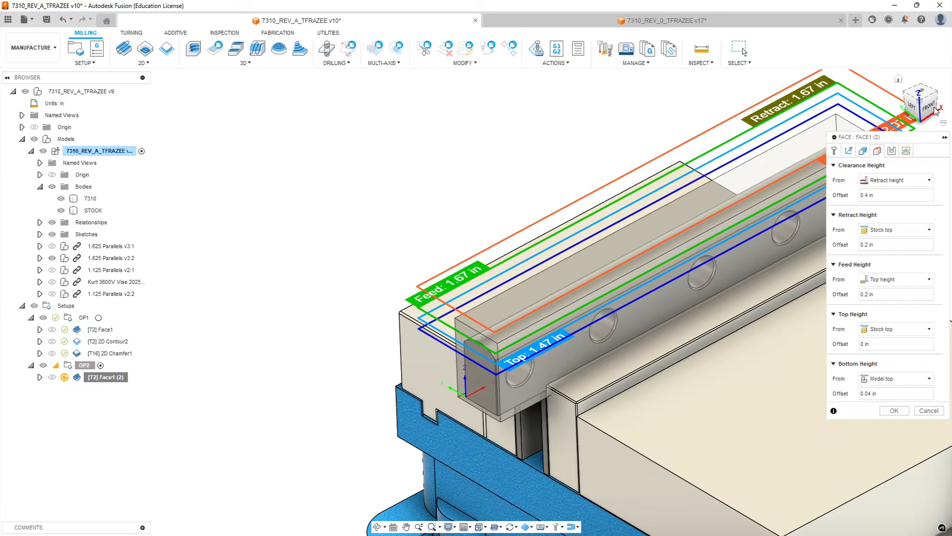
{"action": "left_click", "coordinate": [936, 111]}
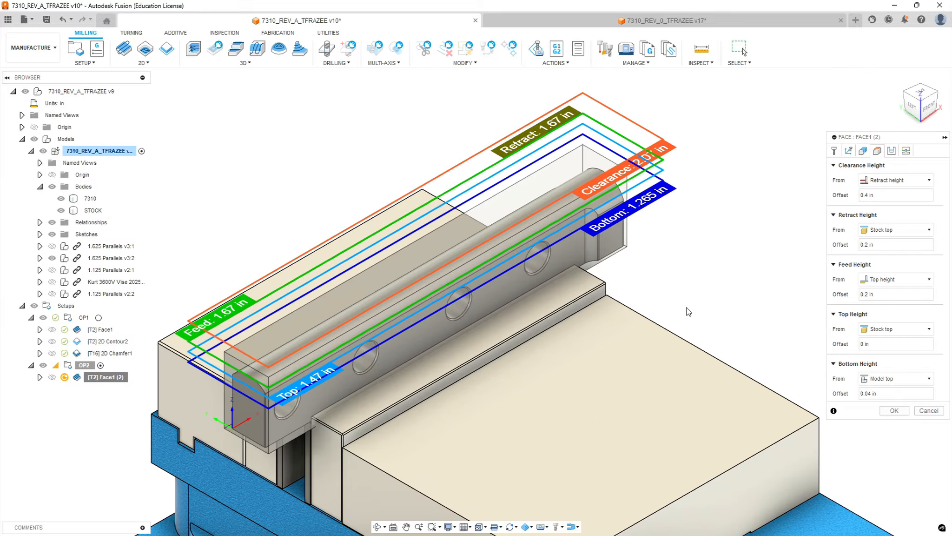
- Enable multiple depths for the copied Face operation's passes with a maximum stepdown of 0.1 in
{"action": "left_click", "coordinate": [892, 152]}
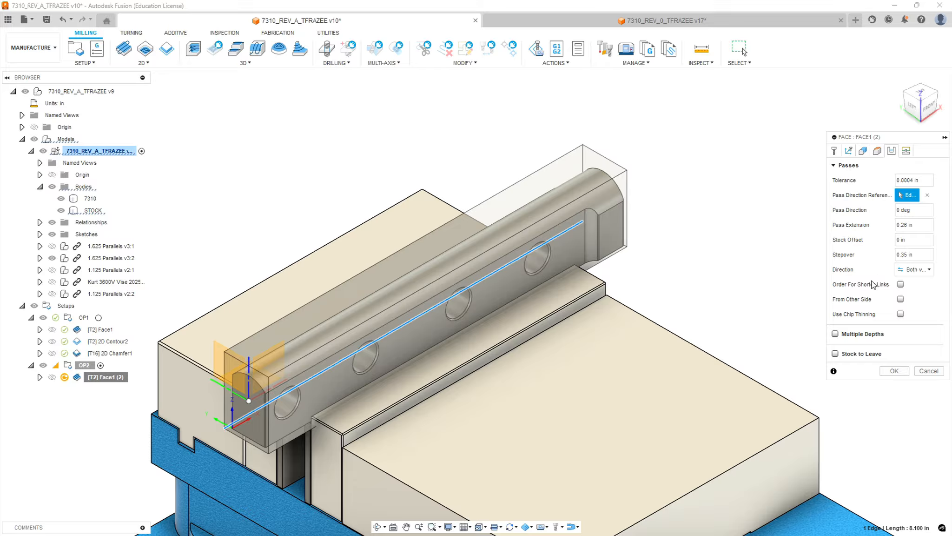
{"action": "left_click", "coordinate": [835, 334]}
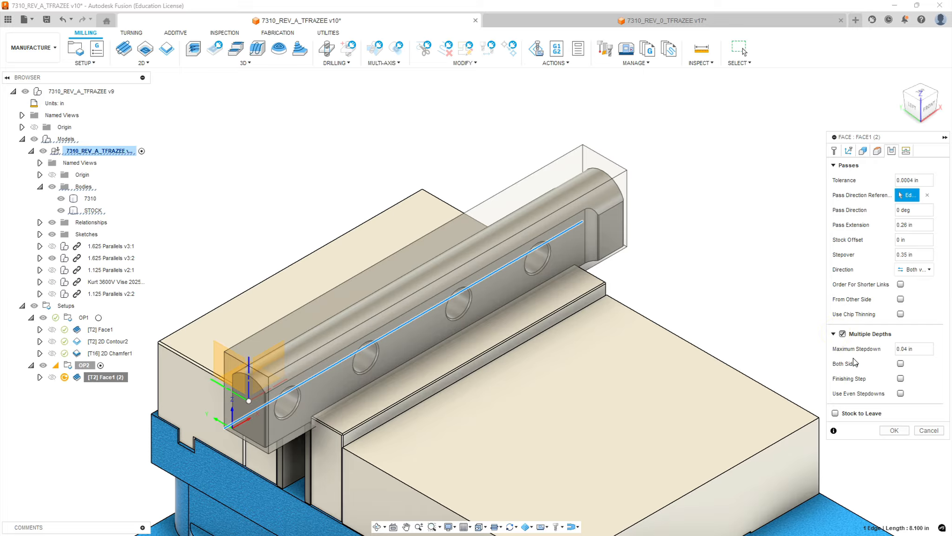
{"action": "mouse_move", "coordinate": [920, 352]}
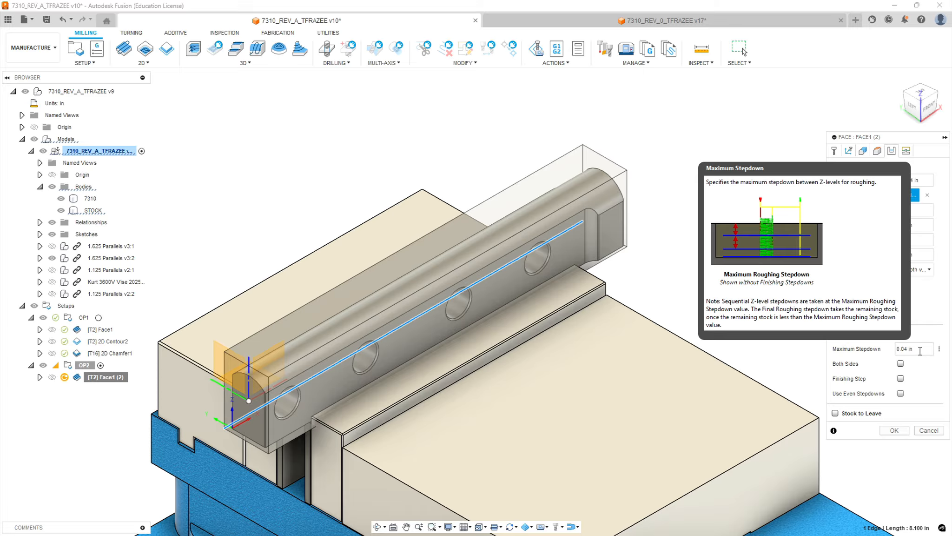
{"action": "left_click", "coordinate": [919, 350]}
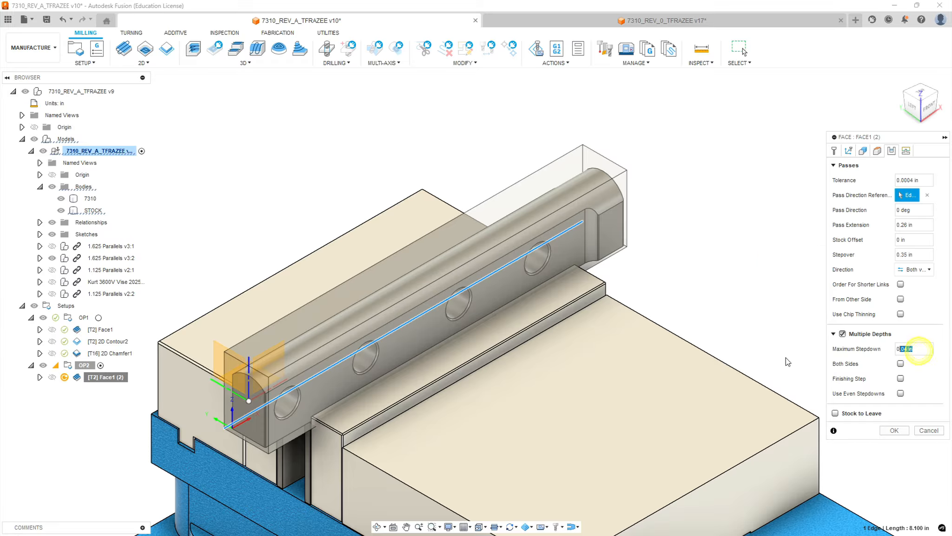
{"action": "left_click_drag", "start_coordinate": [894, 347], "coordinate": [850, 337]}
{"action": "type", "text": ".1"}
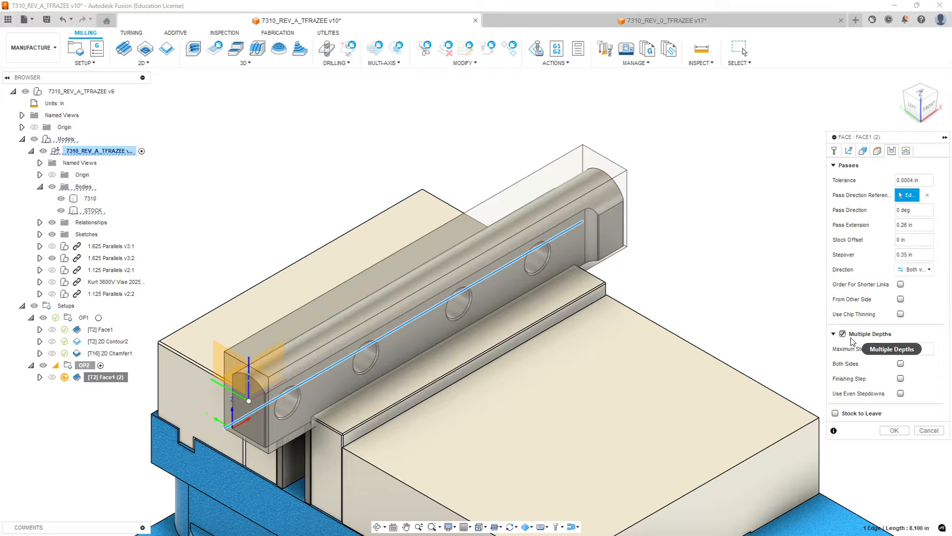
- Enable both sides, a finishing step and even stepdowns for the copied Face operation, with a 0.04 in finishing stepdown
{"action": "left_click", "coordinate": [900, 364]}
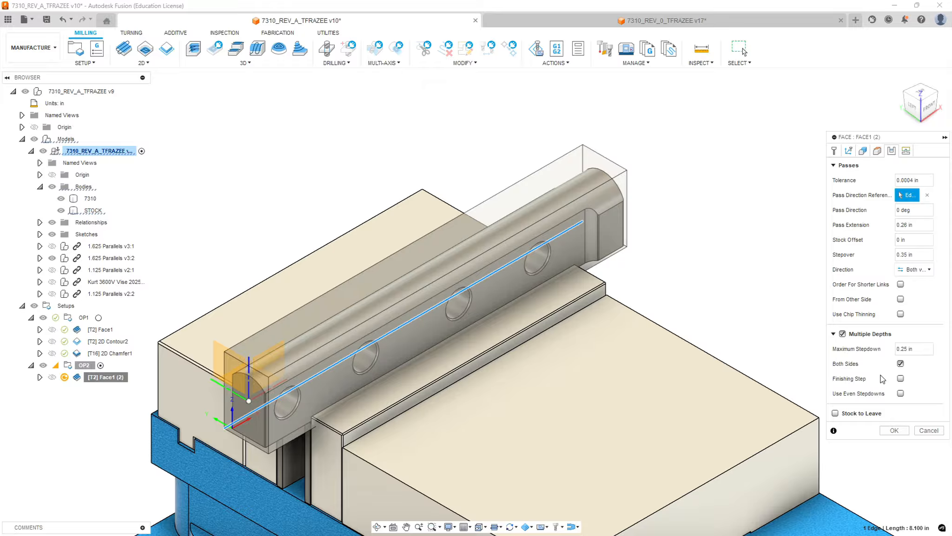
{"action": "left_click", "coordinate": [901, 378]}
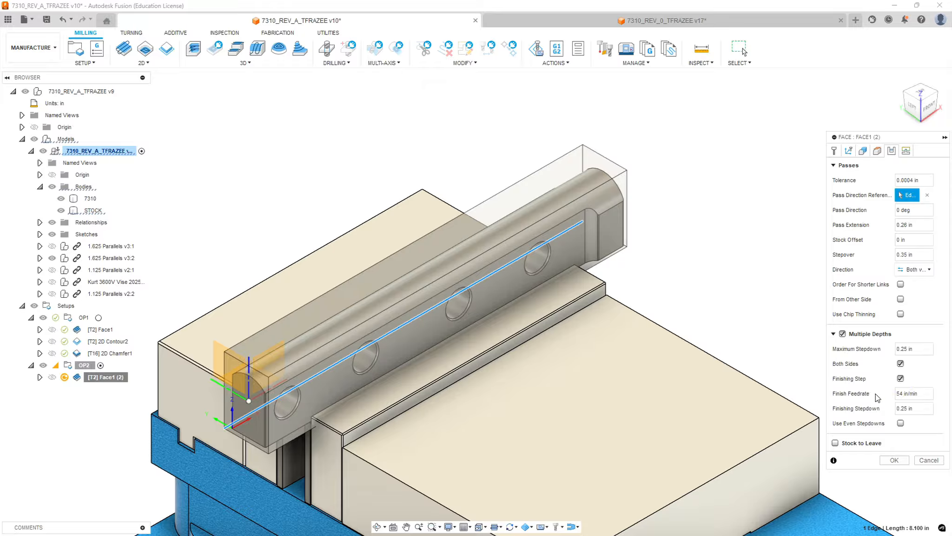
{"action": "left_click", "coordinate": [900, 423]}
{"action": "left_click", "coordinate": [920, 409]}
{"action": "type", "text": ".01"}
{"action": "left_click", "coordinate": [909, 408]}
{"action": "type", "text": ".04"}
- Review the copied Face operation's linking settings, generate its toolpath and inspect the passes over the stock
{"action": "left_click", "coordinate": [906, 152]}
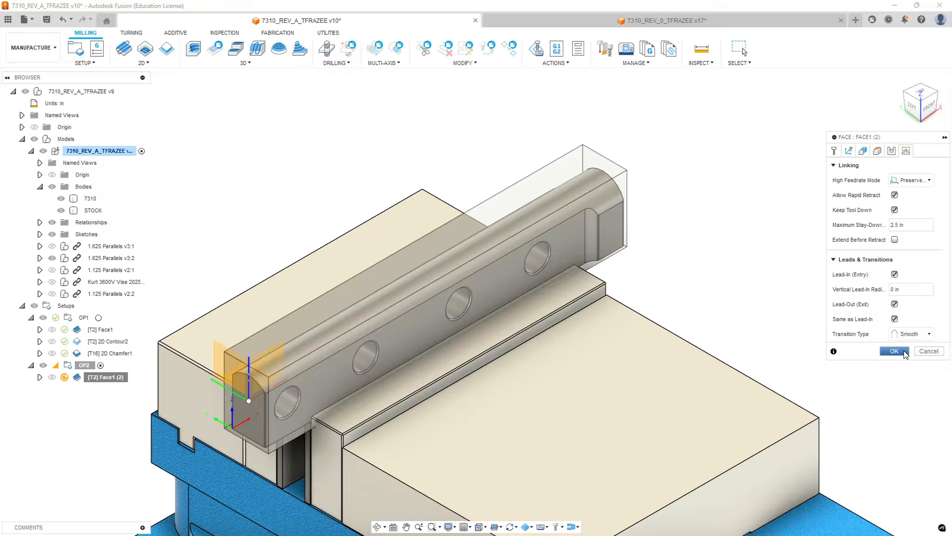
{"action": "left_click", "coordinate": [895, 351]}
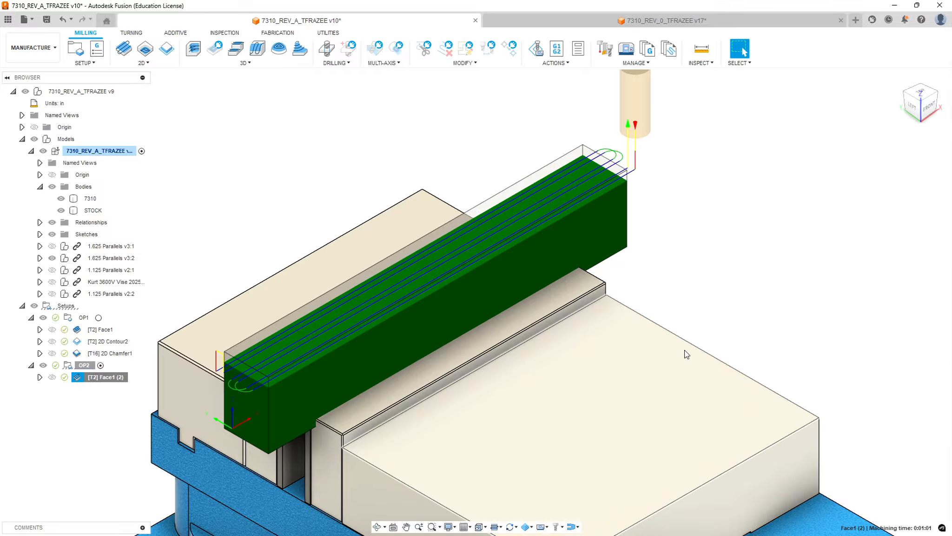
{"action": "scroll", "coordinate": [219, 332], "scroll_direction": "up", "scroll_amount": 5}
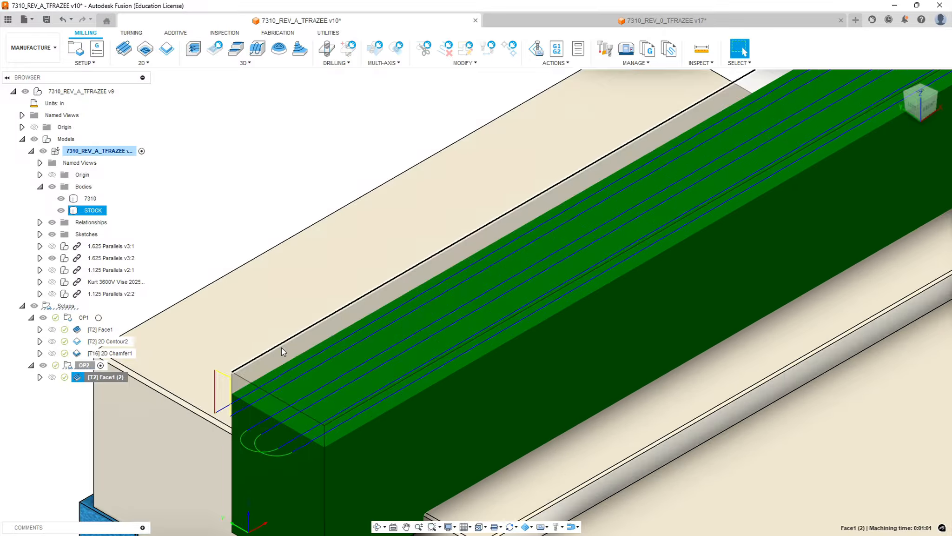
{"action": "mouse_move", "coordinate": [311, 336]}
{"action": "middle_mouse_down", "text": "shift"}
{"action": "mouse_move", "coordinate": [315, 324]}
{"action": "mouse_move", "coordinate": [350, 313]}
{"action": "mouse_move", "coordinate": [311, 333]}
{"action": "middle_mouse_up", "text": "shift"}
{"action": "scroll", "coordinate": [503, 322], "scroll_direction": "down", "scroll_amount": 5}
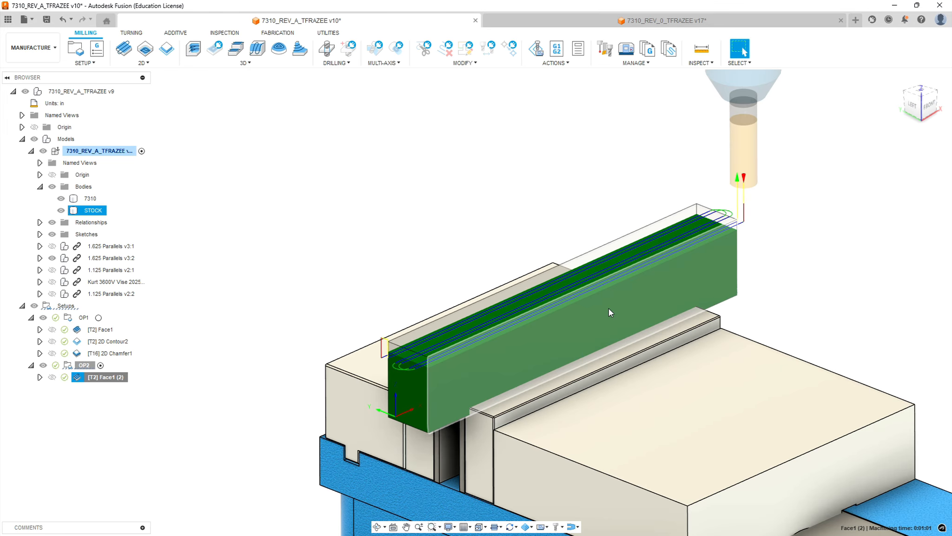
{"action": "scroll", "coordinate": [641, 297], "scroll_direction": "down", "scroll_amount": 2}
{"action": "scroll", "coordinate": [776, 237], "scroll_direction": "up", "scroll_amount": 2}
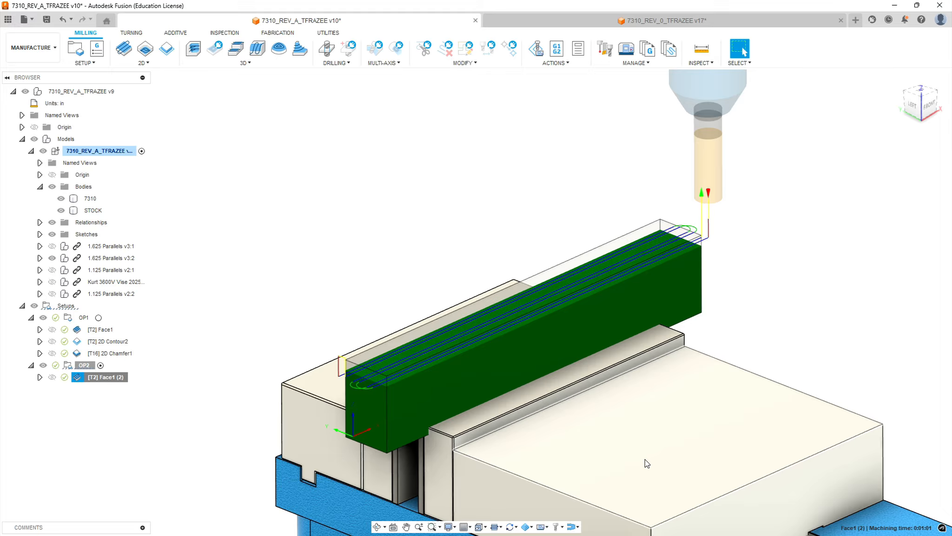
{"action": "middle_click_drag", "start_coordinate": [692, 386], "coordinate": [692, 386], "text": "shift"}
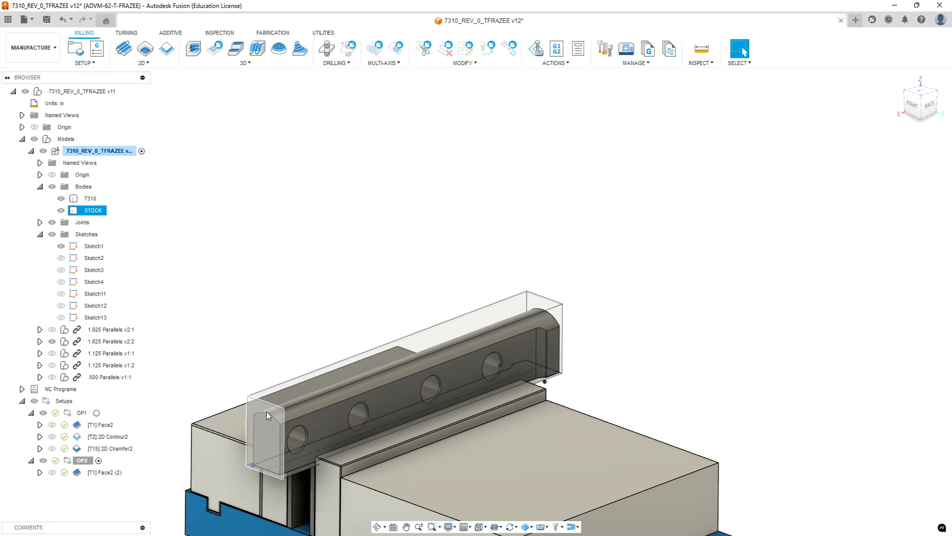
- In the 7310_REV_0 document, hide the STOCK body to expose the 7310 part's rounded top face
{"action": "key", "text": "Escape"}
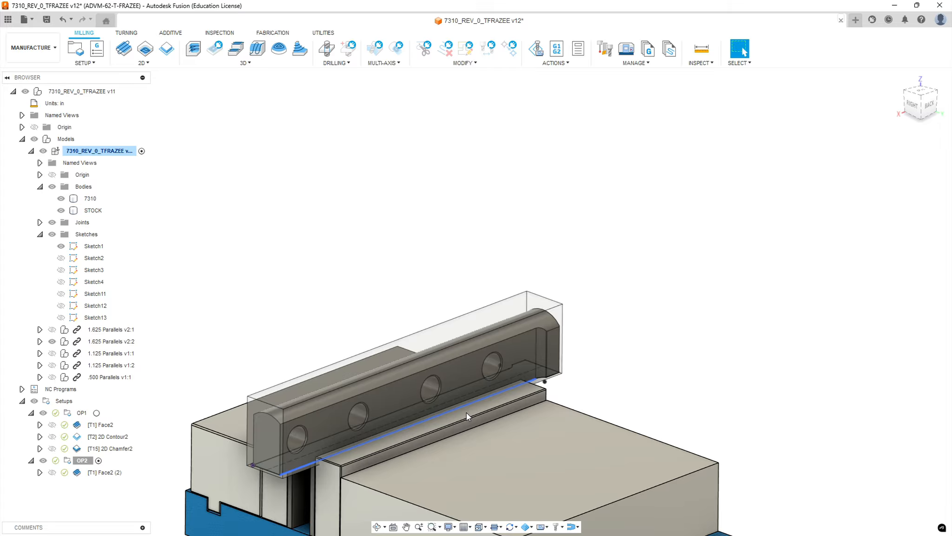
{"action": "left_click", "coordinate": [61, 211]}
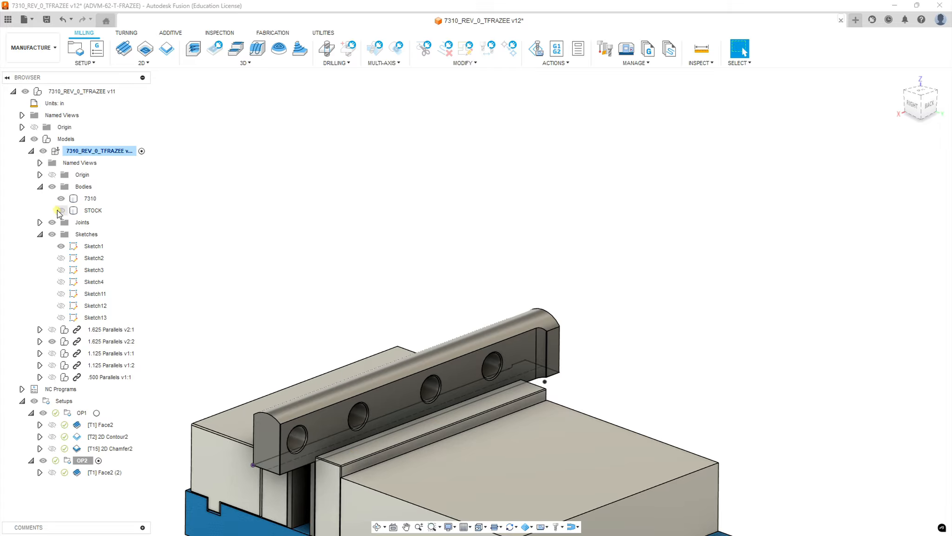
{"action": "left_click", "coordinate": [537, 331]}
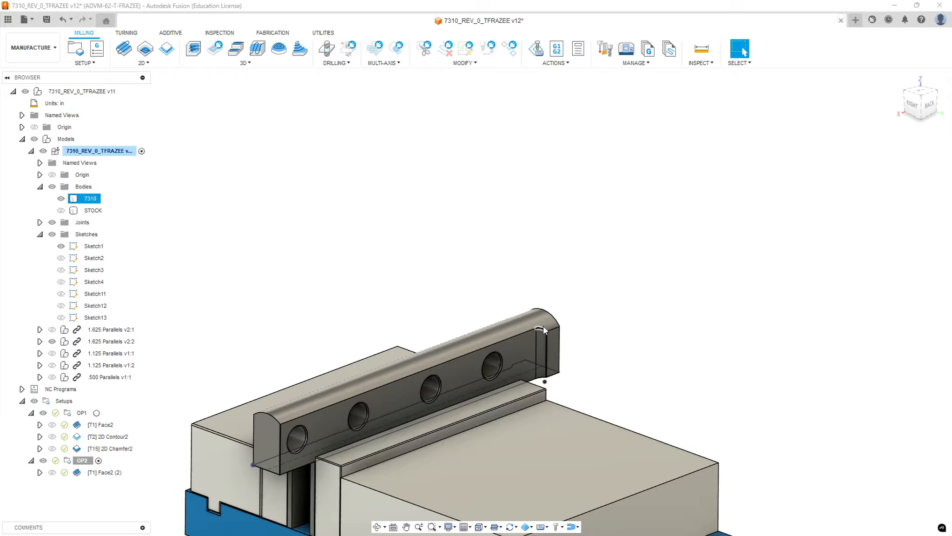
{"action": "left_click", "coordinate": [184, 412]}
{"action": "left_click", "coordinate": [304, 408]}
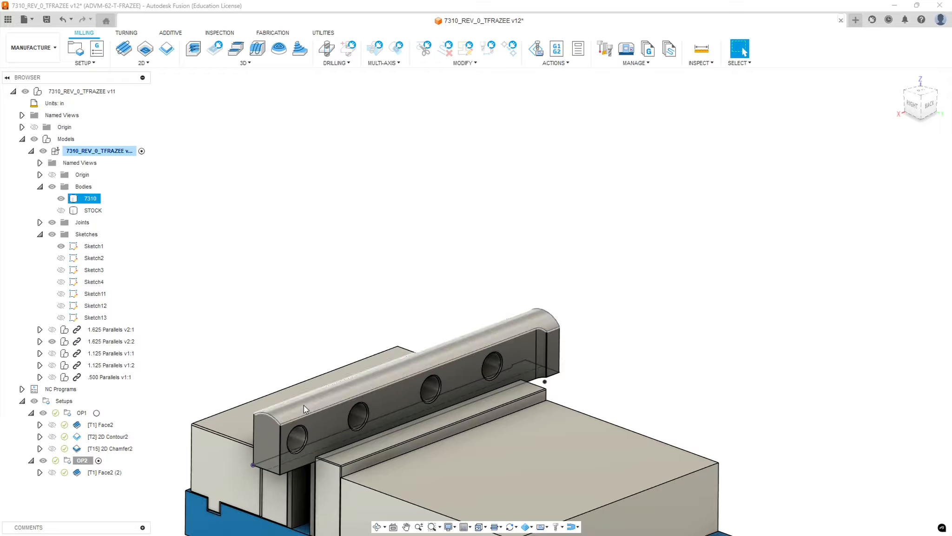
{"action": "left_click", "coordinate": [303, 404]}
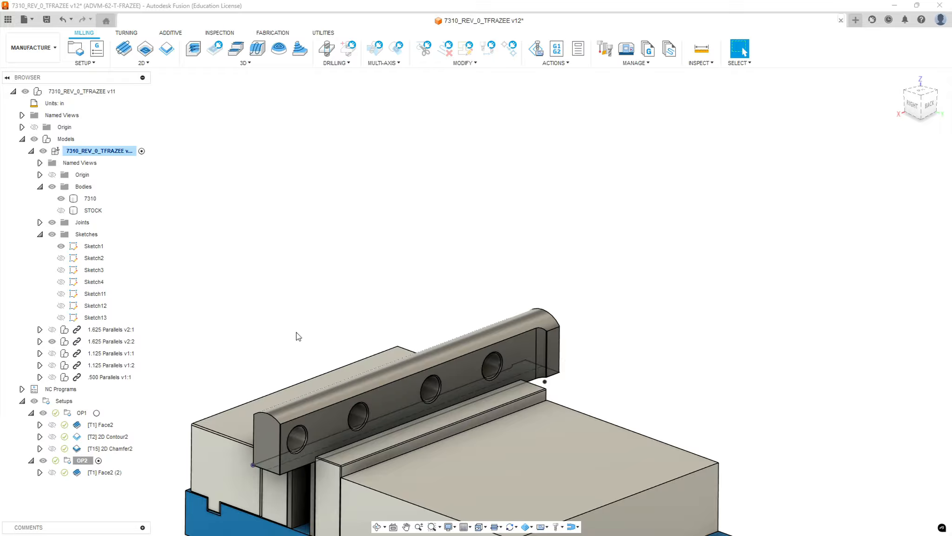
- Create a 3D Parallel operation in OP2 with tool 6, the 1/2" 3F ball mill from the Sierra_VF1_aluminum_2025_REV_3 library
{"action": "left_click", "coordinate": [250, 63]}
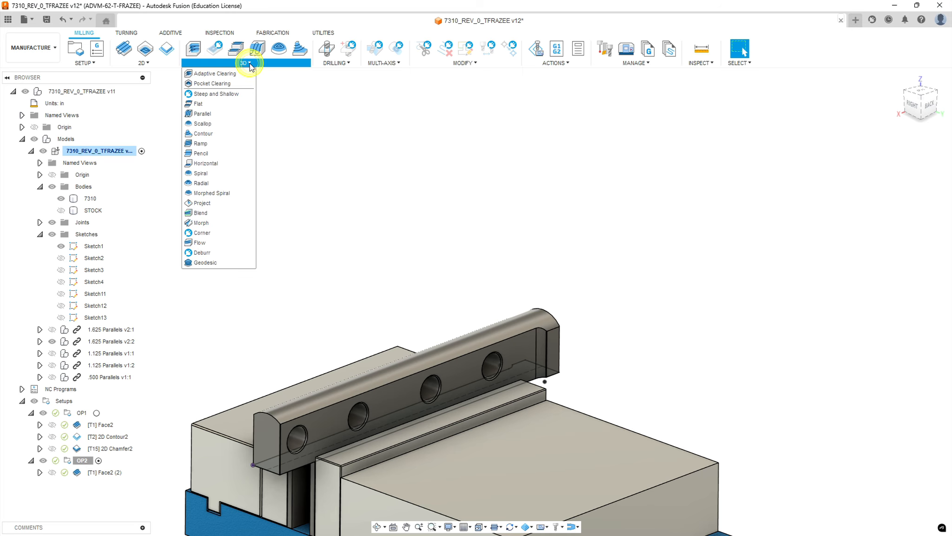
{"action": "left_click", "coordinate": [204, 115]}
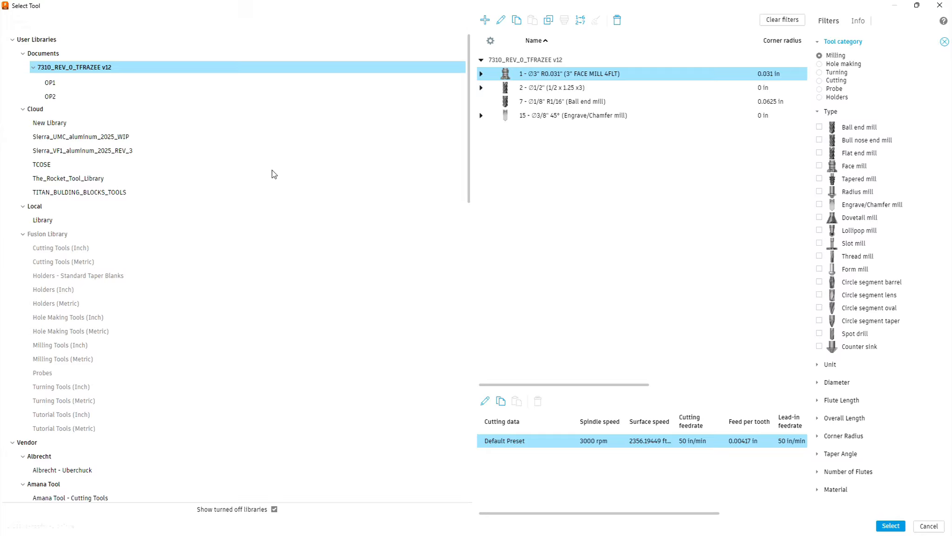
{"action": "left_click", "coordinate": [91, 150]}
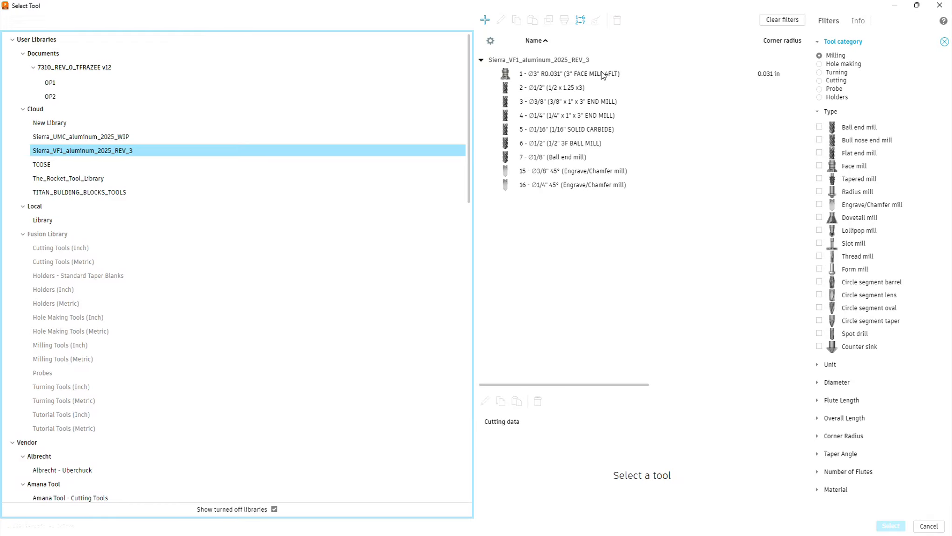
{"action": "left_click", "coordinate": [568, 142]}
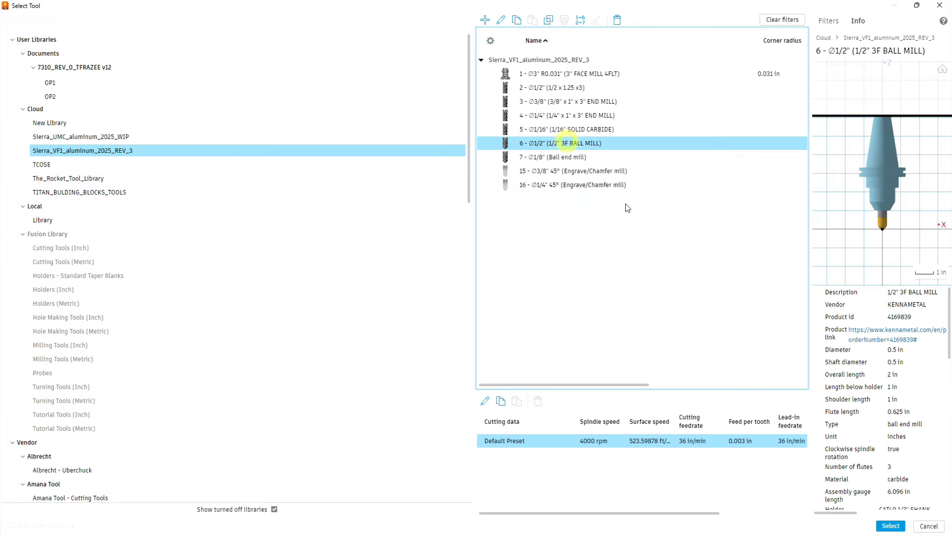
{"action": "left_click", "coordinate": [891, 526]}
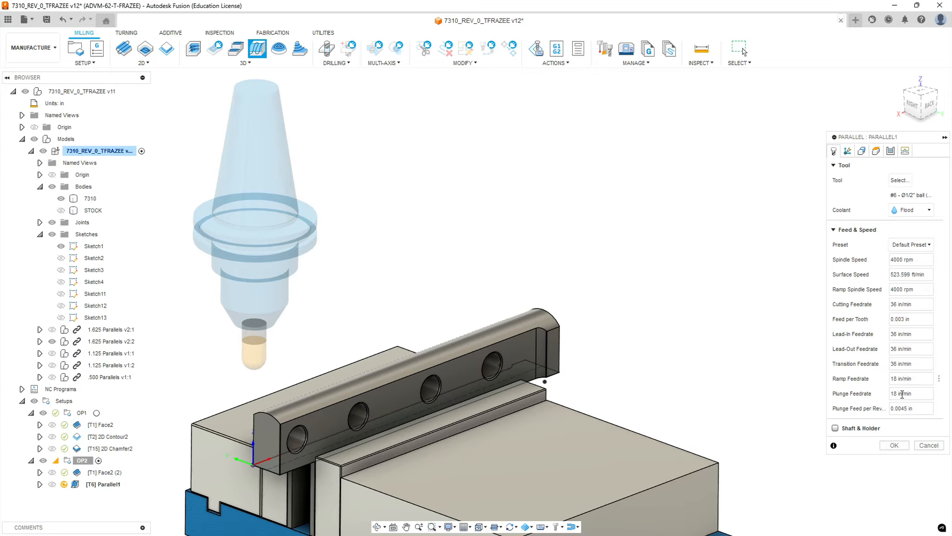
- Enable the slope limits and model selection in the Parallel operation's geometry, using the rounded top face as the model surface
{"action": "left_click", "coordinate": [861, 151]}
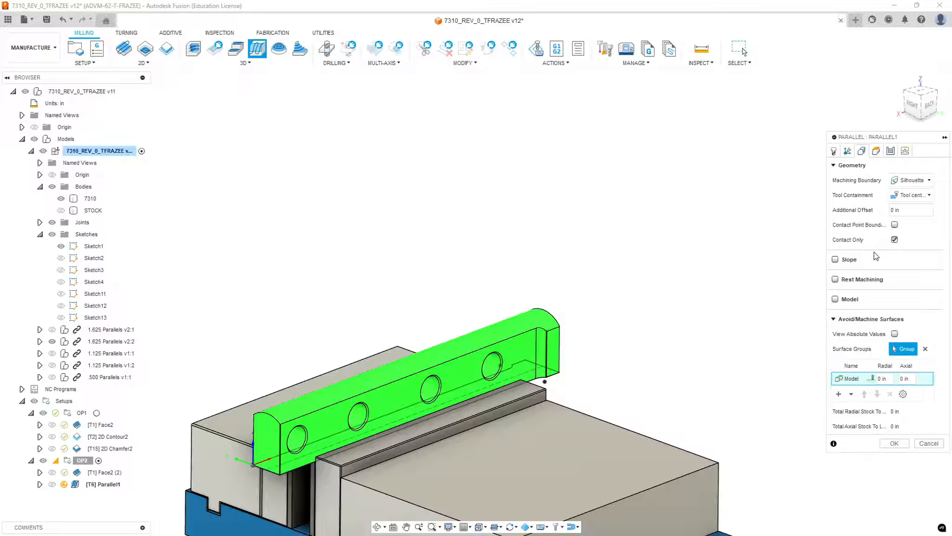
{"action": "left_click", "coordinate": [835, 260]}
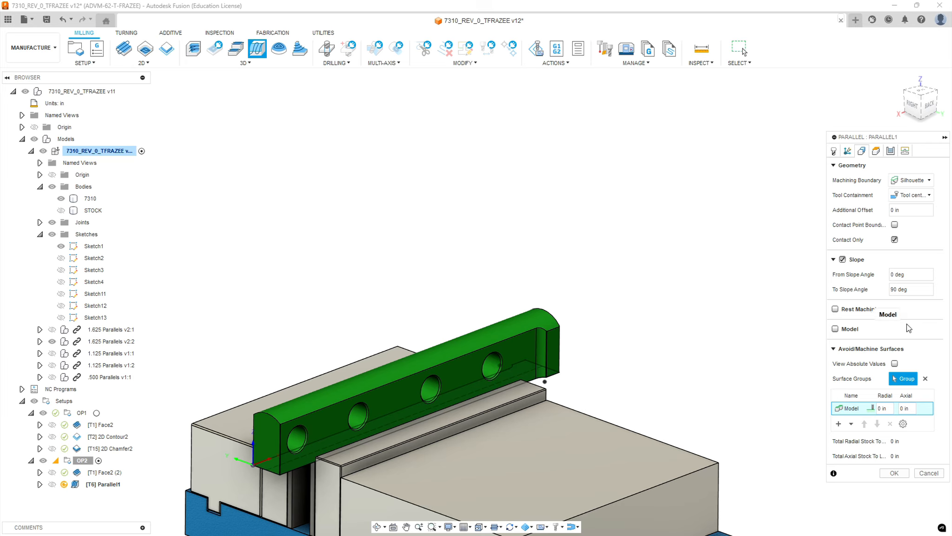
{"action": "left_click", "coordinate": [836, 329]}
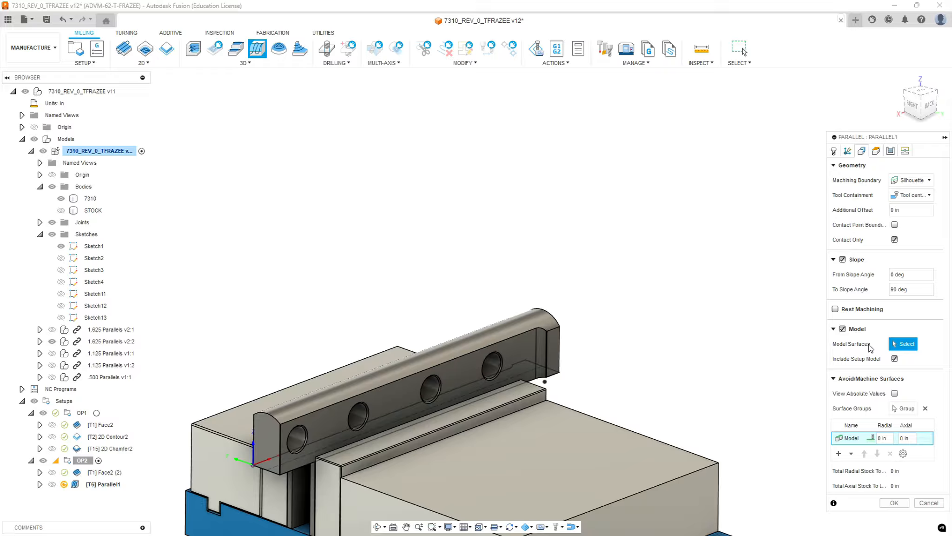
{"action": "left_click", "coordinate": [529, 327]}
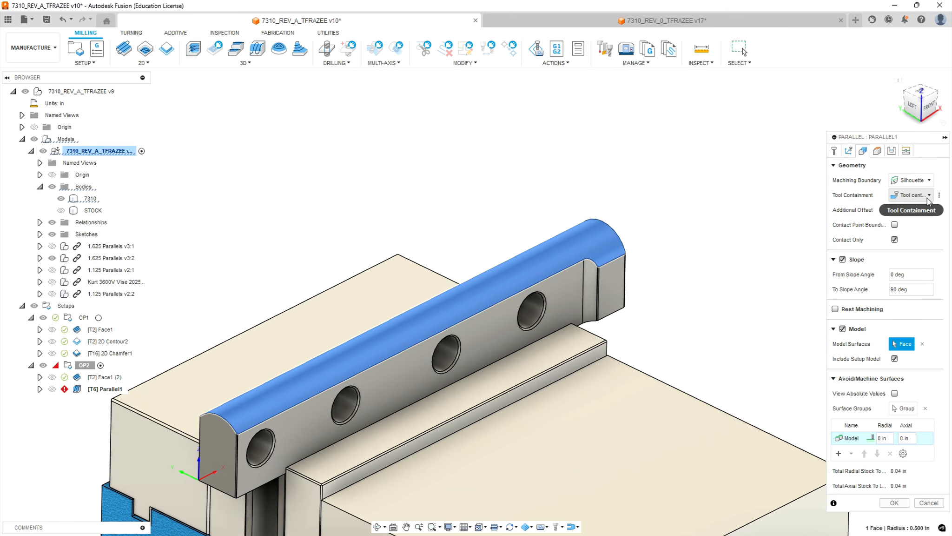
- Set the Parallel operation's tool containment to Tool outside boundary and enable Contact Point Boundary
{"action": "left_click", "coordinate": [928, 202]}
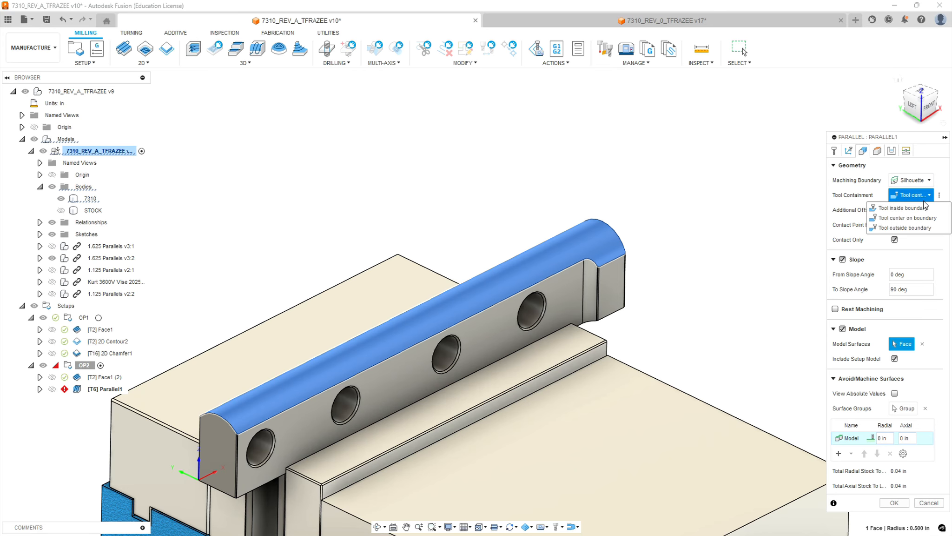
{"action": "left_click", "coordinate": [914, 227]}
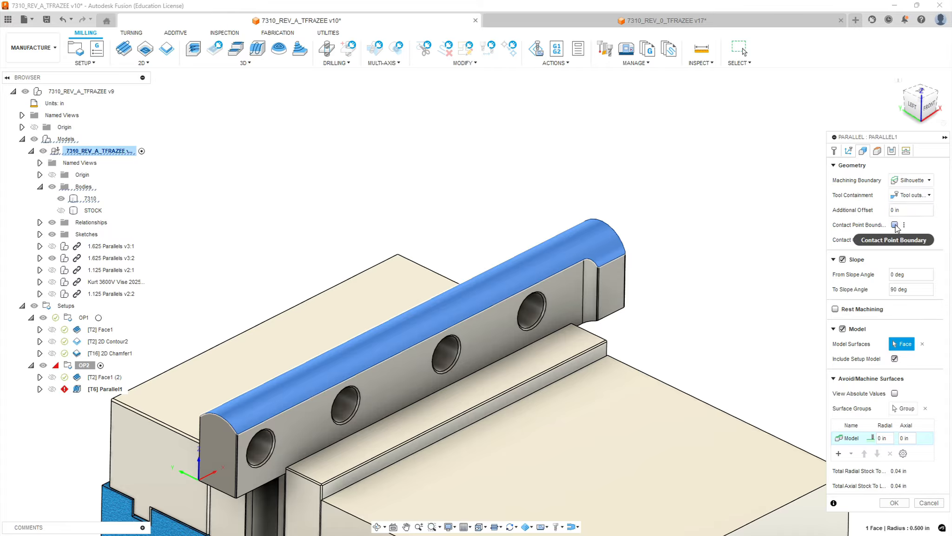
{"action": "mouse_move", "coordinate": [897, 228]}
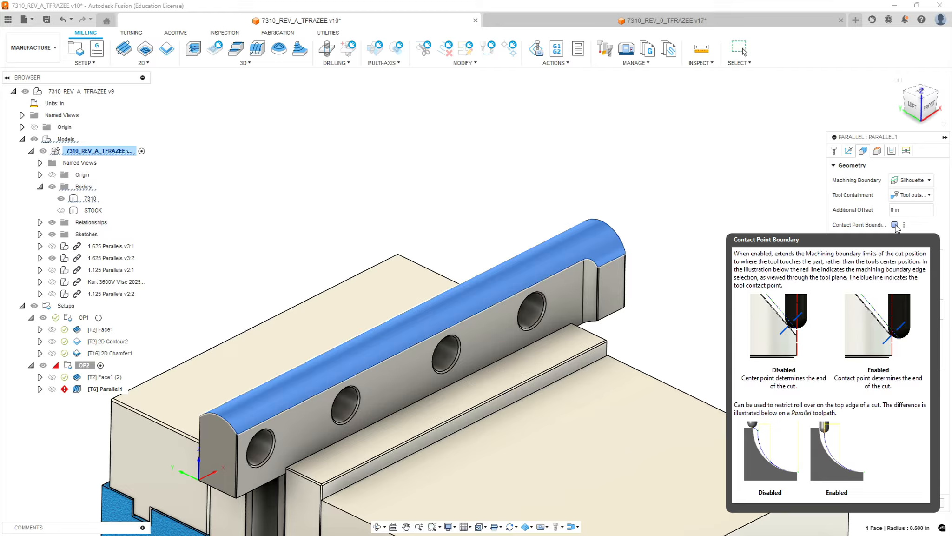
{"action": "left_click", "coordinate": [895, 227]}
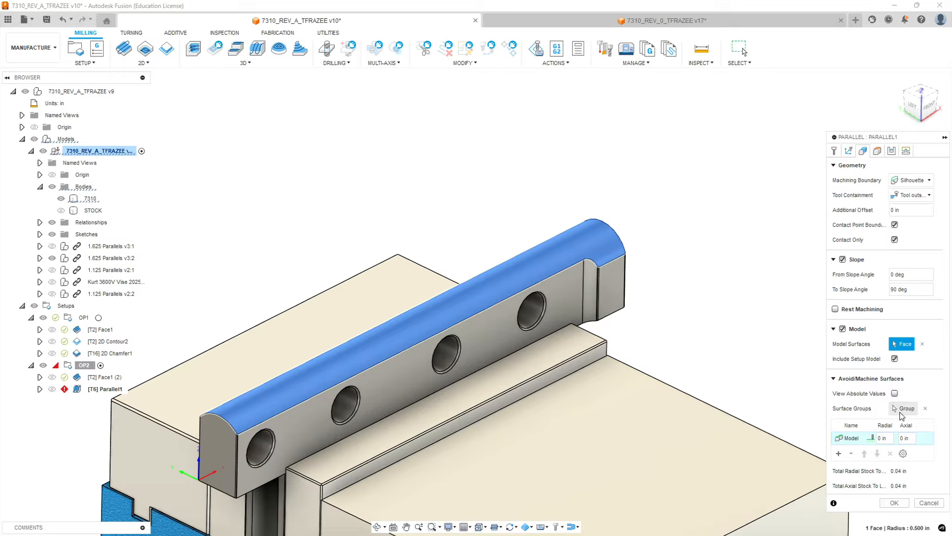
- Add an avoid-surface group to the Parallel operation with the part's near end face, its narrow edge face and the side face with the holes
{"action": "left_click", "coordinate": [839, 454]}
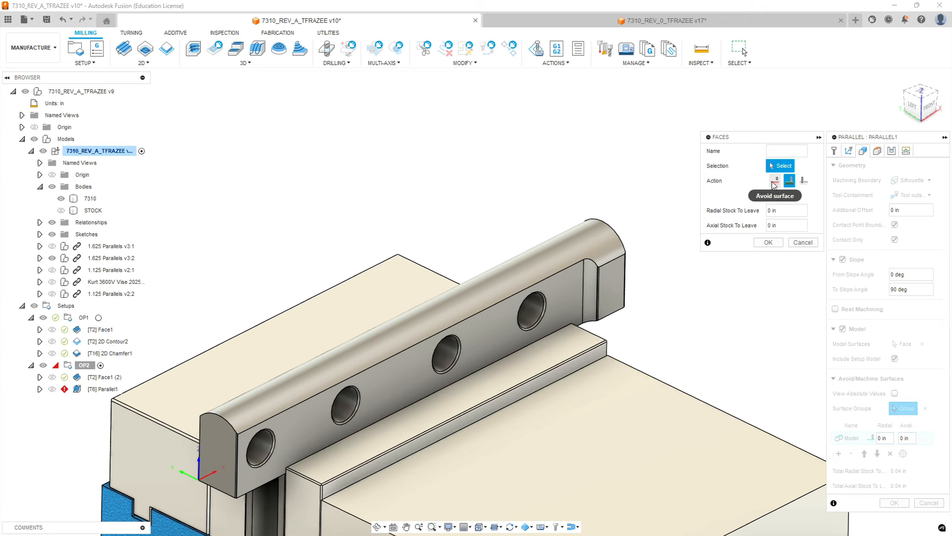
{"action": "left_click", "coordinate": [775, 182]}
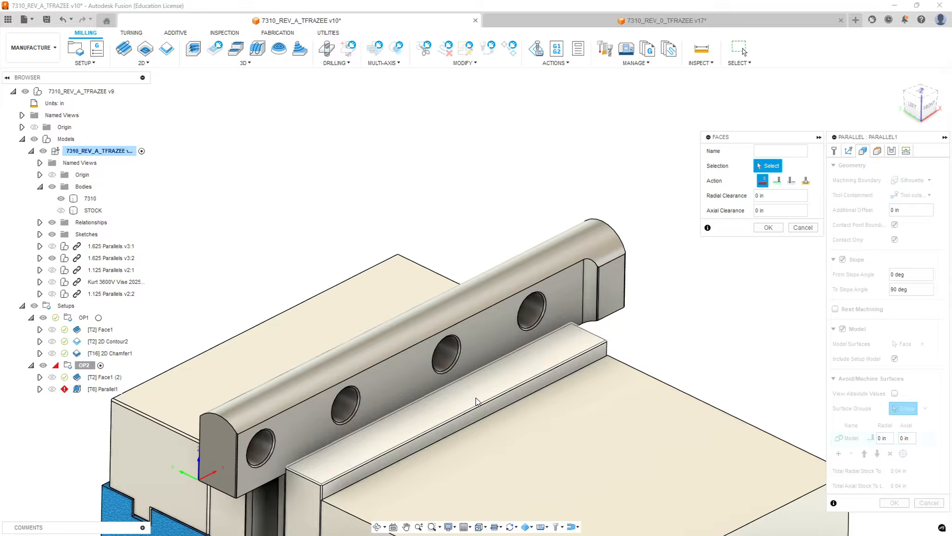
{"action": "scroll", "coordinate": [251, 452], "scroll_direction": "up", "scroll_amount": 5}
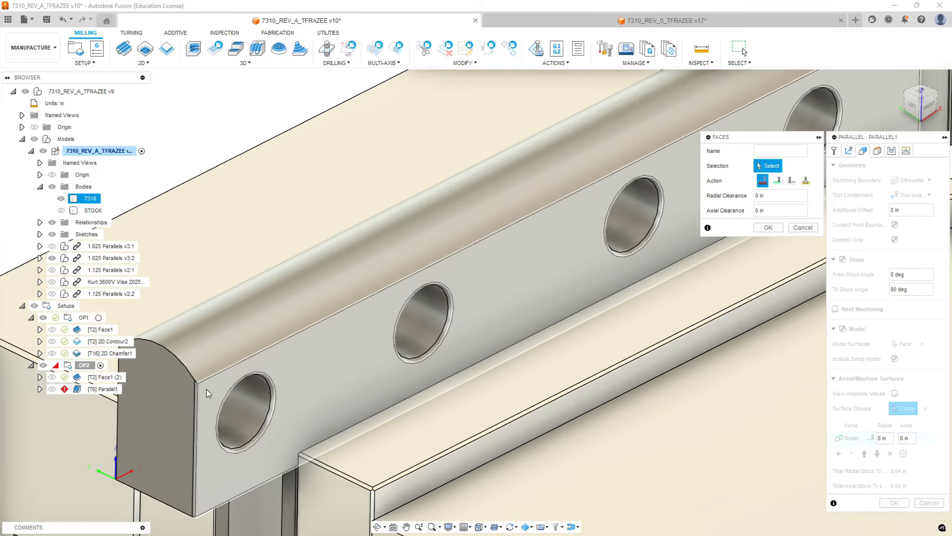
{"action": "left_click", "coordinate": [193, 409]}
{"action": "scroll", "coordinate": [193, 408], "scroll_direction": "up", "scroll_amount": 3}
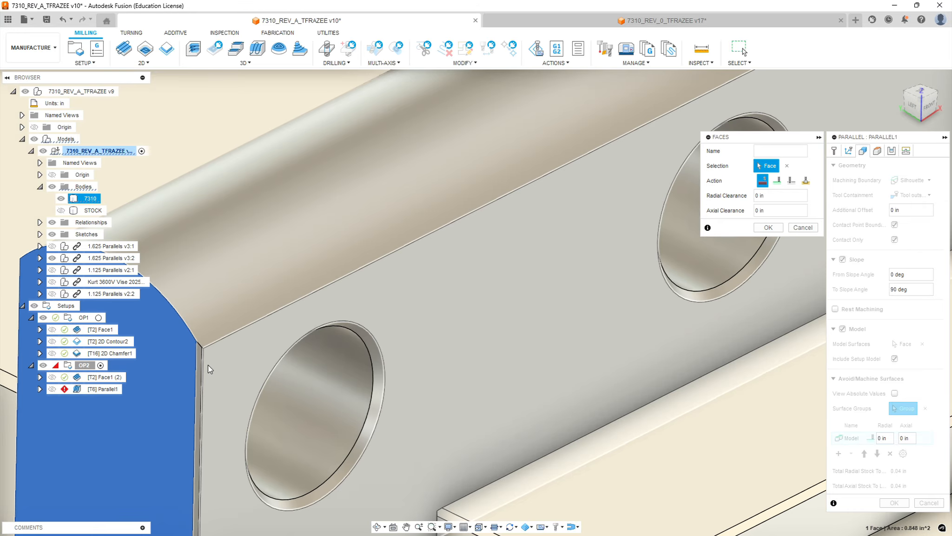
{"action": "scroll", "coordinate": [210, 383], "scroll_direction": "up", "scroll_amount": 4}
{"action": "left_click", "coordinate": [189, 313]}
{"action": "mouse_move", "coordinate": [281, 330]}
{"action": "middle_mouse_down", "text": "shift"}
{"action": "mouse_move", "coordinate": [305, 360]}
{"action": "mouse_move", "coordinate": [297, 393]}
{"action": "mouse_move", "coordinate": [289, 341]}
{"action": "middle_mouse_up", "text": "shift"}
{"action": "left_click", "coordinate": [245, 364]}
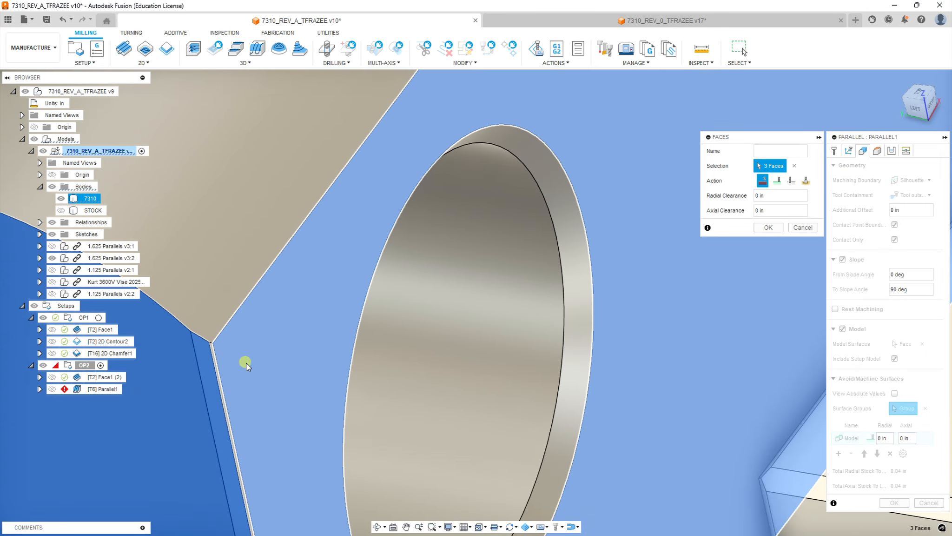
- Add the curved notch face, the narrow edge faces beside it and the adjoining far-end side face to the avoid-surface selection
{"action": "scroll", "coordinate": [313, 387], "scroll_direction": "down", "scroll_amount": 10}
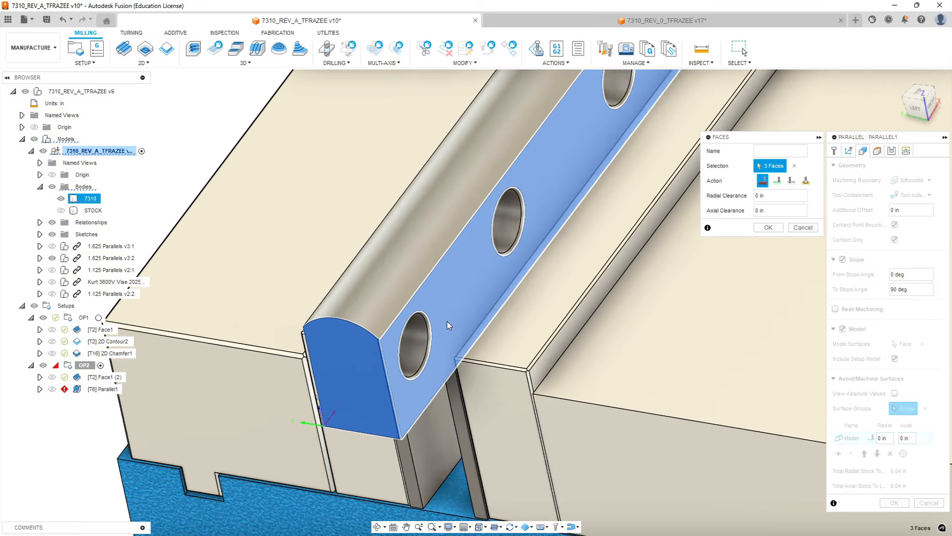
{"action": "scroll", "coordinate": [600, 158], "scroll_direction": "up", "scroll_amount": 8}
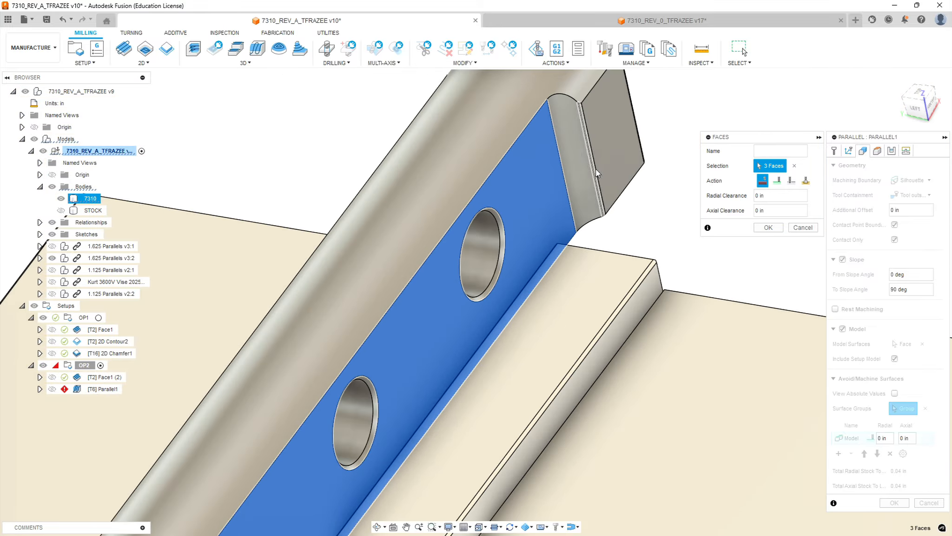
{"action": "left_click", "coordinate": [595, 168]}
{"action": "scroll", "coordinate": [621, 137], "scroll_direction": "up", "scroll_amount": 5}
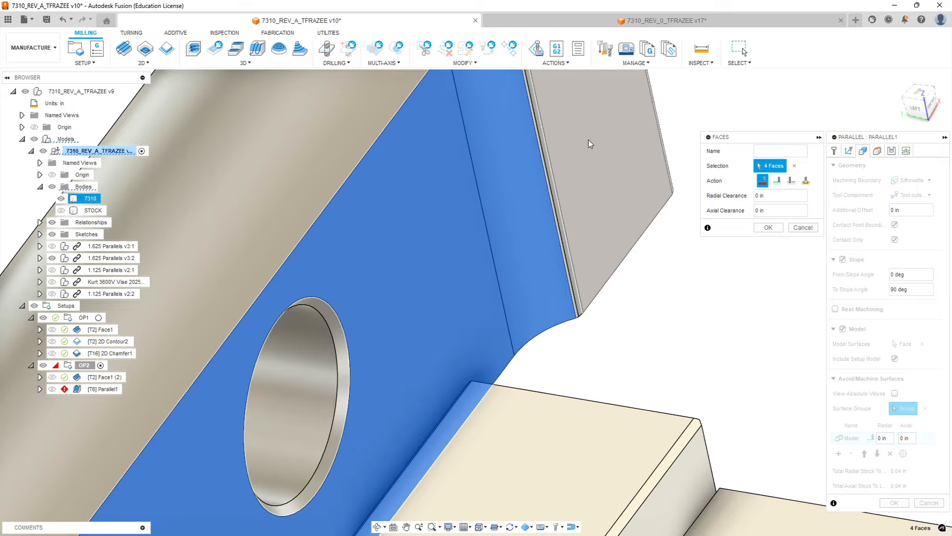
{"action": "left_click", "coordinate": [533, 110]}
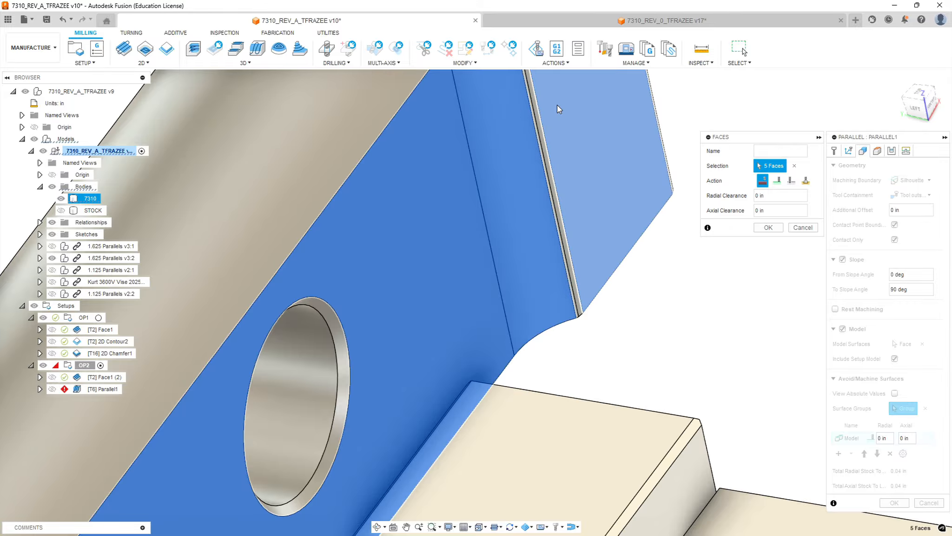
{"action": "left_click", "coordinate": [538, 117]}
{"action": "scroll", "coordinate": [554, 174], "scroll_direction": "down", "scroll_amount": 5}
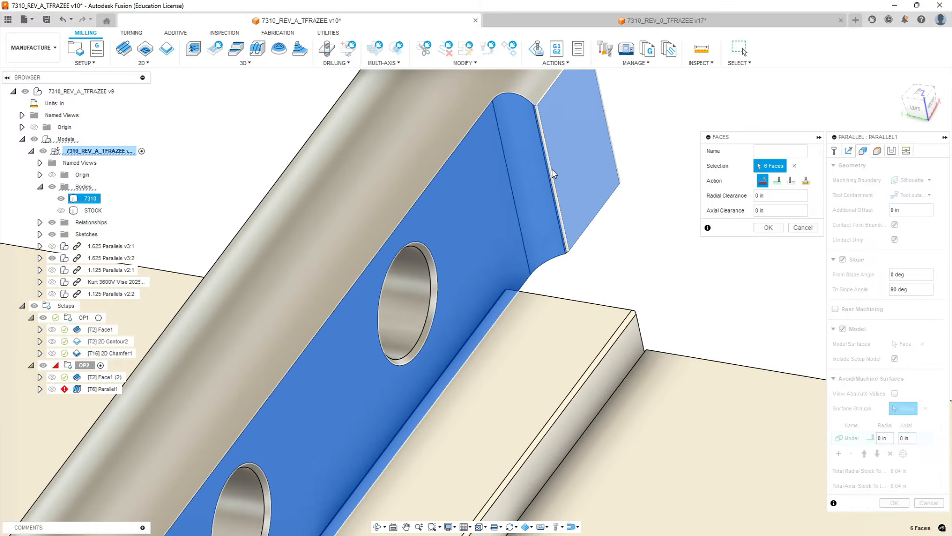
{"action": "scroll", "coordinate": [555, 102], "scroll_direction": "up", "scroll_amount": 4}
{"action": "scroll", "coordinate": [520, 117], "scroll_direction": "up", "scroll_amount": 5}
{"action": "left_click", "coordinate": [516, 113]}
{"action": "scroll", "coordinate": [517, 139], "scroll_direction": "down", "scroll_amount": 7}
- Add the two narrow edge faces between the notched block's side face and the part's far end face to the selection
{"action": "middle_click_drag", "start_coordinate": [607, 224], "coordinate": [563, 270], "text": "shift"}
{"action": "scroll", "coordinate": [553, 161], "scroll_direction": "up", "scroll_amount": 6}
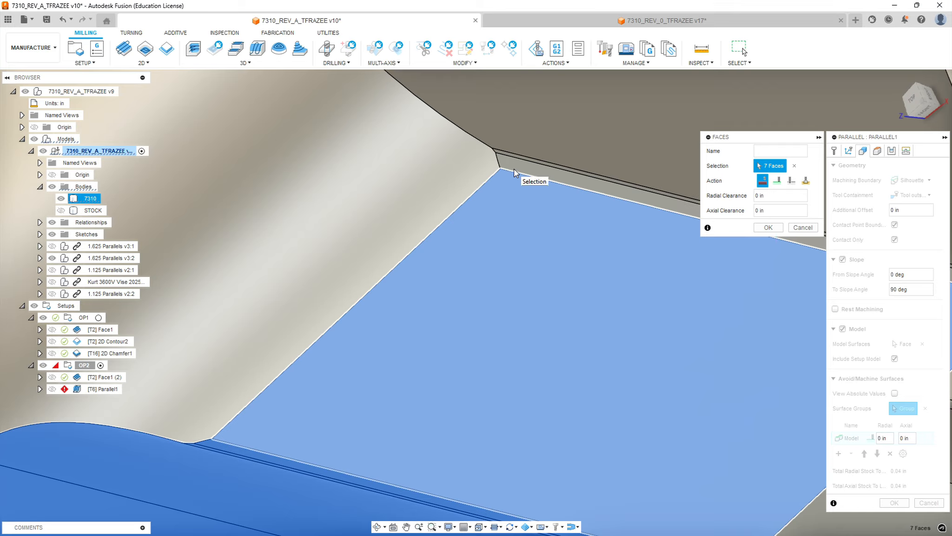
{"action": "left_click", "coordinate": [514, 168]}
{"action": "left_click", "coordinate": [522, 128]}
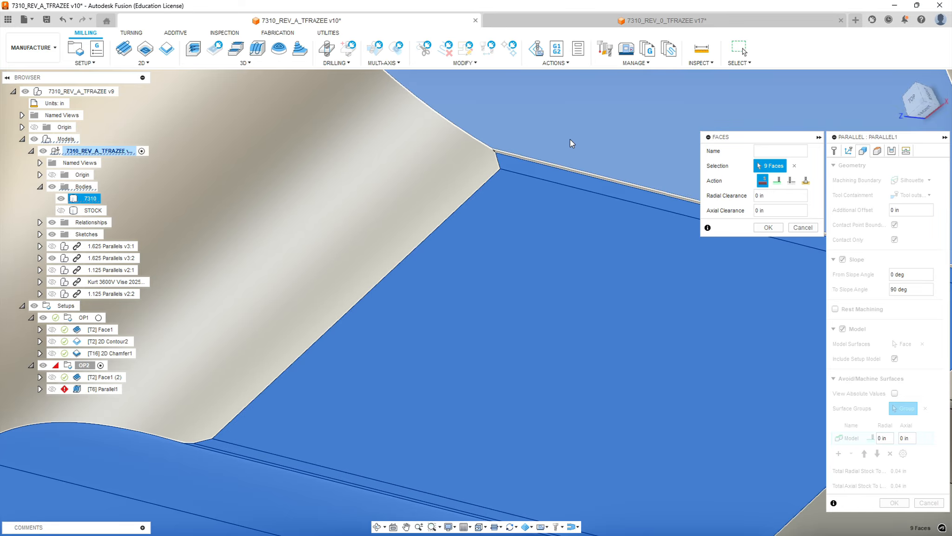
- Add the narrow edge faces and the adjoining side face at the opposite corner of the part's far end to the selection
{"action": "middle_click_drag", "start_coordinate": [570, 143], "coordinate": [604, 150], "text": "shift"}
{"action": "scroll", "coordinate": [601, 175], "scroll_direction": "down", "scroll_amount": 5}
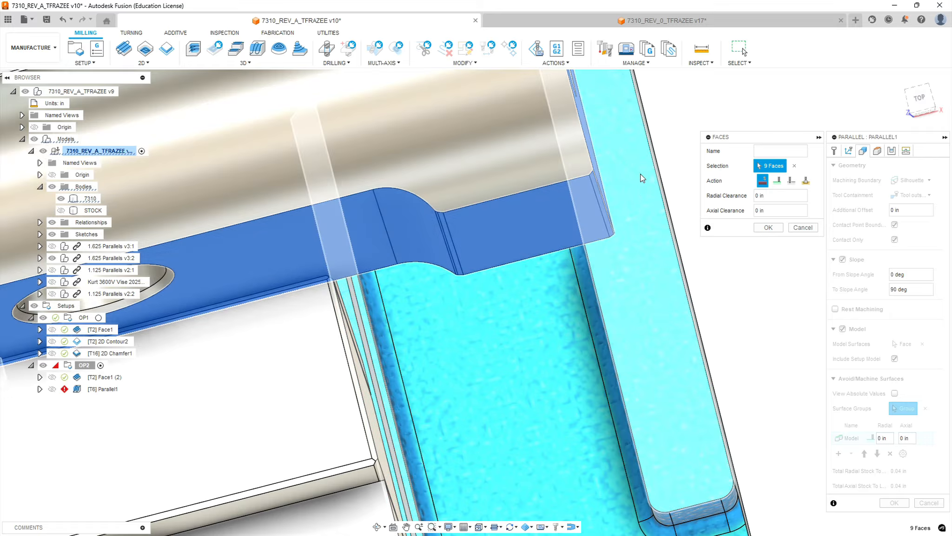
{"action": "mouse_move", "coordinate": [642, 178]}
{"action": "middle_mouse_down", "text": "shift"}
{"action": "mouse_move", "coordinate": [610, 181]}
{"action": "mouse_move", "coordinate": [633, 177]}
{"action": "middle_mouse_up", "text": "shift"}
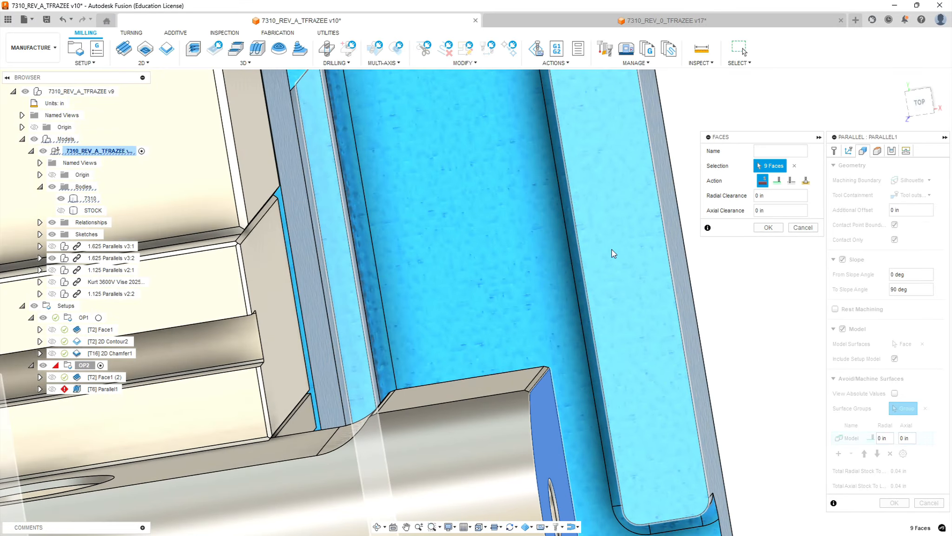
{"action": "scroll", "coordinate": [564, 369], "scroll_direction": "up", "scroll_amount": 8}
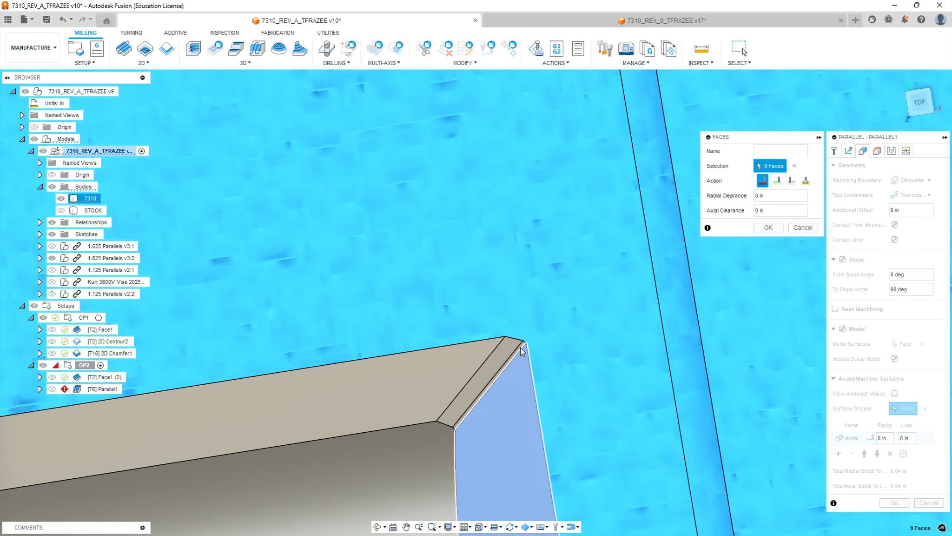
{"action": "left_click", "coordinate": [512, 358]}
{"action": "left_click", "coordinate": [511, 358]}
{"action": "left_click", "coordinate": [412, 373]}
- Add the narrow edge faces and the curved face of the notch on the part's opposite side to the selection
{"action": "scroll", "coordinate": [435, 400], "scroll_direction": "down", "scroll_amount": 6}
{"action": "middle_click_drag", "start_coordinate": [312, 440], "coordinate": [339, 441], "text": "shift"}
{"action": "scroll", "coordinate": [279, 444], "scroll_direction": "up", "scroll_amount": 5}
{"action": "scroll", "coordinate": [228, 429], "scroll_direction": "up", "scroll_amount": 3}
{"action": "left_click", "coordinate": [259, 436]}
{"action": "left_click", "coordinate": [265, 448]}
{"action": "left_click", "coordinate": [259, 466]}
{"action": "scroll", "coordinate": [259, 460], "scroll_direction": "down", "scroll_amount": 7}
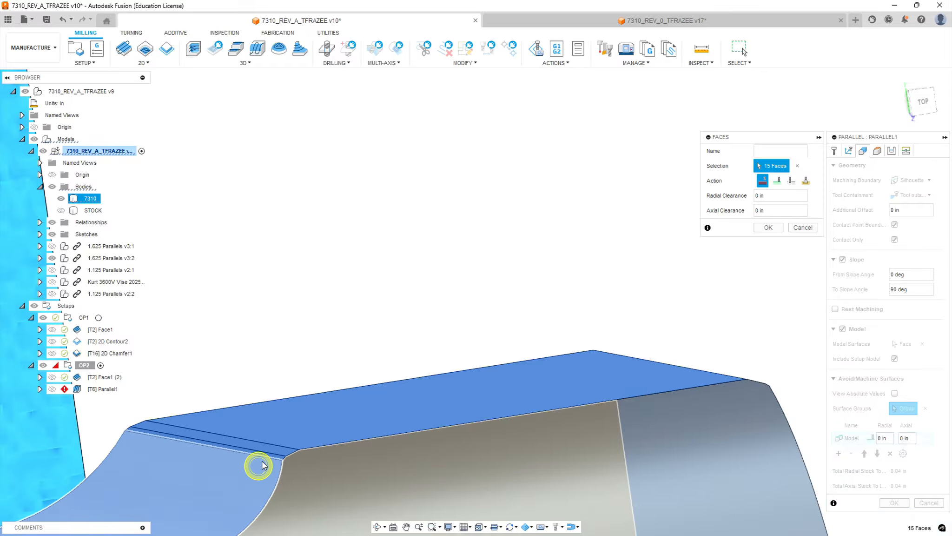
{"action": "left_click", "coordinate": [152, 502]}
- Add the two narrow edge faces between the opposite side face and the part's near end face to the selection
{"action": "middle_click_drag", "start_coordinate": [152, 502], "coordinate": [309, 400], "text": "shift"}
{"action": "scroll", "coordinate": [207, 505], "scroll_direction": "up", "scroll_amount": 8}
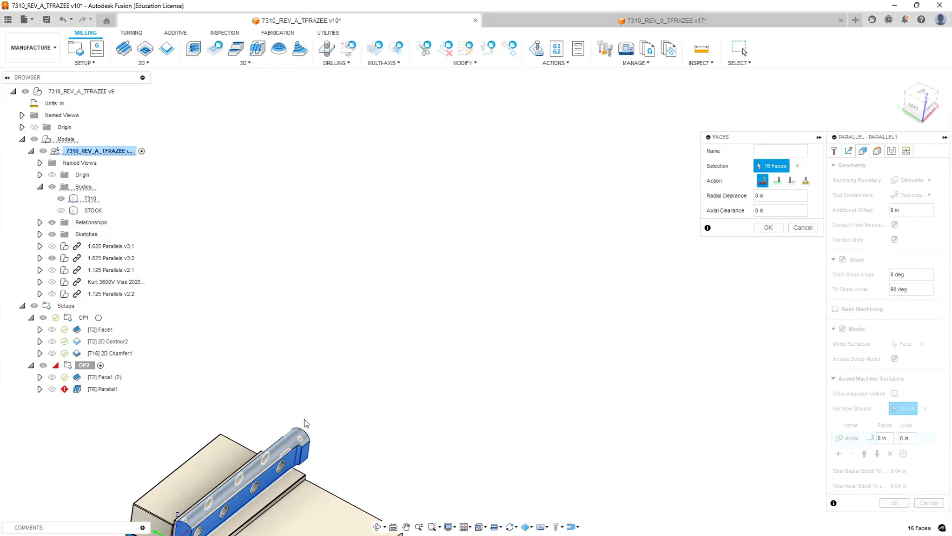
{"action": "scroll", "coordinate": [244, 480], "scroll_direction": "up", "scroll_amount": 6}
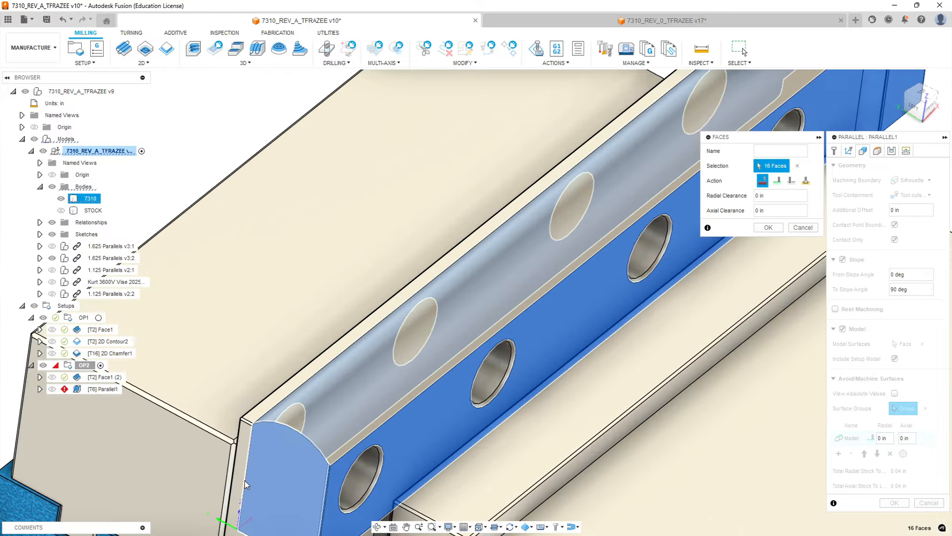
{"action": "middle_click_drag", "start_coordinate": [307, 423], "coordinate": [356, 437], "text": "shift"}
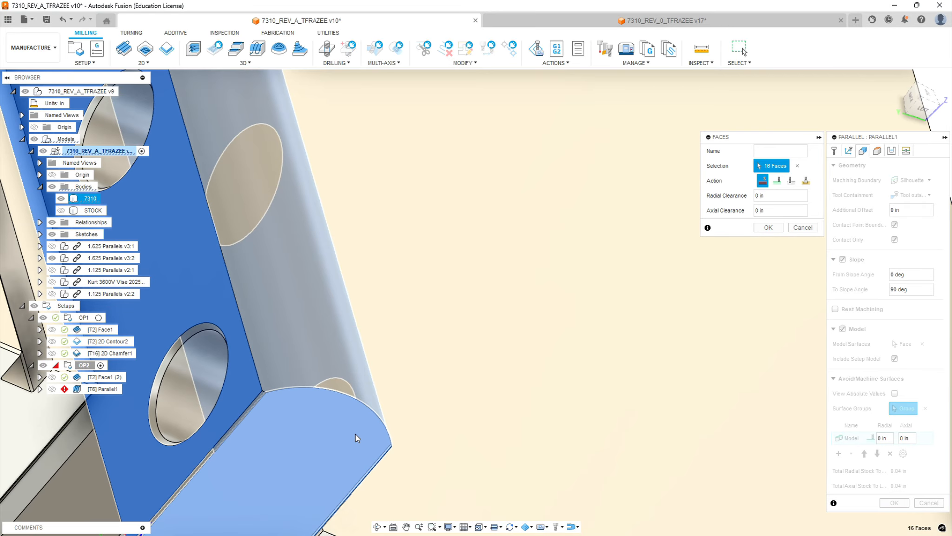
{"action": "scroll", "coordinate": [260, 396], "scroll_direction": "up", "scroll_amount": 3}
{"action": "left_click", "coordinate": [241, 399]}
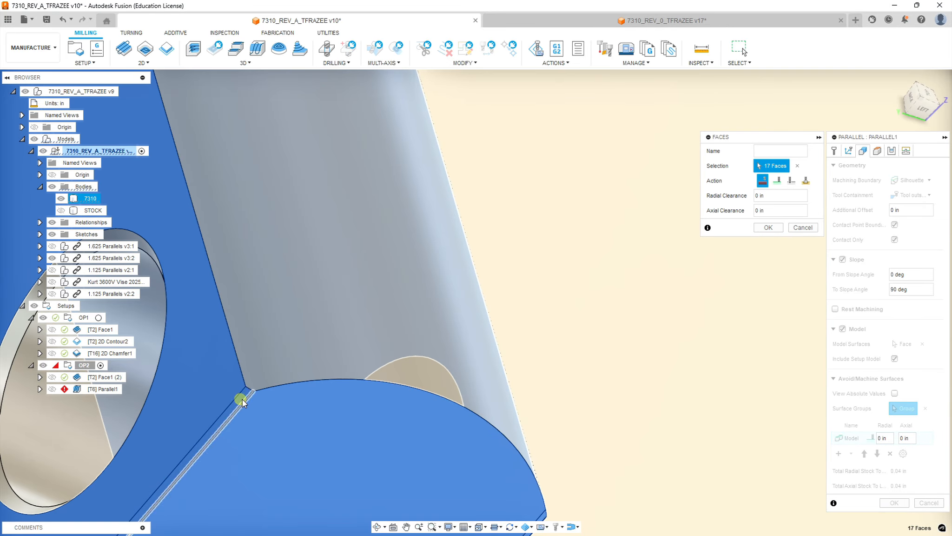
{"action": "scroll", "coordinate": [254, 409], "scroll_direction": "up", "scroll_amount": 3}
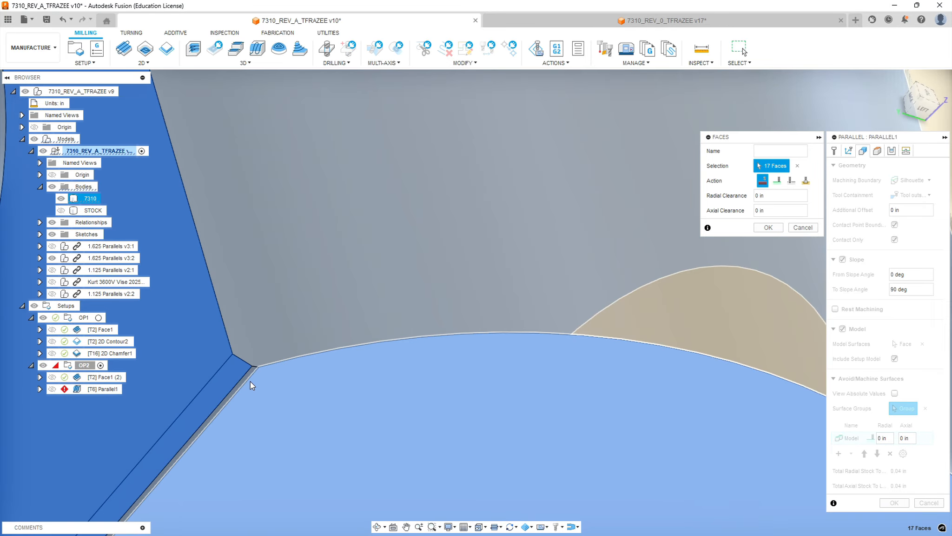
{"action": "left_click", "coordinate": [252, 376]}
{"action": "scroll", "coordinate": [282, 374], "scroll_direction": "down", "scroll_amount": 5}
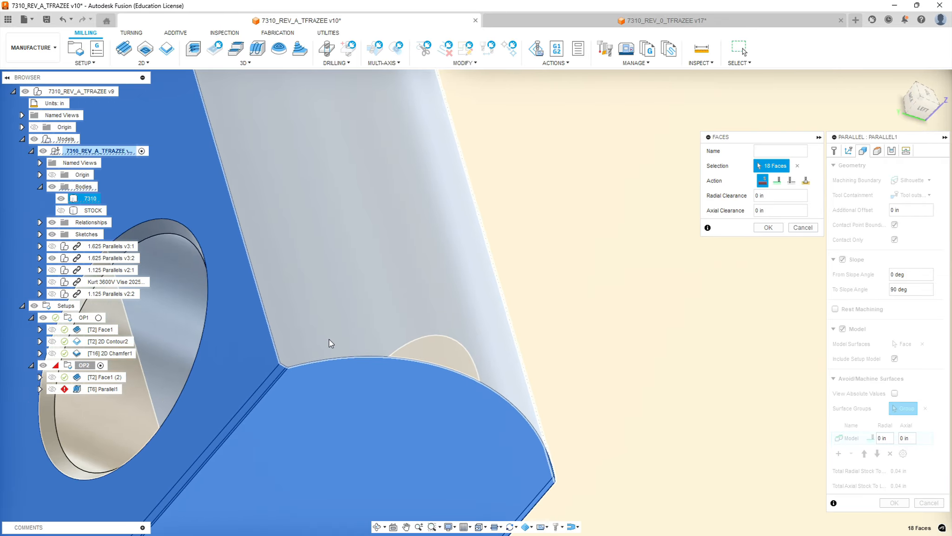
- Set the avoid group's radial clearance to .001 in, fill in its axial clearance and accept the group
{"action": "middle_click_drag", "start_coordinate": [340, 344], "coordinate": [474, 366], "text": "shift"}
{"action": "scroll", "coordinate": [473, 366], "scroll_direction": "down", "scroll_amount": 5}
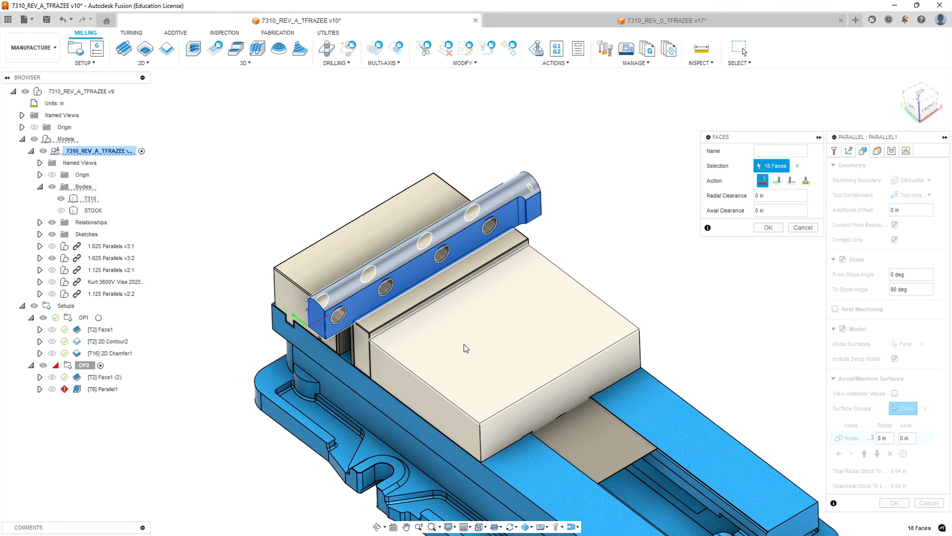
{"action": "scroll", "coordinate": [450, 117], "scroll_direction": "up", "scroll_amount": 2}
{"action": "scroll", "coordinate": [479, 192], "scroll_direction": "up", "scroll_amount": 1}
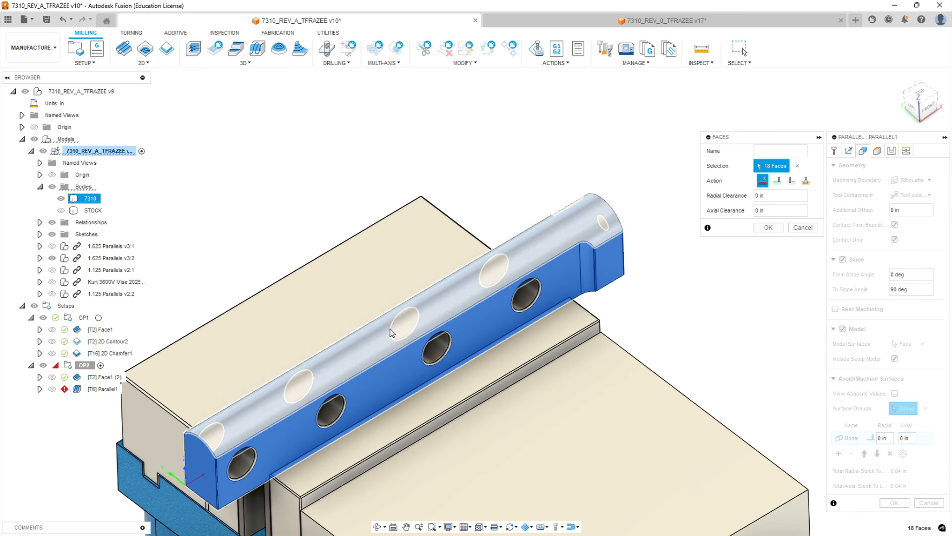
{"action": "left_click", "coordinate": [772, 196]}
{"action": "type", "text": ".00"}
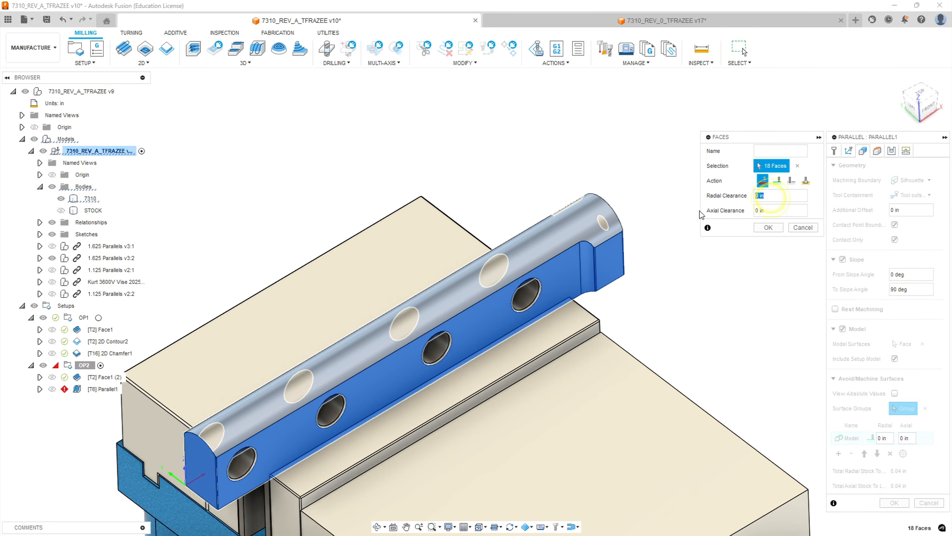
{"action": "type", "text": "1"}
{"action": "left_click", "coordinate": [788, 213]}
{"action": "type", "text": ".000"}
{"action": "left_click", "coordinate": [767, 230]}
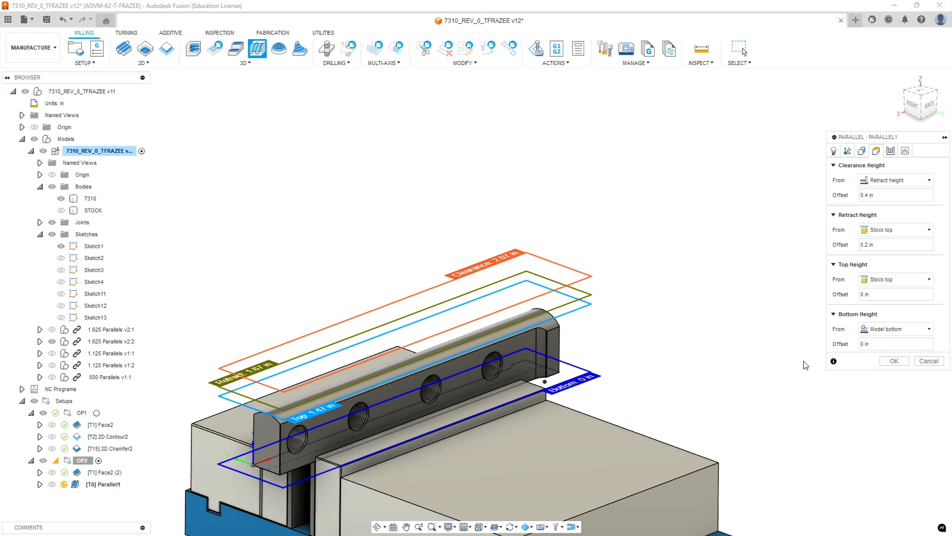
- Reference the Parallel operation's bottom height to the rounded top's lower edge on the far end, with a -.25 in offset
{"action": "left_click", "coordinate": [911, 328]}
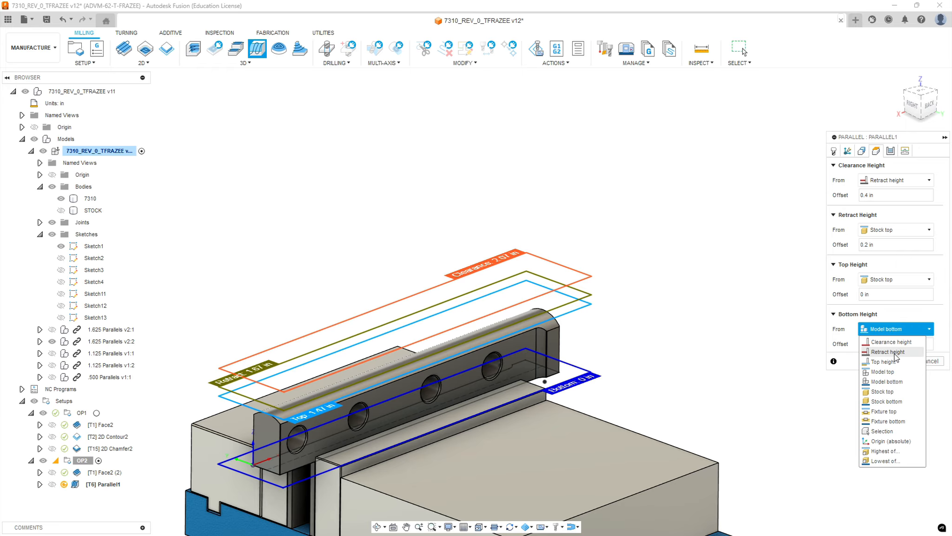
{"action": "left_click", "coordinate": [883, 431]}
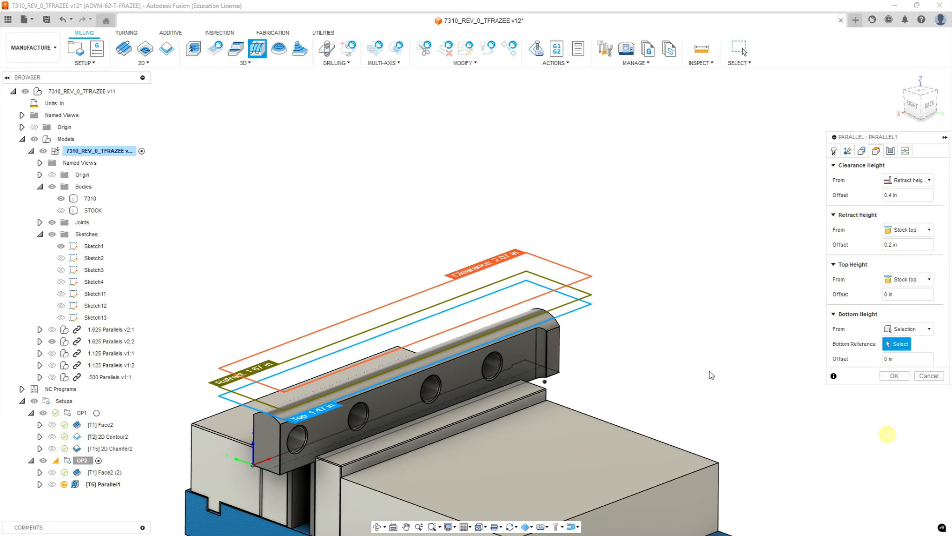
{"action": "left_click", "coordinate": [554, 330]}
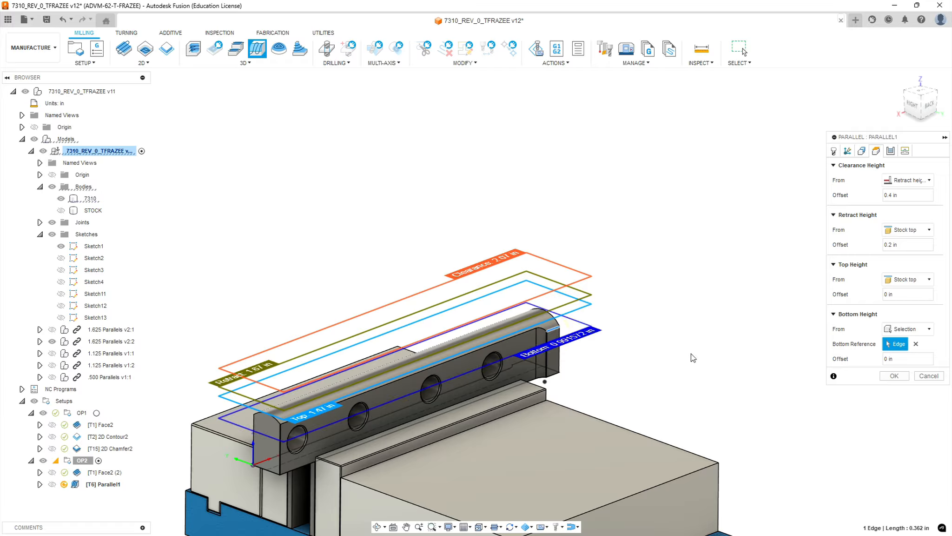
{"action": "left_click", "coordinate": [890, 358]}
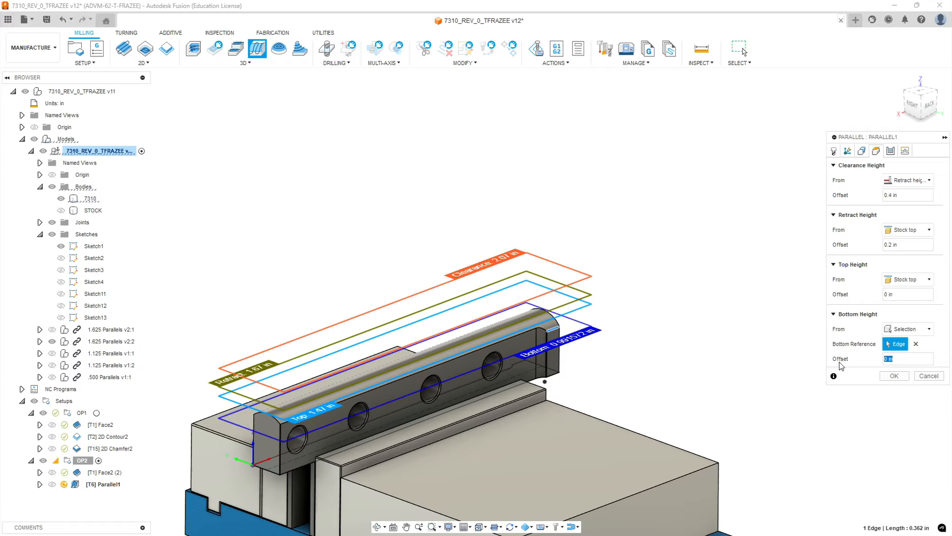
{"action": "type", "text": "-.25"}
{"action": "key", "text": "Return"}
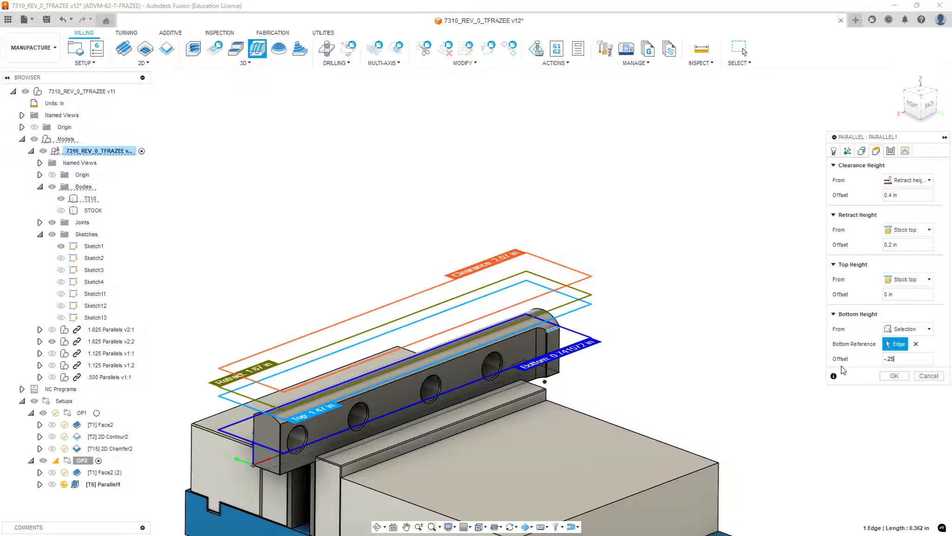
{"action": "mouse_move", "coordinate": [674, 351]}
{"action": "middle_mouse_down", "text": "shift"}
{"action": "mouse_move", "coordinate": [714, 323]}
{"action": "mouse_move", "coordinate": [689, 344]}
{"action": "middle_mouse_up", "text": "shift"}
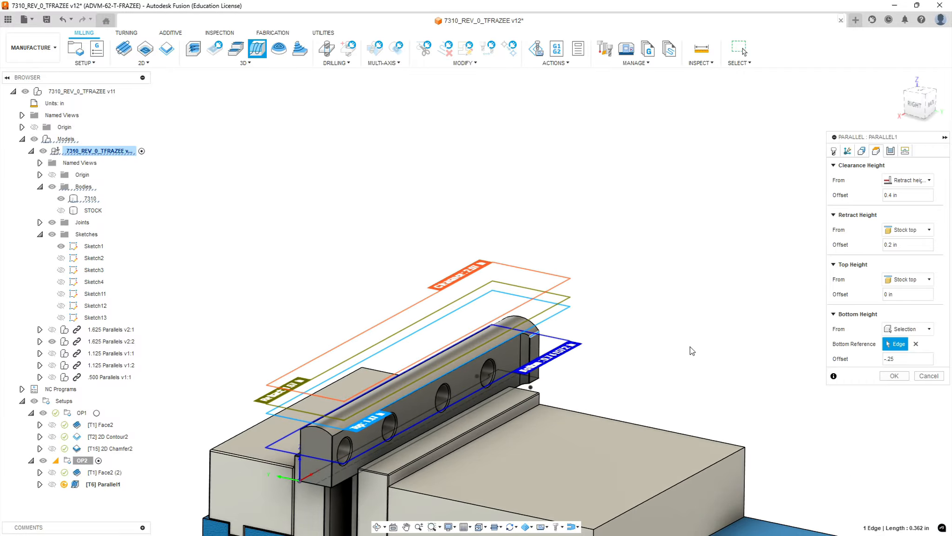
- Use the short edge at the part's far end as the pass direction reference and set the stepover to 0.01 in
{"action": "left_click", "coordinate": [891, 153]}
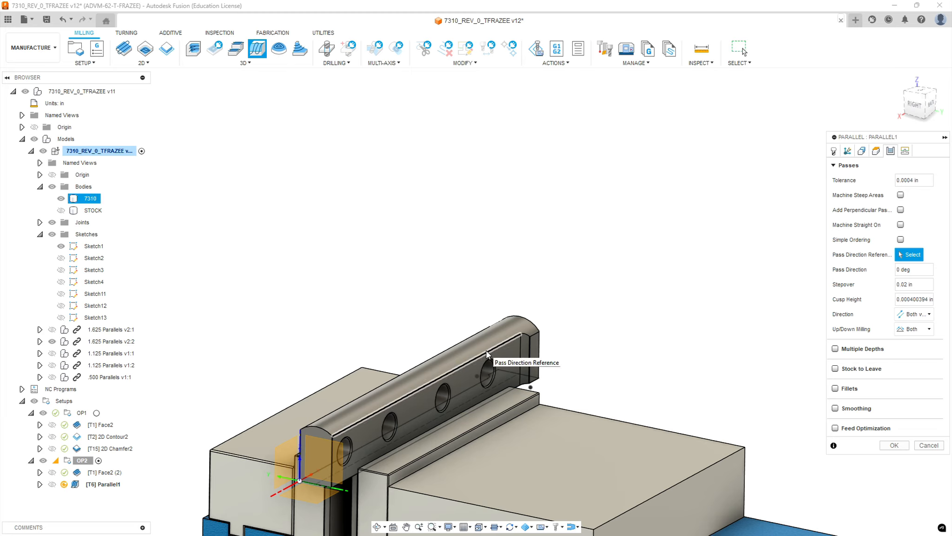
{"action": "left_click", "coordinate": [534, 334]}
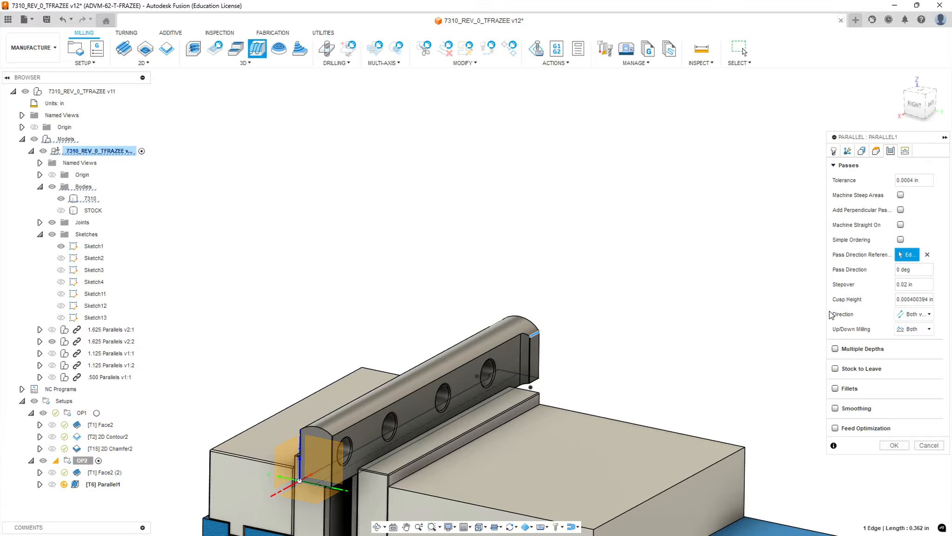
{"action": "left_click_drag", "start_coordinate": [923, 285], "coordinate": [875, 285]}
{"action": "type", "text": ".01"}
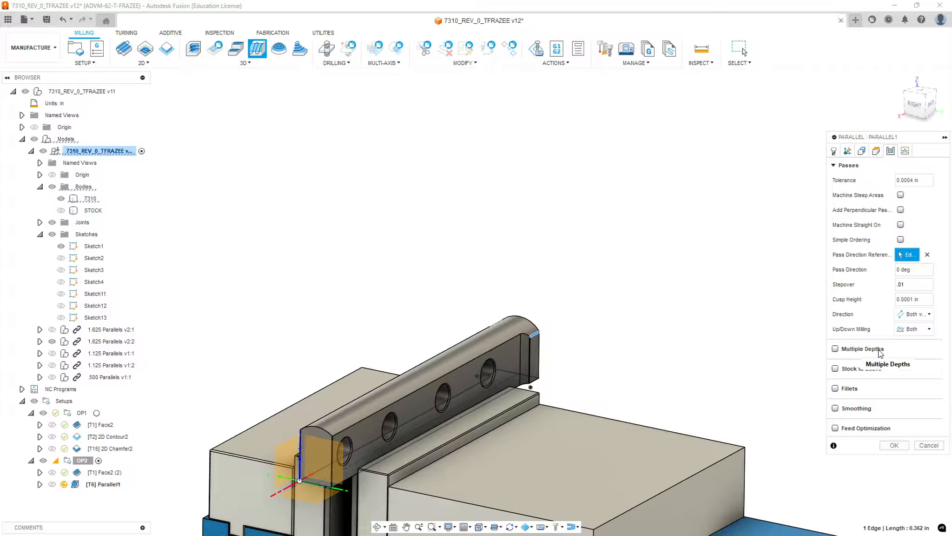
- Enable Stock to Leave with 0.04 in radial and axial, and enable Smoothing for the Parallel passes
{"action": "left_click", "coordinate": [835, 368]}
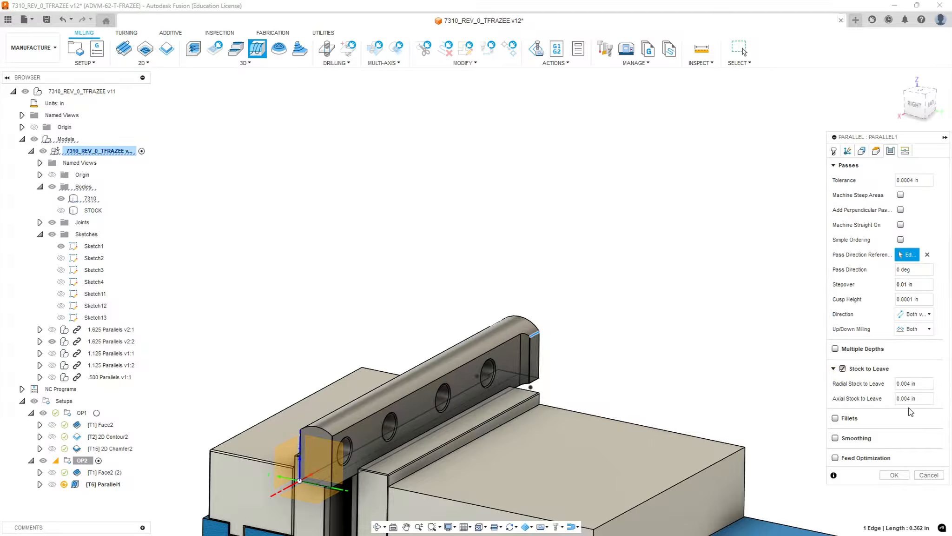
{"action": "left_click_drag", "start_coordinate": [911, 383], "coordinate": [905, 381]}
{"action": "type", "text": "4"}
{"action": "left_click", "coordinate": [849, 439]}
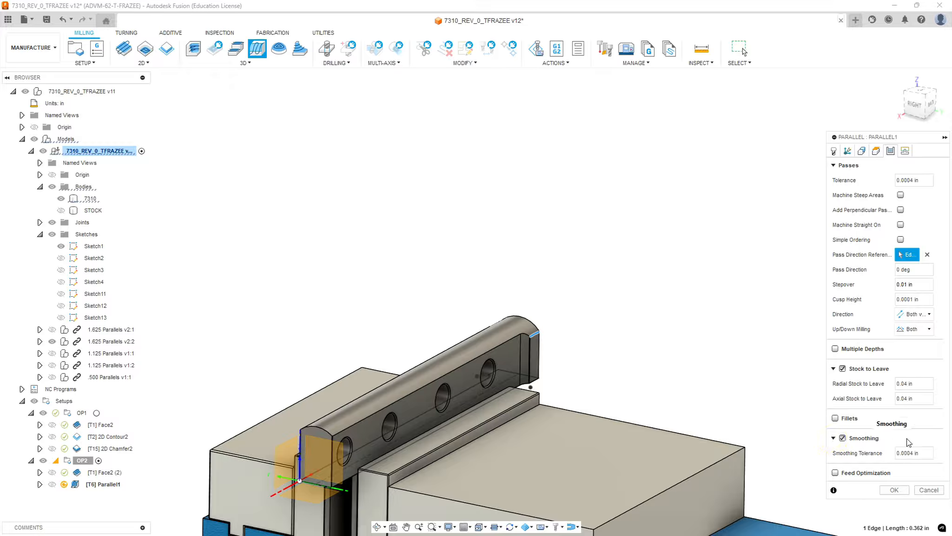
- Re-enter the Parallel operation's stepover as 0.010 in
{"action": "double_click", "coordinate": [903, 284]}
{"action": "type", "text": "60"}
{"action": "key", "text": "BackSpace"}
{"action": "key", "text": "BackSpace"}
{"action": "type", "text": "010"}
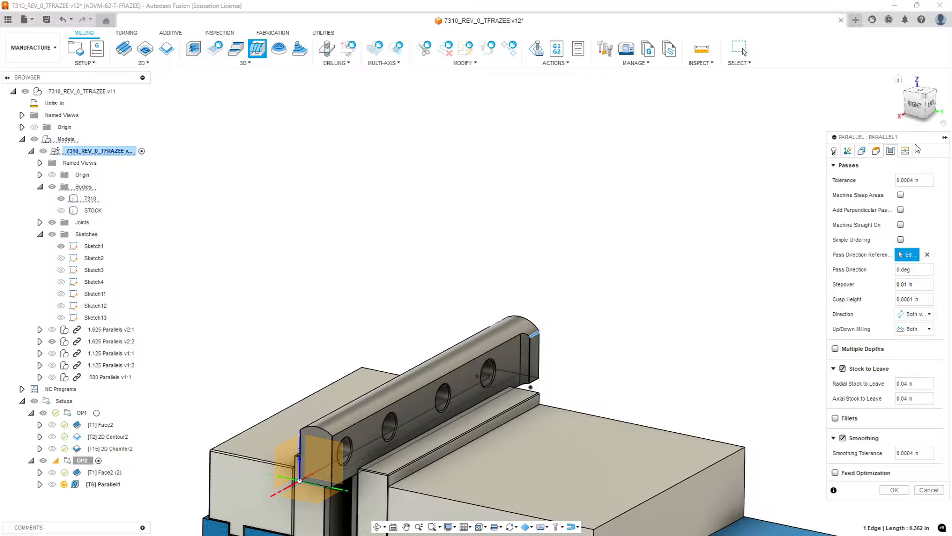
- Open the Parallel operation's linking settings, and accept the operation to generate its toolpath
{"action": "left_click", "coordinate": [905, 151]}
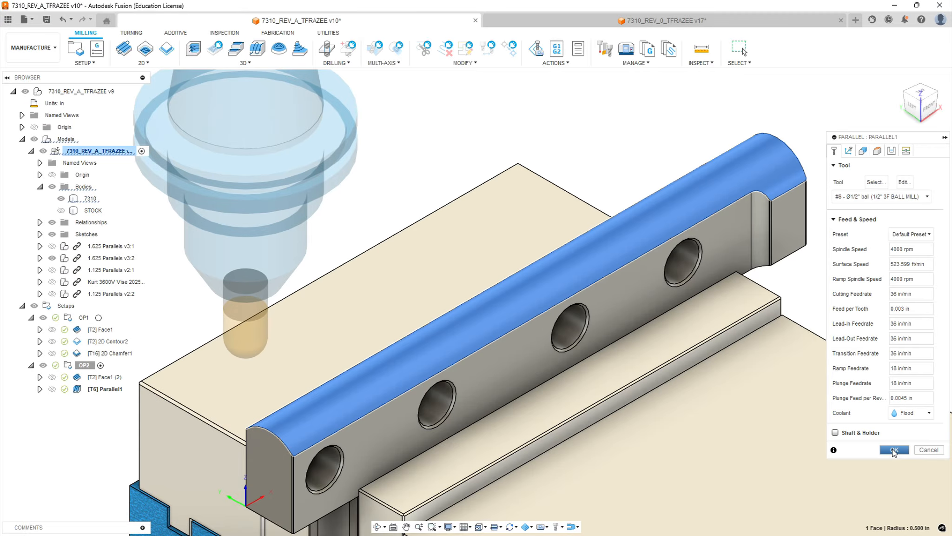
{"action": "left_click", "coordinate": [894, 450]}
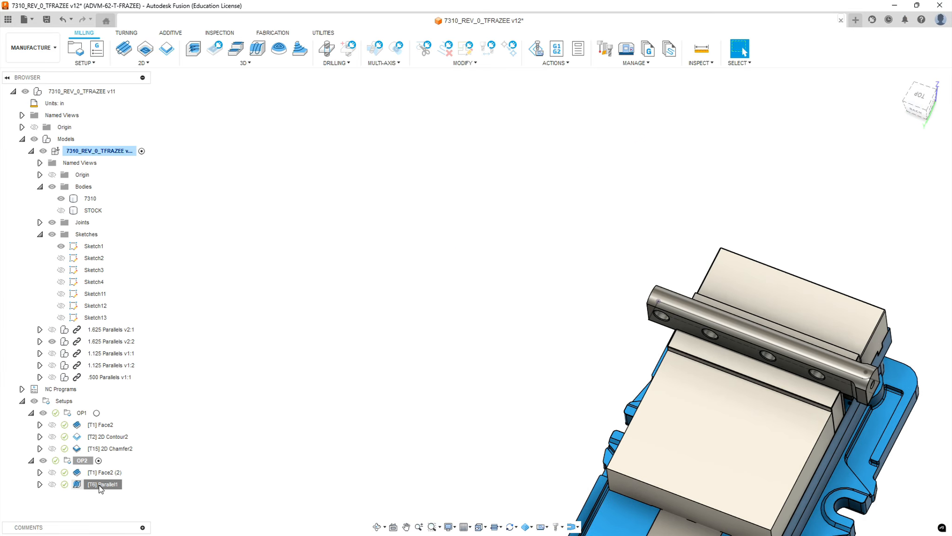
- Duplicate the Parallel operation in the OP2 setup
{"action": "left_click", "coordinate": [78, 484]}
{"action": "right_click", "coordinate": [100, 485]}
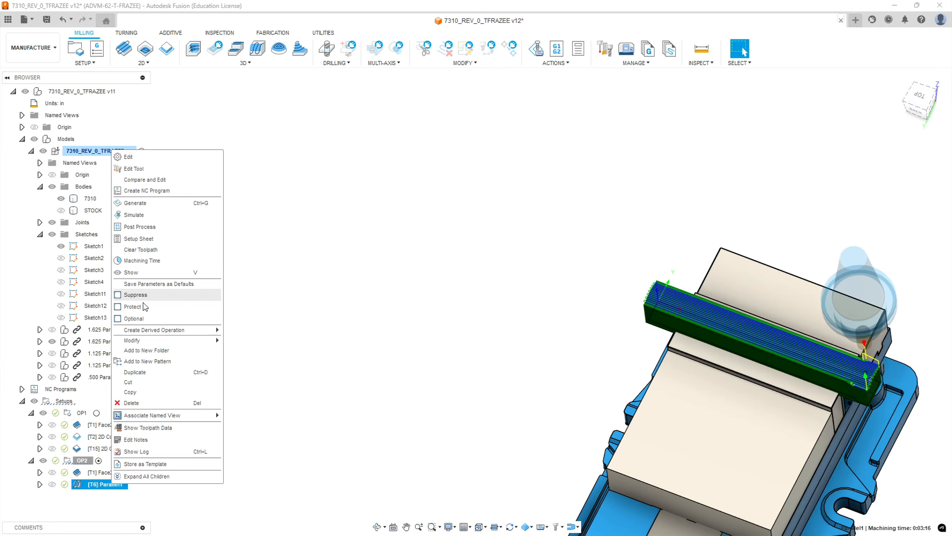
{"action": "left_click", "coordinate": [144, 373]}
{"action": "left_click", "coordinate": [109, 495]}
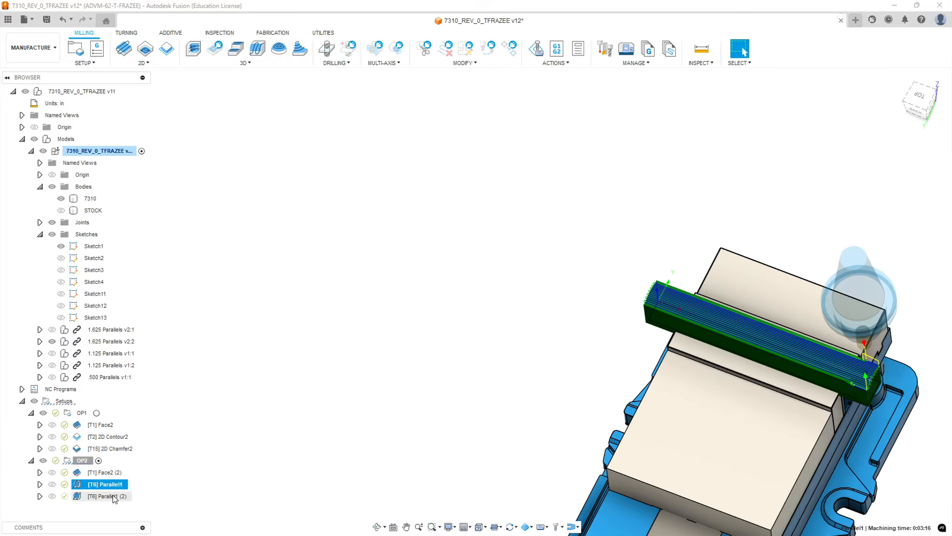
- Edit the duplicated Parallel operation to use a 5000 rpm spindle speed and a 50 in/min cutting feedrate
{"action": "right_click", "coordinate": [114, 496]}
{"action": "left_click", "coordinate": [128, 174]}
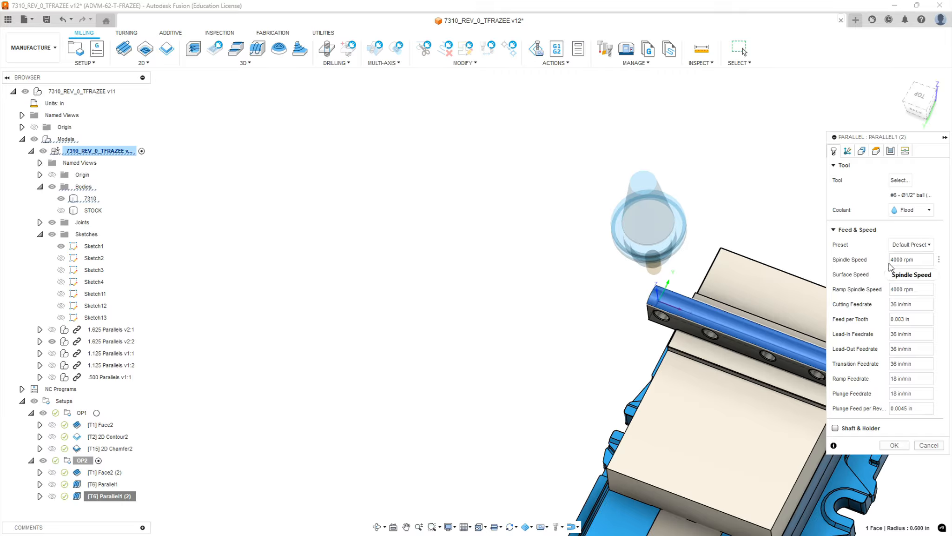
{"action": "scroll", "coordinate": [597, 329], "scroll_direction": "down", "scroll_amount": 5}
{"action": "scroll", "coordinate": [692, 311], "scroll_direction": "up", "scroll_amount": 3}
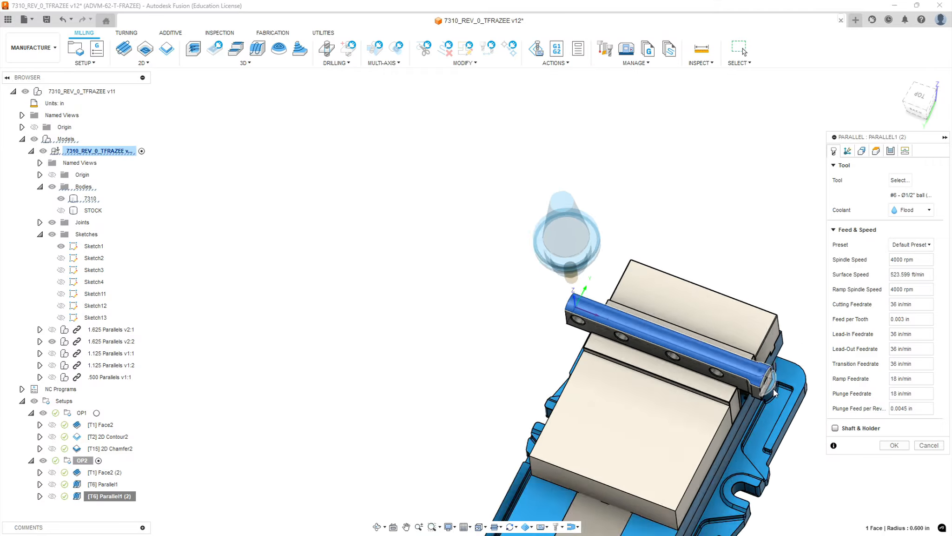
{"action": "scroll", "coordinate": [769, 319], "scroll_direction": "up", "scroll_amount": 5}
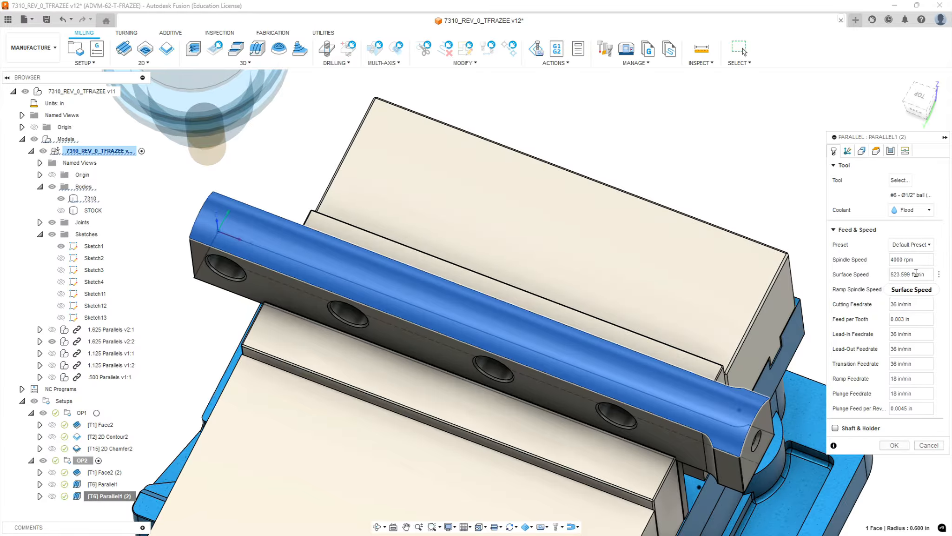
{"action": "type", "text": "5"}
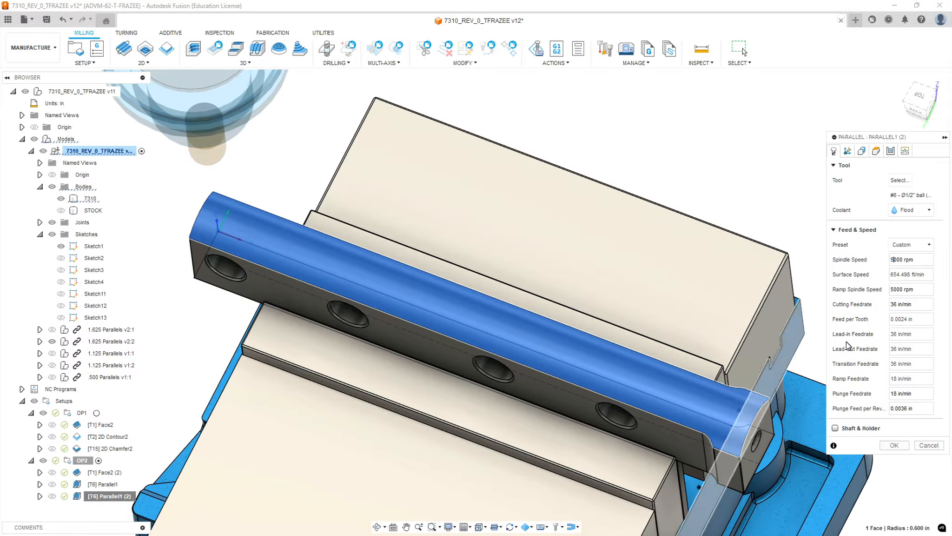
{"action": "left_click", "coordinate": [913, 303]}
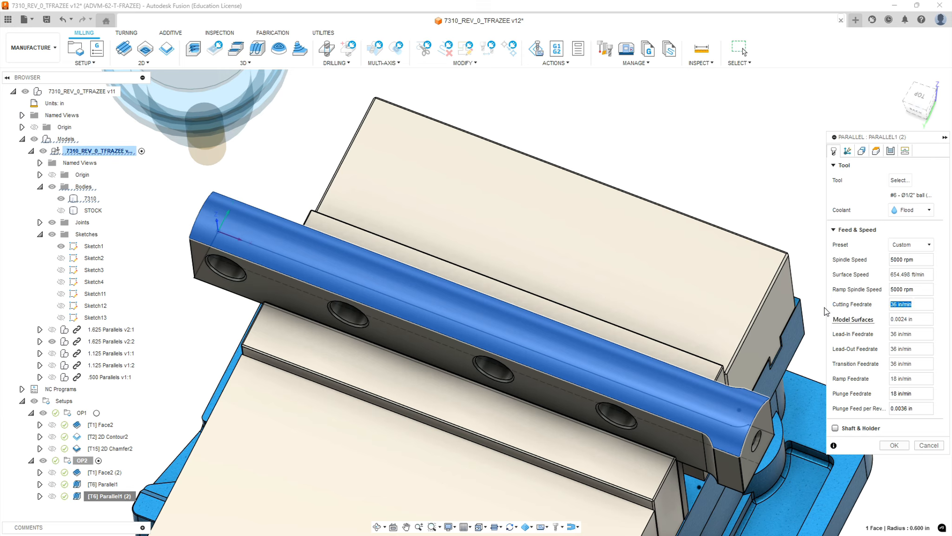
{"action": "type", "text": "50"}
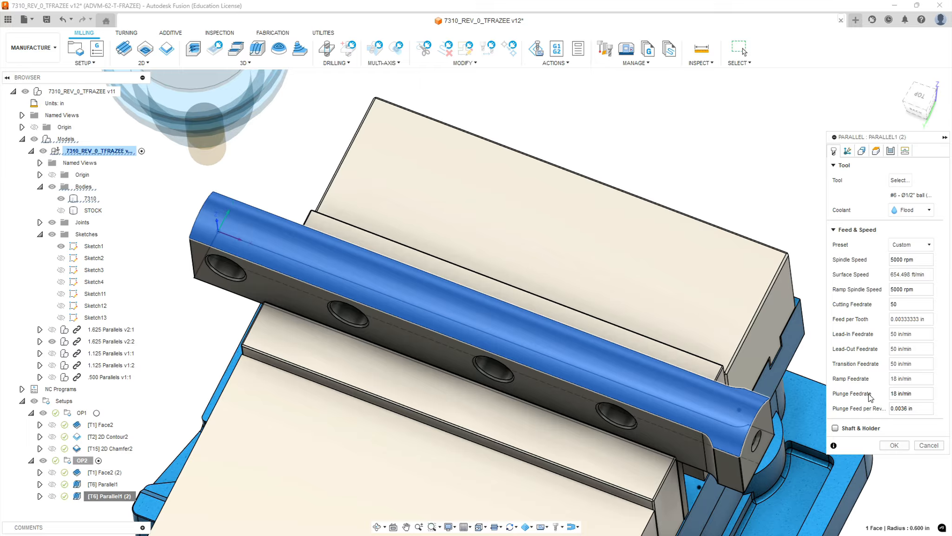
- Set the duplicated Parallel operation's ramp and plunge feedrates to 50 in/min
{"action": "left_click", "coordinate": [922, 379]}
{"action": "type", "text": "50"}
{"action": "key", "text": "Tab"}
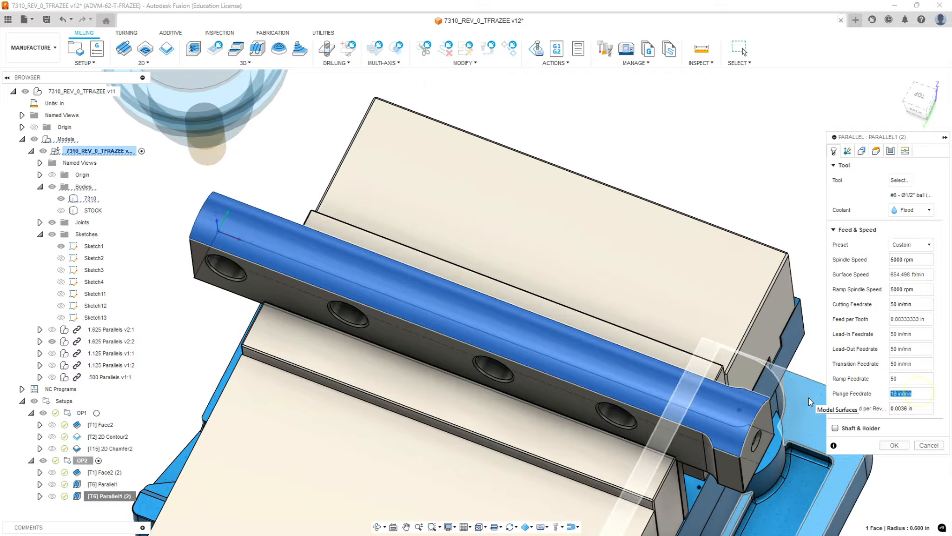
{"action": "type", "text": "50"}
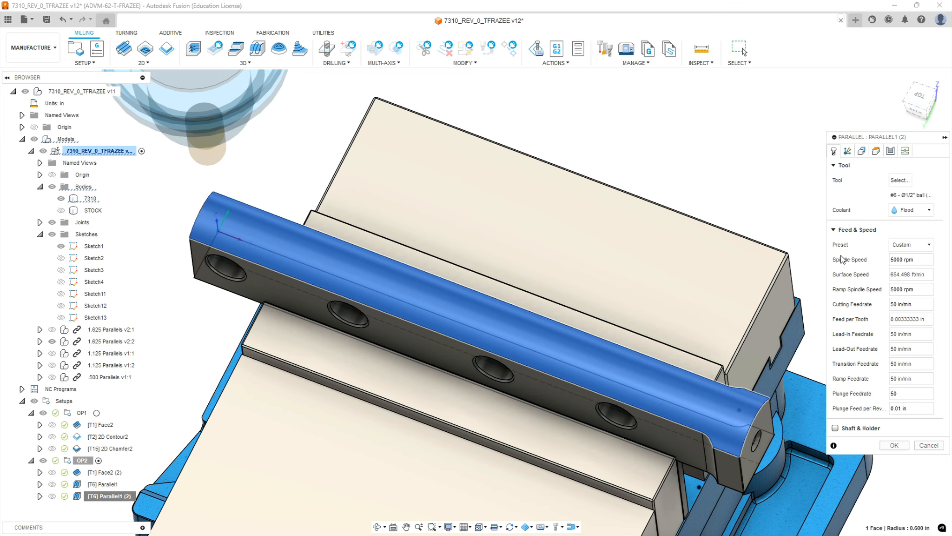
- Check the duplicated operation's geometry and heights, then set its stepover to 0.01 in and disable Stock to Leave
{"action": "left_click", "coordinate": [862, 151]}
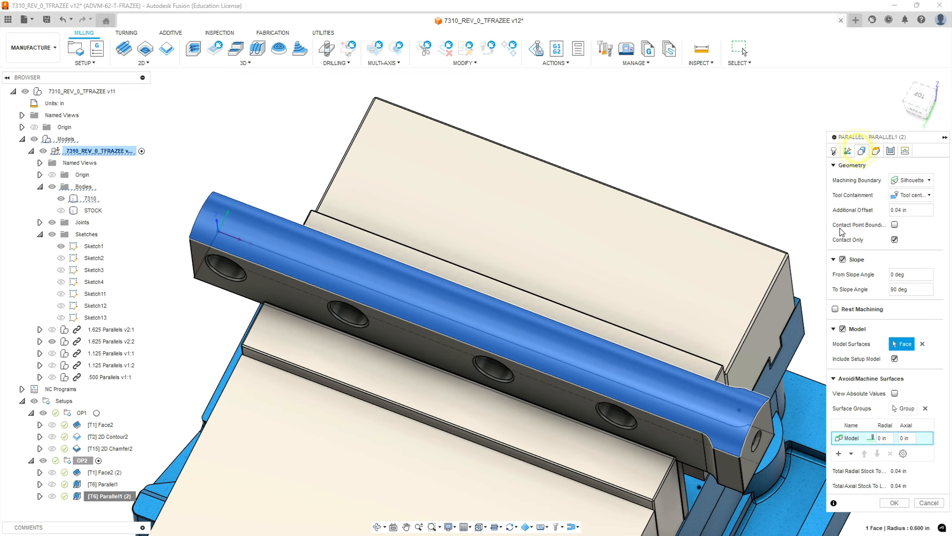
{"action": "mouse_move", "coordinate": [739, 289]}
{"action": "middle_mouse_down", "text": "shift"}
{"action": "mouse_move", "coordinate": [742, 272]}
{"action": "mouse_move", "coordinate": [728, 278]}
{"action": "middle_mouse_up", "text": "shift"}
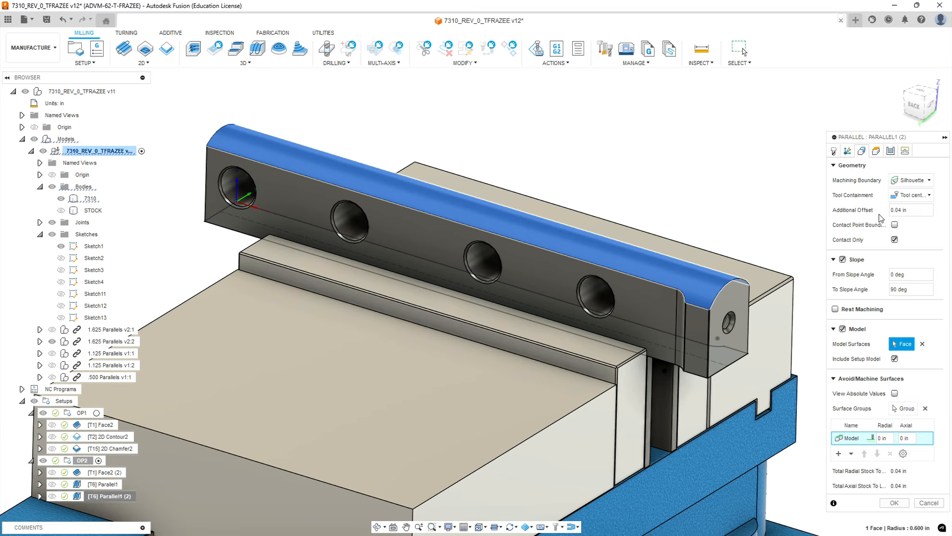
{"action": "left_click", "coordinate": [876, 150]}
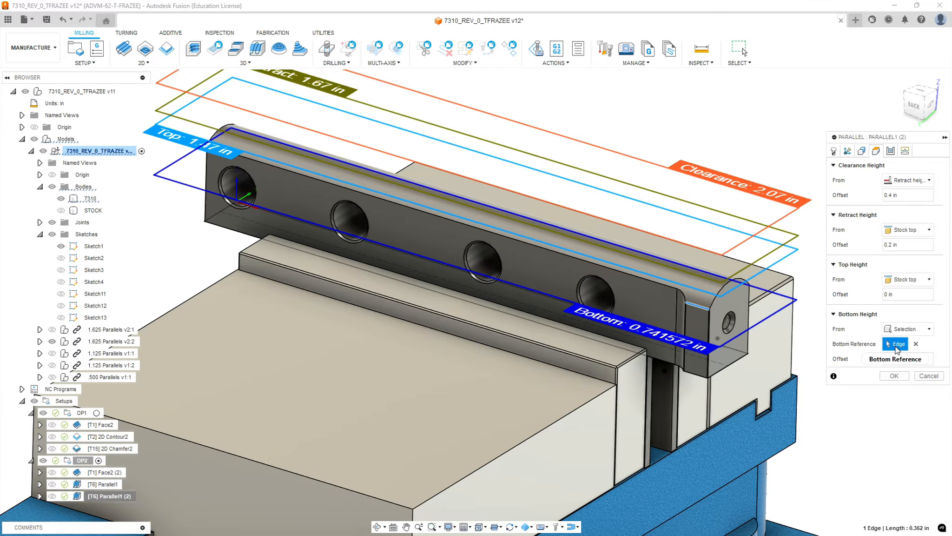
{"action": "middle_click_drag", "start_coordinate": [758, 297], "coordinate": [786, 333], "text": "shift"}
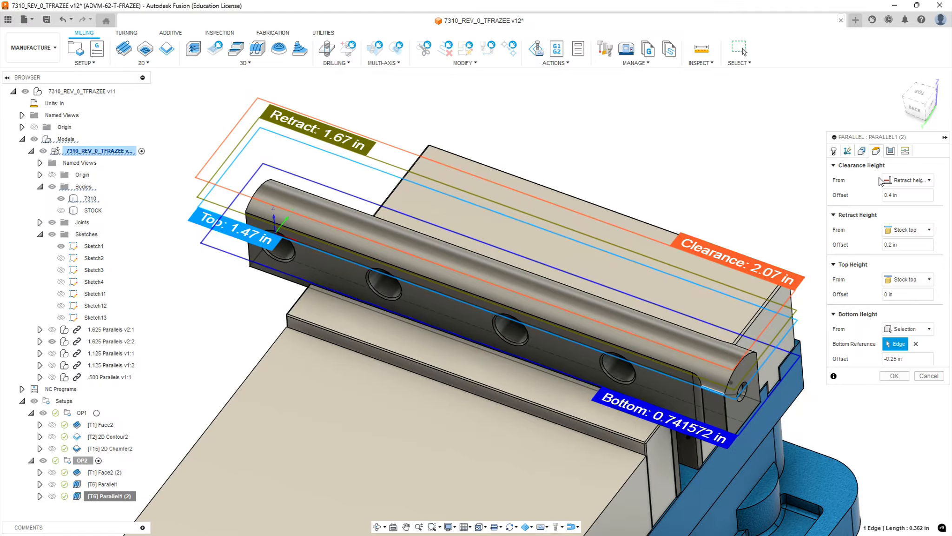
{"action": "left_click", "coordinate": [890, 150]}
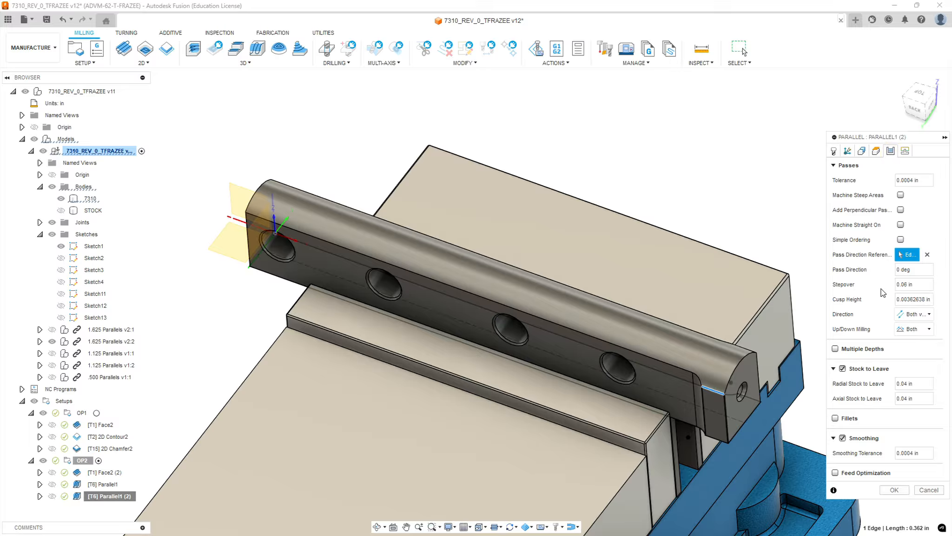
{"action": "triple_click", "coordinate": [911, 284]}
{"action": "type", "text": ".01"}
{"action": "left_click", "coordinate": [843, 368]}
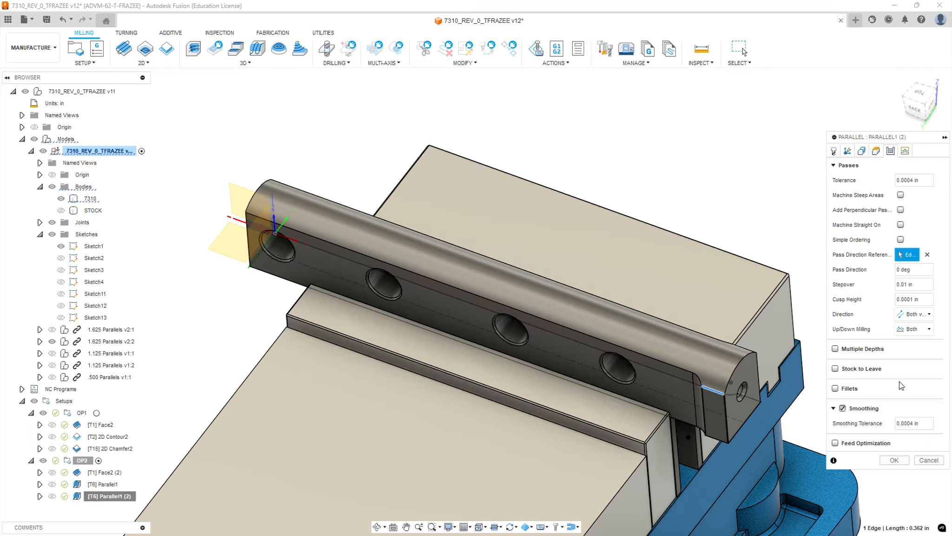
- Review the duplicated Parallel operation's linking settings and accept the operation to generate the finishing toolpath
{"action": "left_click", "coordinate": [905, 150]}
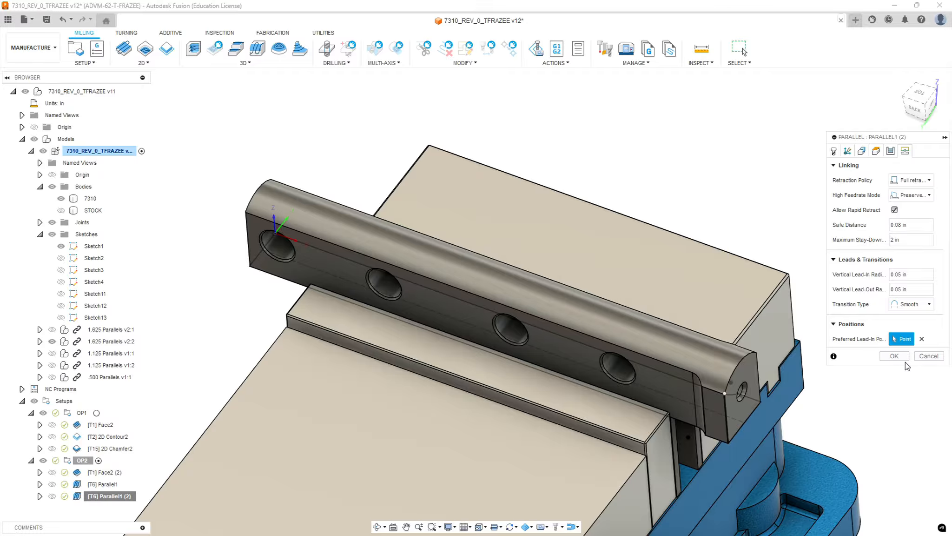
{"action": "left_click", "coordinate": [895, 357]}
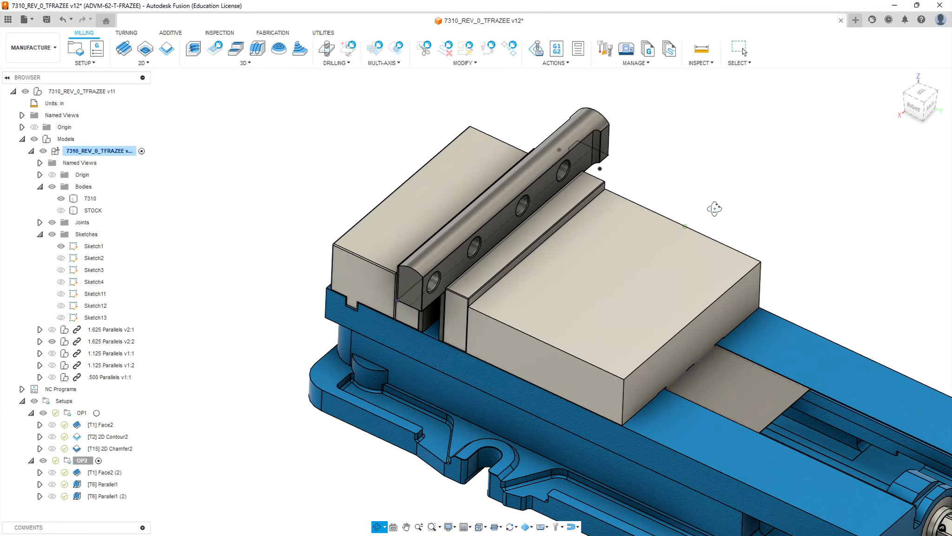
{"action": "key", "text": "Escape"}
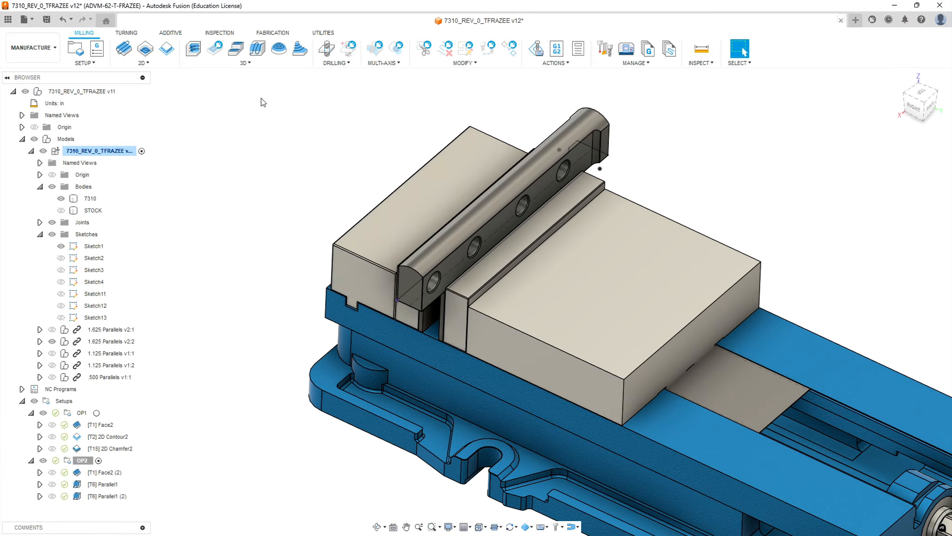
- Show Sketch12 with the lettering on the part's rounded top, and collapse the Sketches folder
{"action": "scroll", "coordinate": [508, 165], "scroll_direction": "up", "scroll_amount": 3}
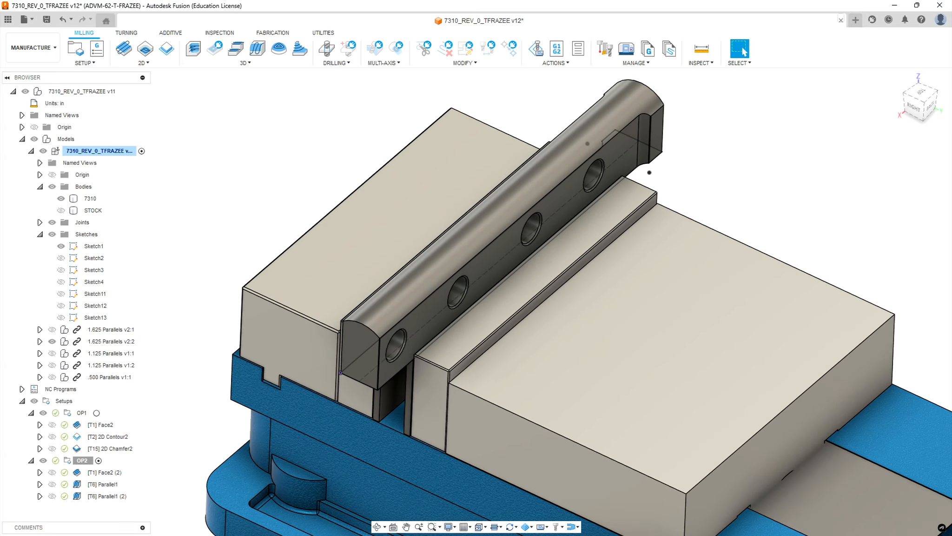
{"action": "left_click", "coordinate": [373, 310]}
{"action": "left_click", "coordinate": [81, 307]}
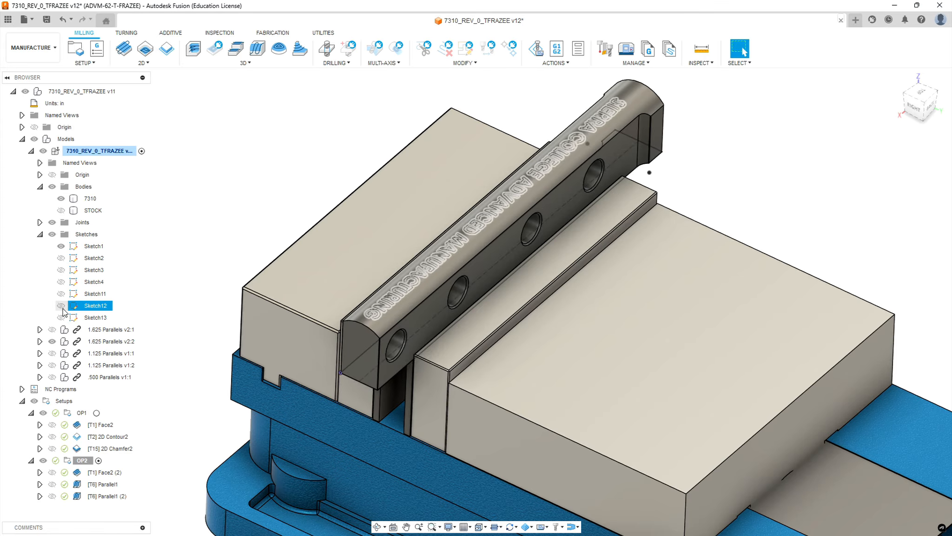
{"action": "left_click", "coordinate": [61, 306]}
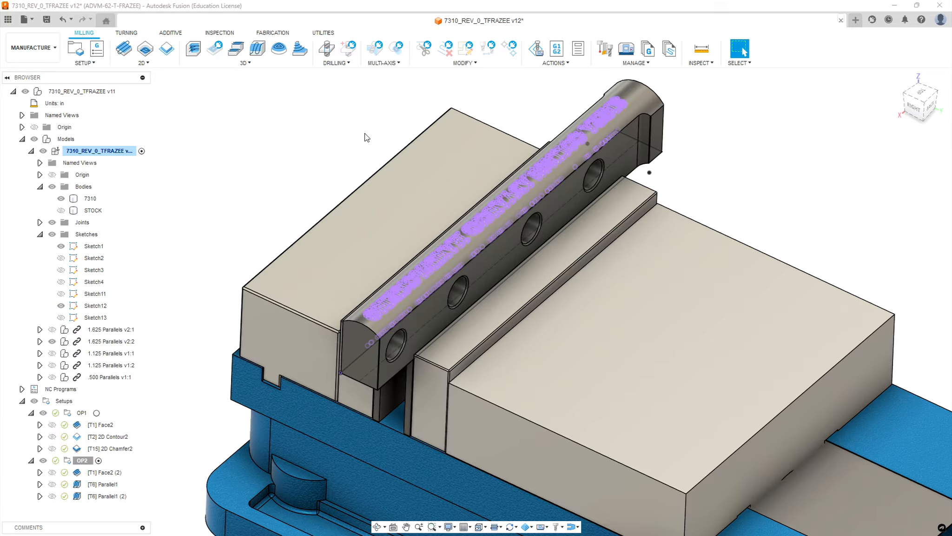
{"action": "left_click", "coordinate": [229, 204]}
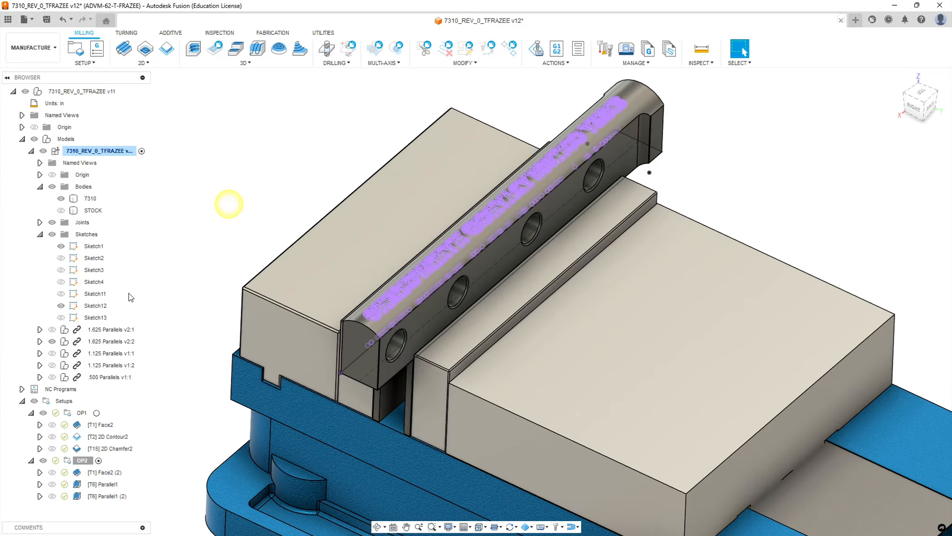
{"action": "left_click", "coordinate": [40, 234]}
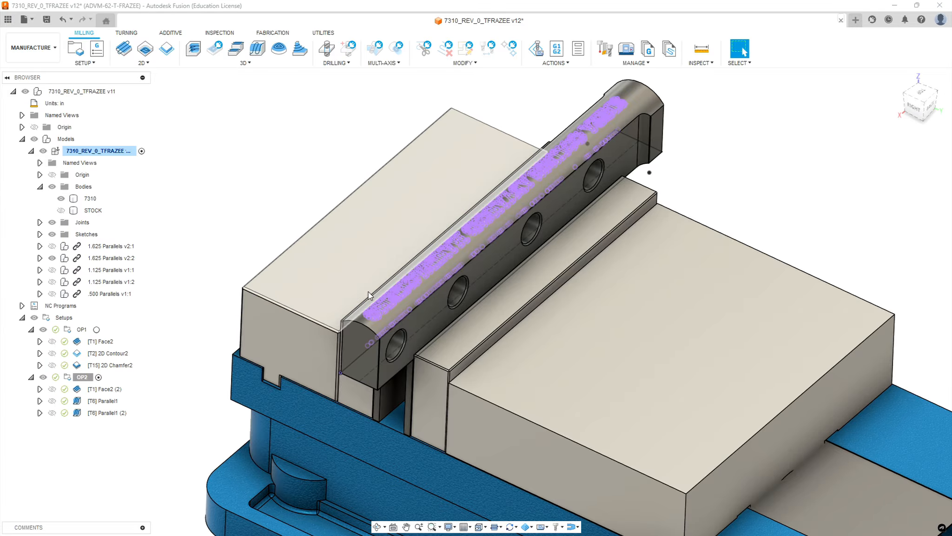
- Start a 2D Trace operation in OP2 for the lettering on the rounded top
{"action": "scroll", "coordinate": [617, 283], "scroll_direction": "up", "scroll_amount": 5}
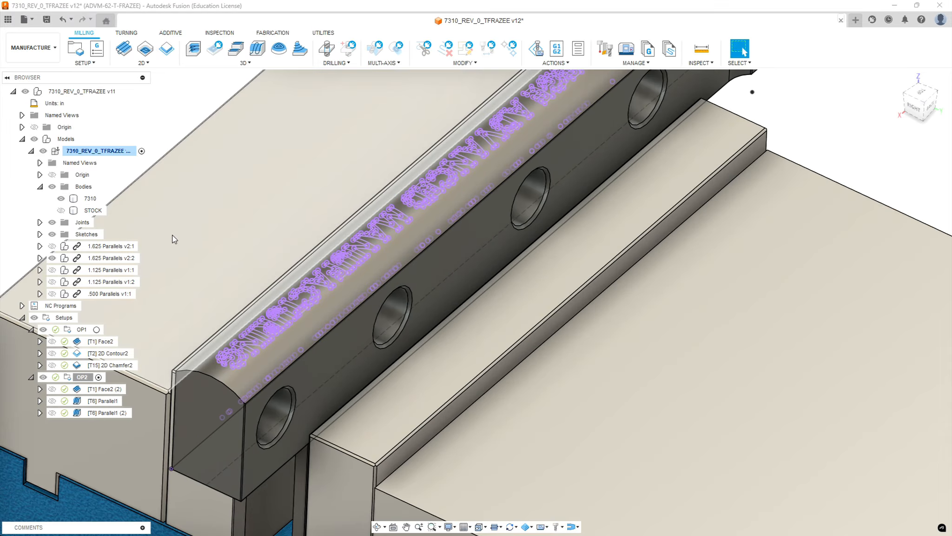
{"action": "mouse_move", "coordinate": [308, 238]}
{"action": "middle_mouse_down", "text": "shift"}
{"action": "mouse_move", "coordinate": [325, 233]}
{"action": "mouse_move", "coordinate": [325, 218]}
{"action": "mouse_move", "coordinate": [310, 234]}
{"action": "mouse_move", "coordinate": [326, 242]}
{"action": "middle_mouse_up", "text": "shift"}
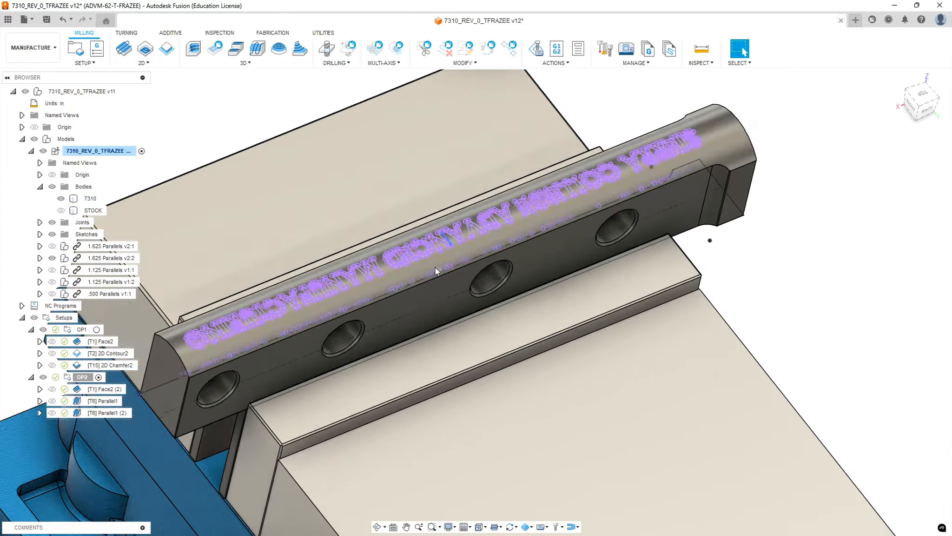
{"action": "scroll", "coordinate": [435, 267], "scroll_direction": "down", "scroll_amount": 5}
{"action": "scroll", "coordinate": [270, 360], "scroll_direction": "up", "scroll_amount": 4}
{"action": "scroll", "coordinate": [296, 291], "scroll_direction": "up", "scroll_amount": 2}
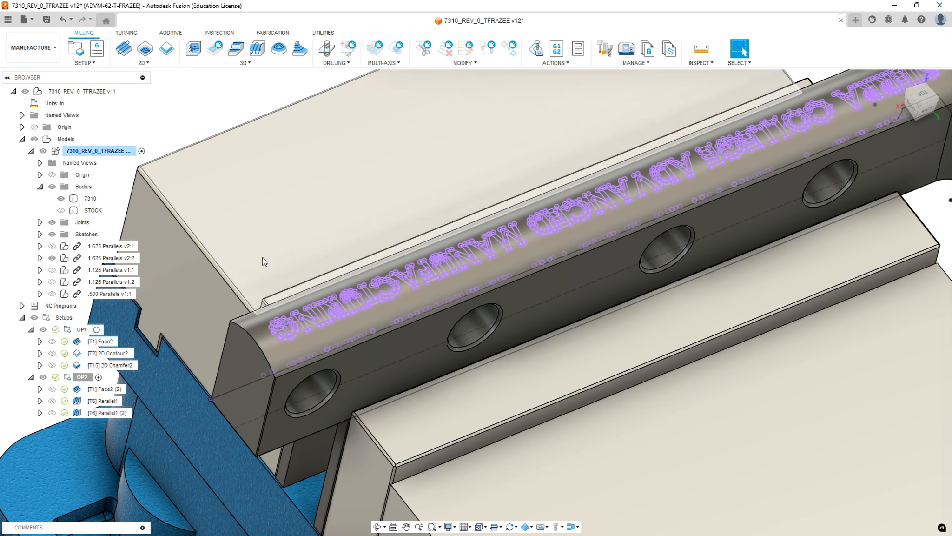
{"action": "left_click", "coordinate": [148, 65]}
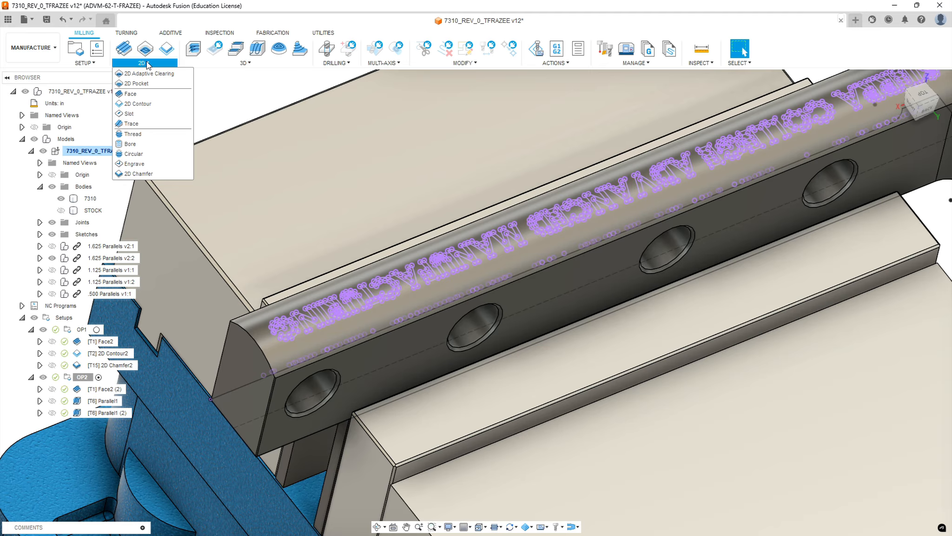
{"action": "left_click", "coordinate": [130, 123]}
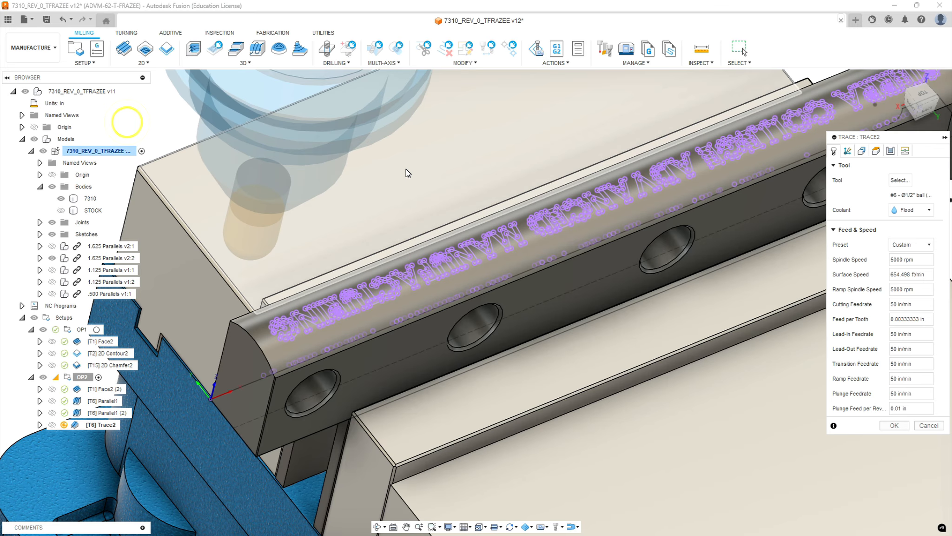
{"action": "left_click", "coordinate": [446, 181]}
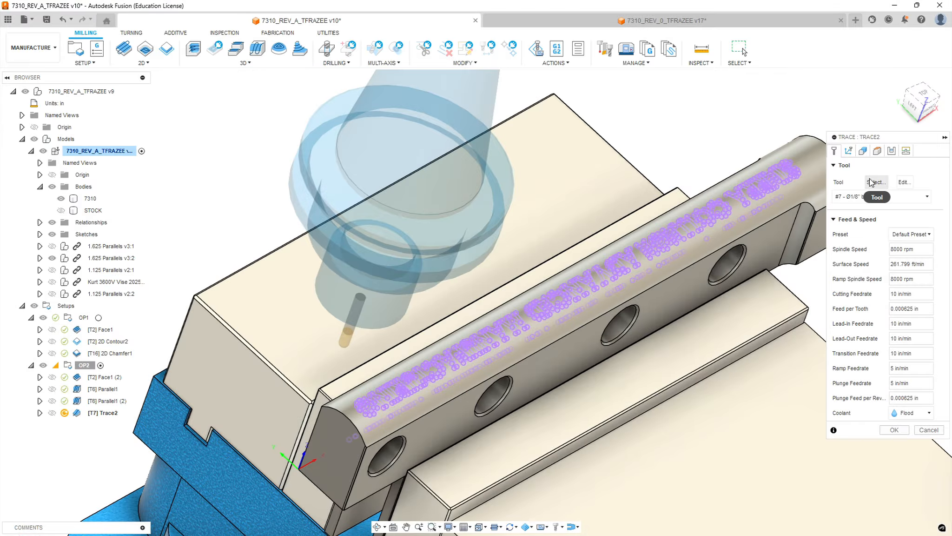
- Assign tool 17, the 1/8" 60° engraver from the Sierra_VF1_aluminum_2026_Rev 0 library, to the Trace operation
{"action": "left_click", "coordinate": [874, 181]}
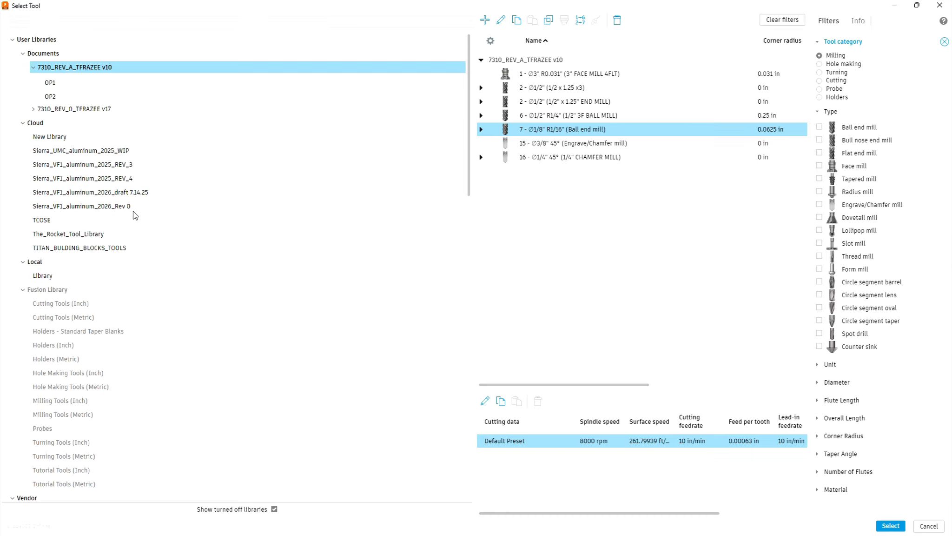
{"action": "left_click", "coordinate": [132, 209]}
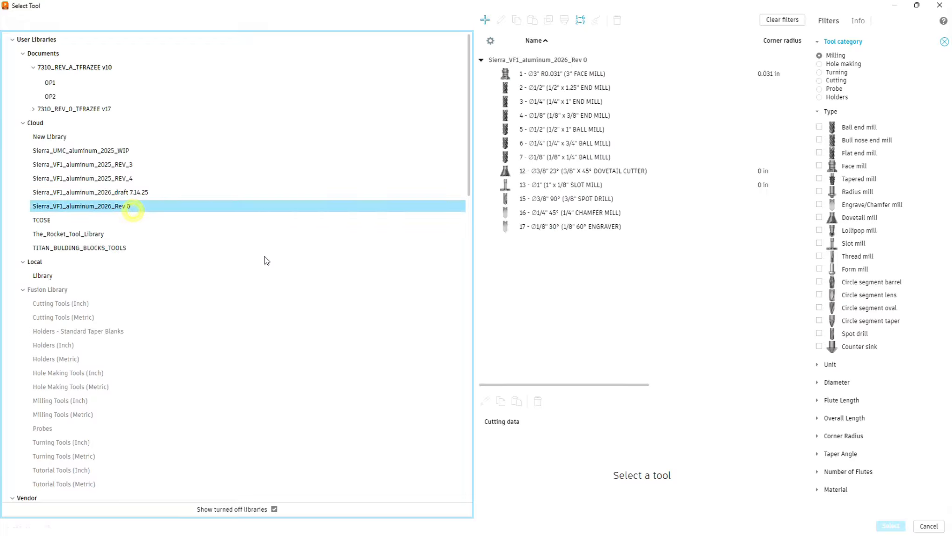
{"action": "left_click", "coordinate": [565, 227]}
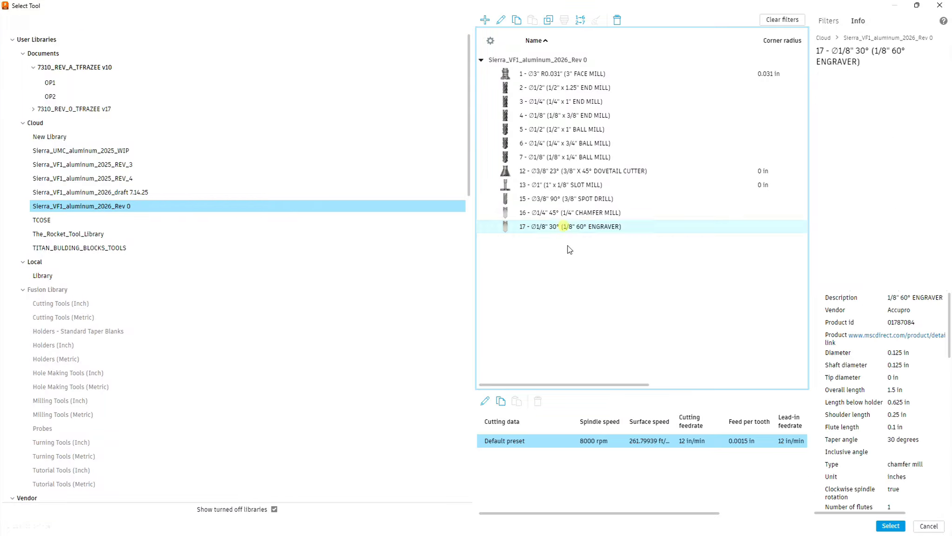
{"action": "left_click", "coordinate": [884, 526]}
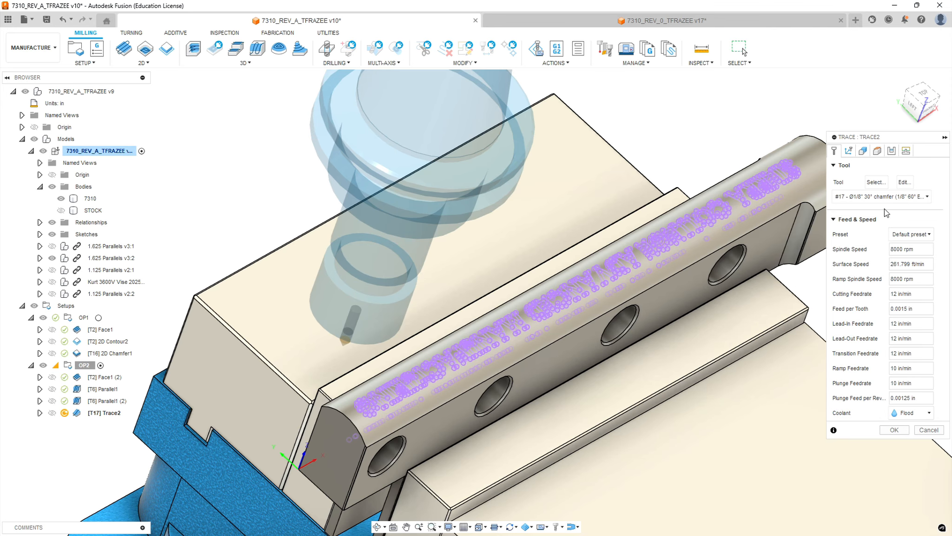
{"action": "left_click", "coordinate": [863, 151]}
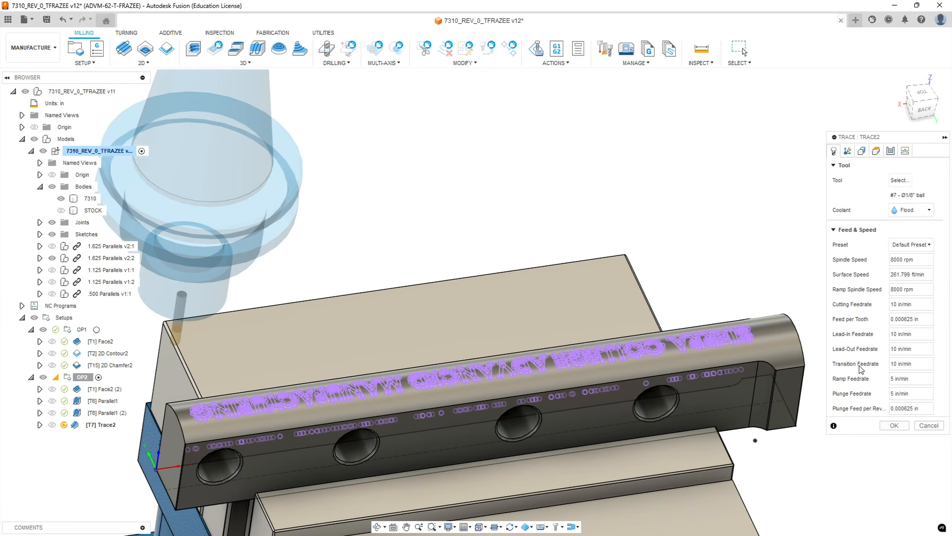
- Select the Sketch12 lettering profiles as the Trace operation's curve geometry and check the letter outlines from above
{"action": "left_click", "coordinate": [861, 151]}
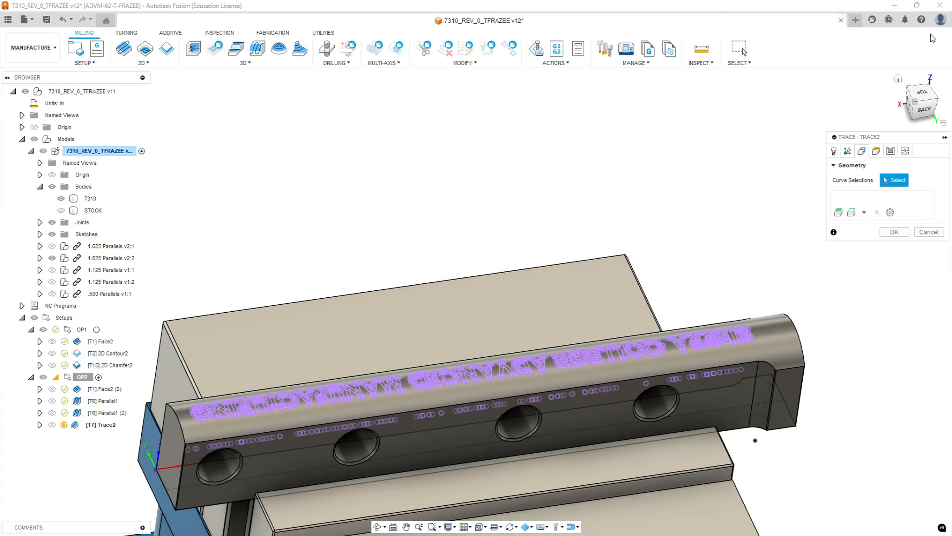
{"action": "left_click", "coordinate": [922, 93]}
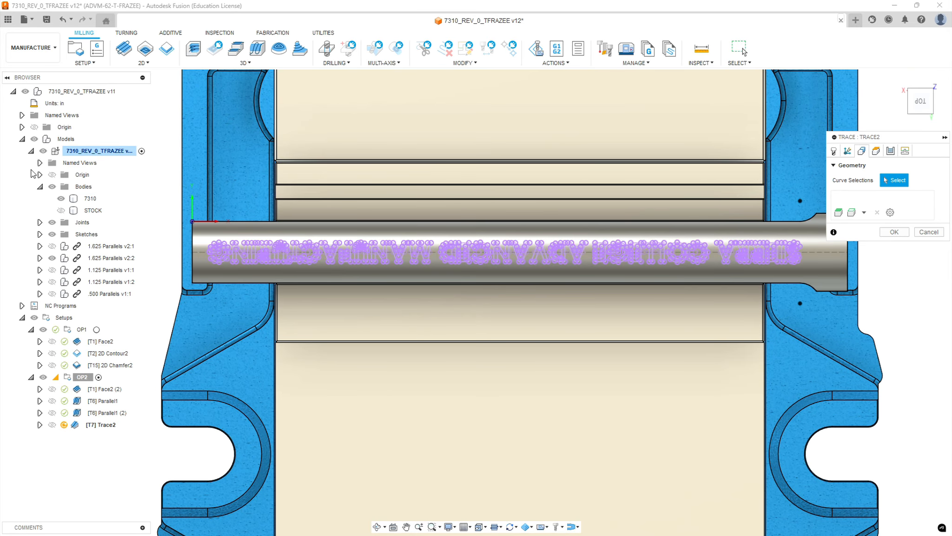
{"action": "left_click", "coordinate": [40, 234]}
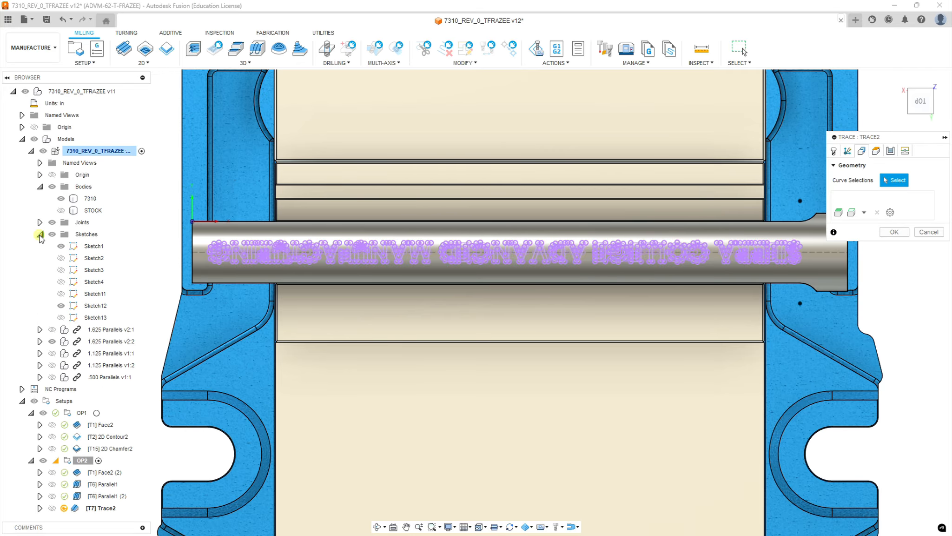
{"action": "left_click", "coordinate": [95, 306]}
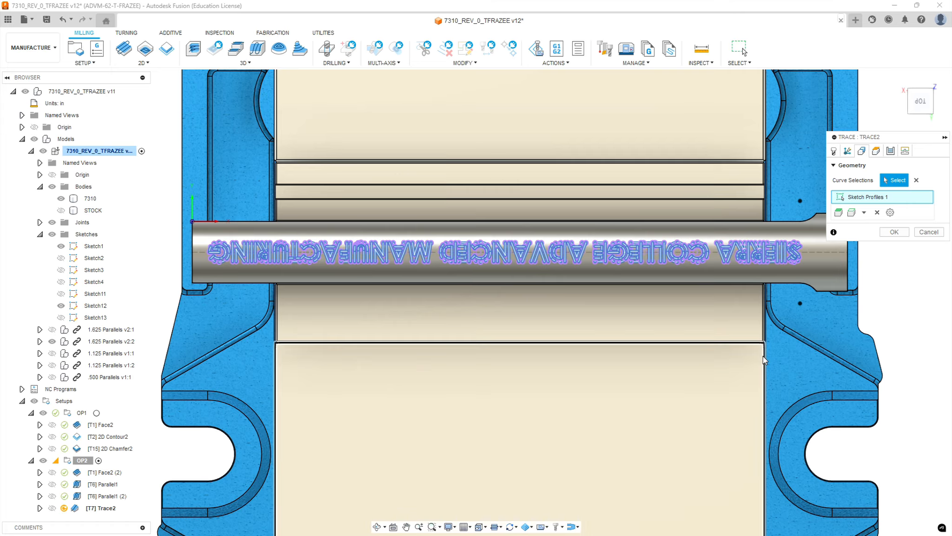
{"action": "scroll", "coordinate": [398, 243], "scroll_direction": "up", "scroll_amount": 8}
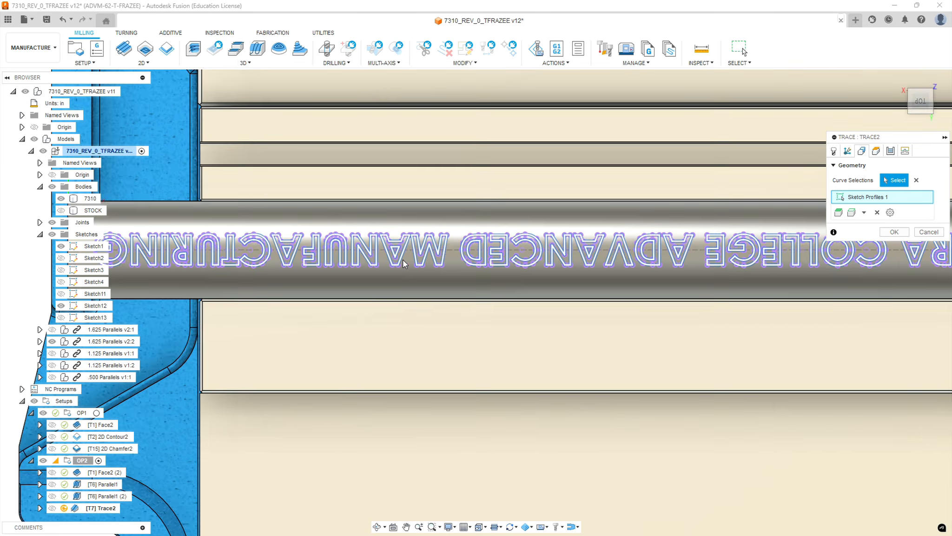
{"action": "scroll", "coordinate": [428, 272], "scroll_direction": "down", "scroll_amount": 10}
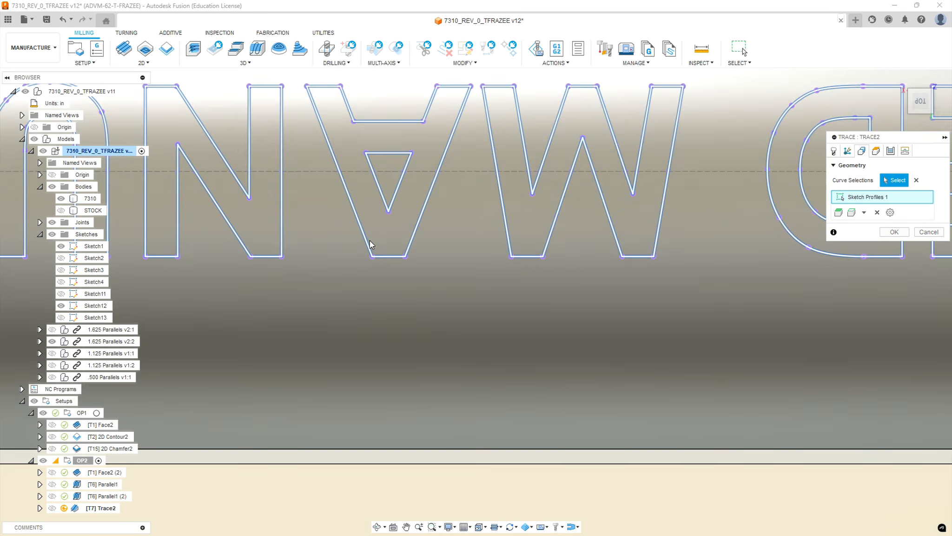
{"action": "scroll", "coordinate": [411, 285], "scroll_direction": "down", "scroll_amount": 5}
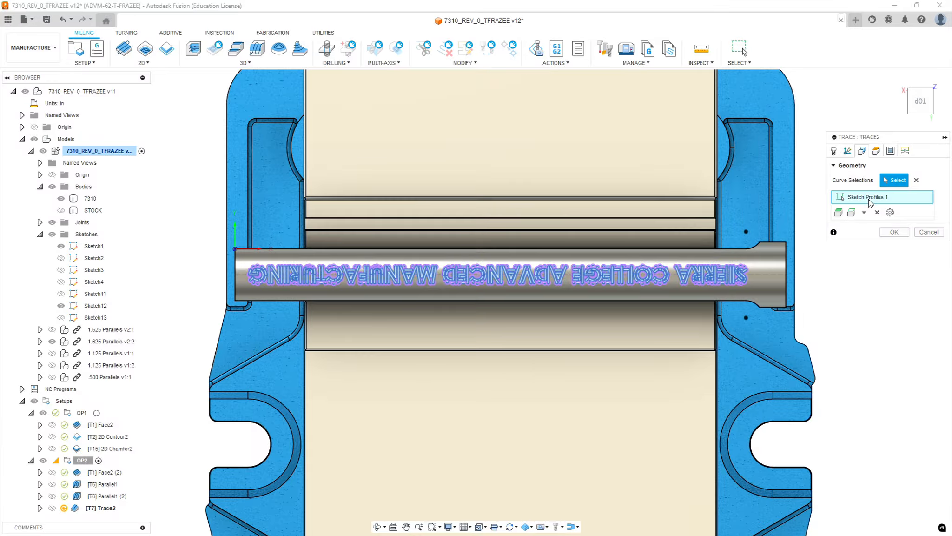
- Review the Trace operation's heights, enable Smoothing for its passes, and accept it to generate the engraving toolpath
{"action": "left_click", "coordinate": [877, 151]}
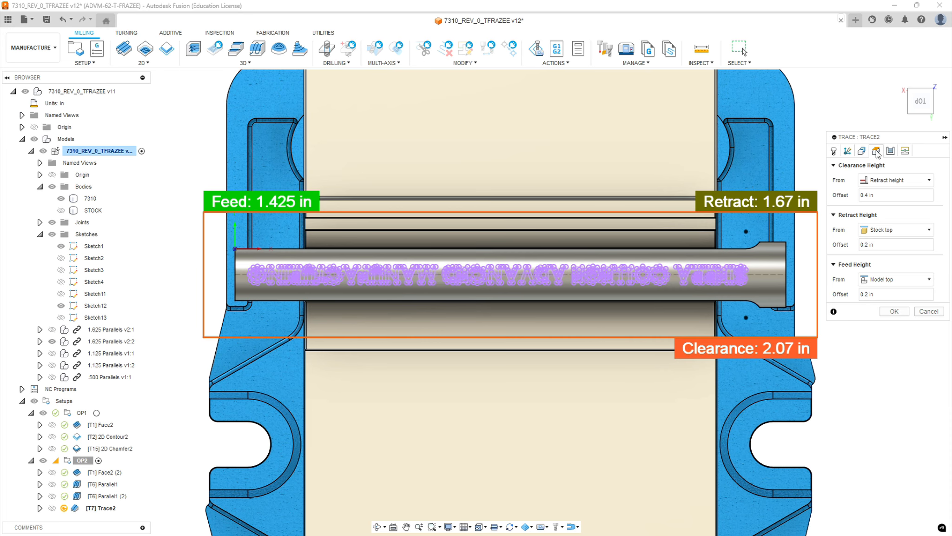
{"action": "left_click", "coordinate": [890, 151]}
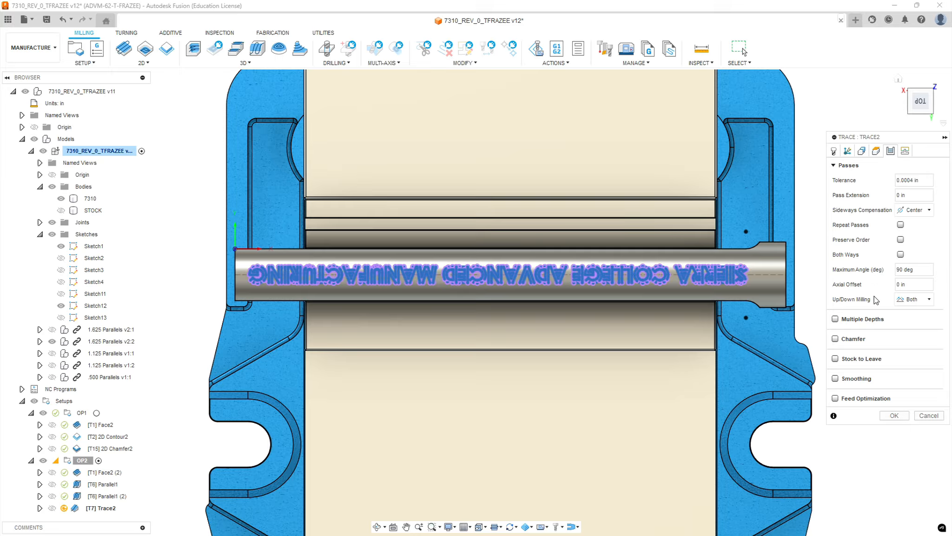
{"action": "left_click", "coordinate": [835, 378]}
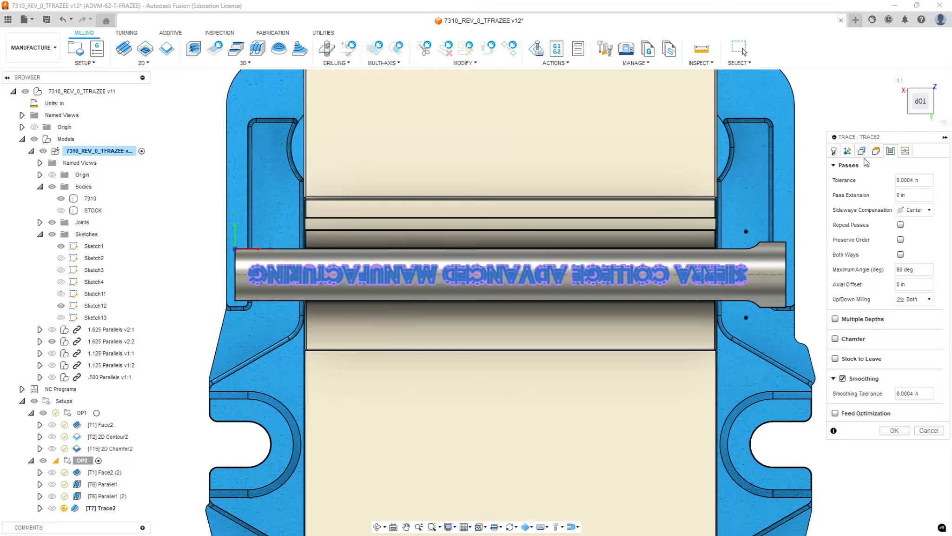
{"action": "left_click", "coordinate": [905, 150]}
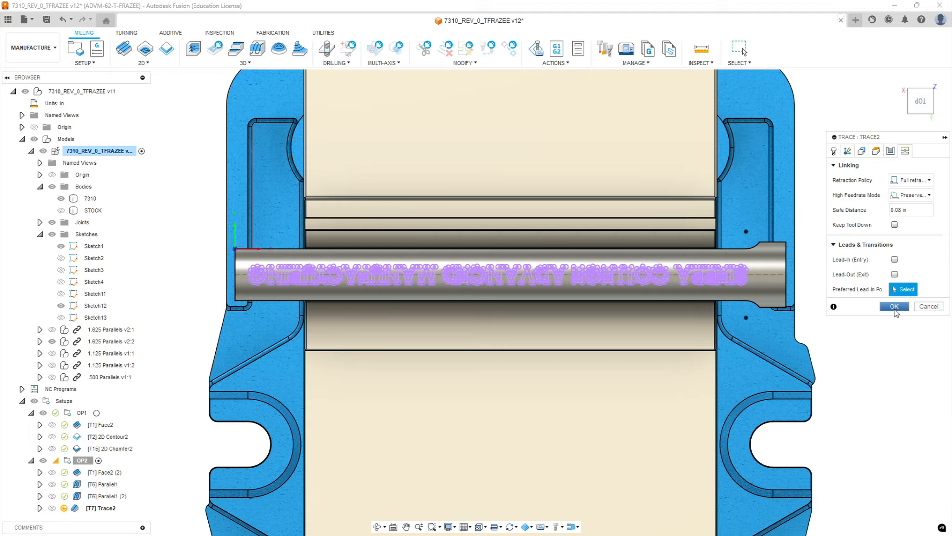
{"action": "left_click", "coordinate": [895, 307]}
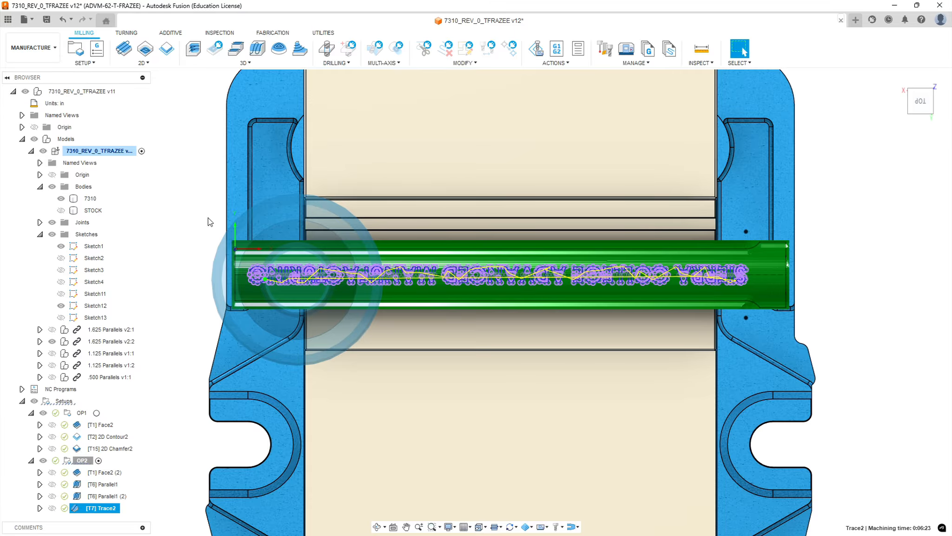
- Inspect the engraving toolpath on the rounded top, and hide the Sketch12 lettering
{"action": "scroll", "coordinate": [259, 277], "scroll_direction": "up", "scroll_amount": 5}
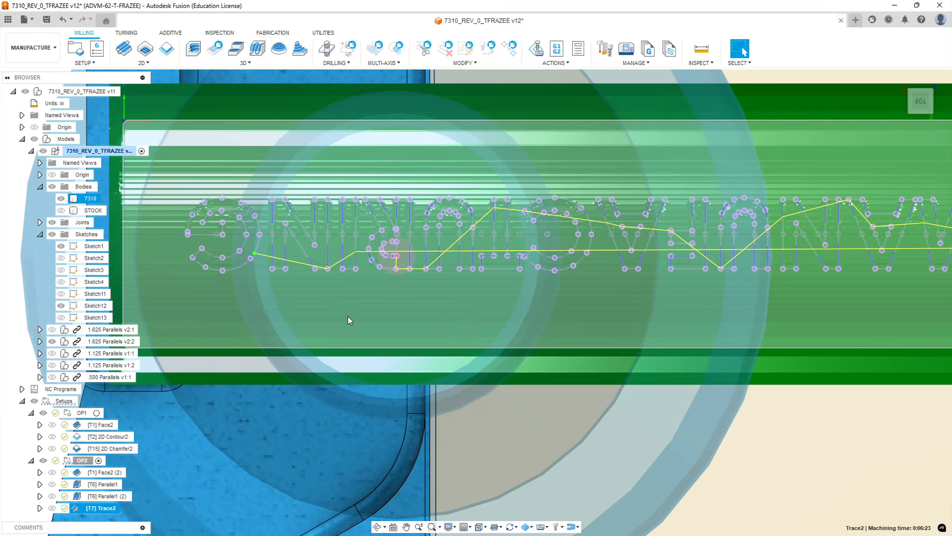
{"action": "middle_click_drag", "start_coordinate": [393, 327], "coordinate": [412, 273], "text": "shift"}
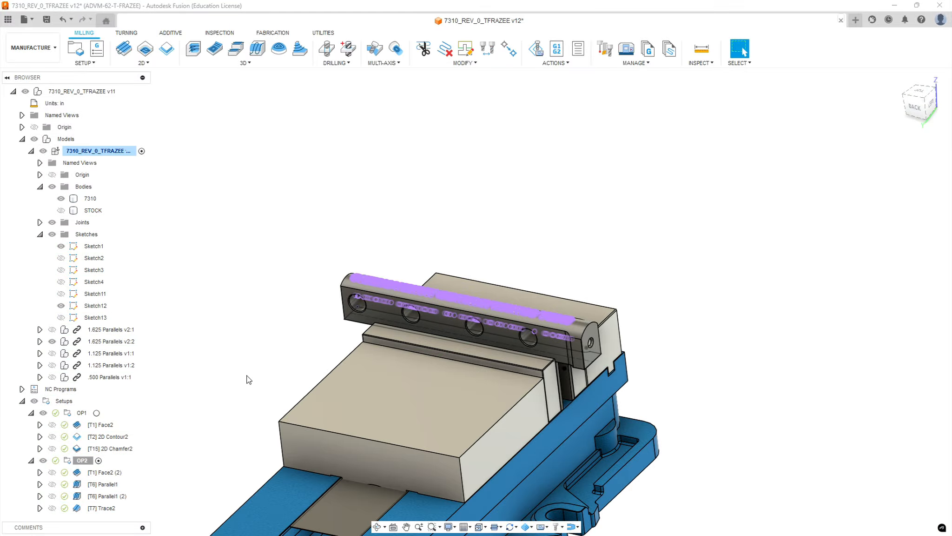
{"action": "middle_click_drag", "start_coordinate": [249, 380], "coordinate": [276, 389], "text": "shift"}
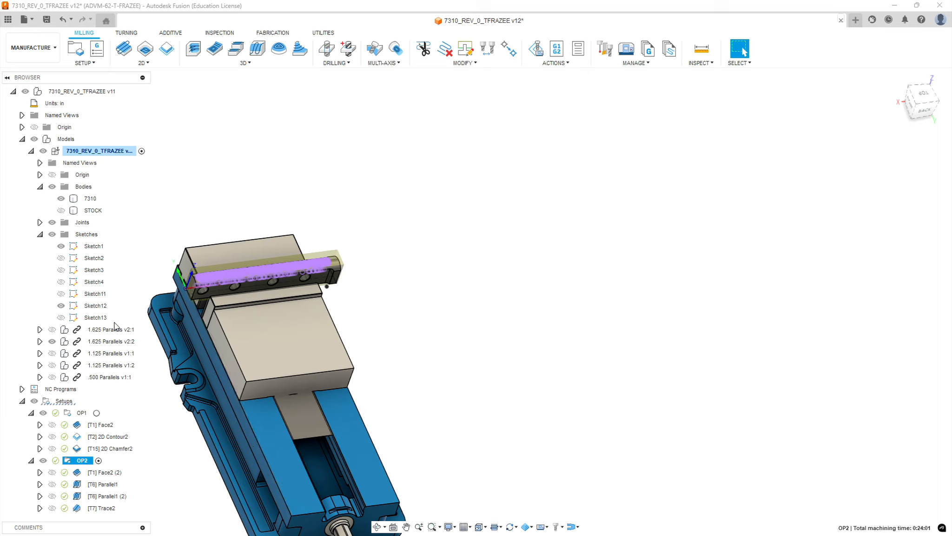
{"action": "left_click", "coordinate": [64, 247]}
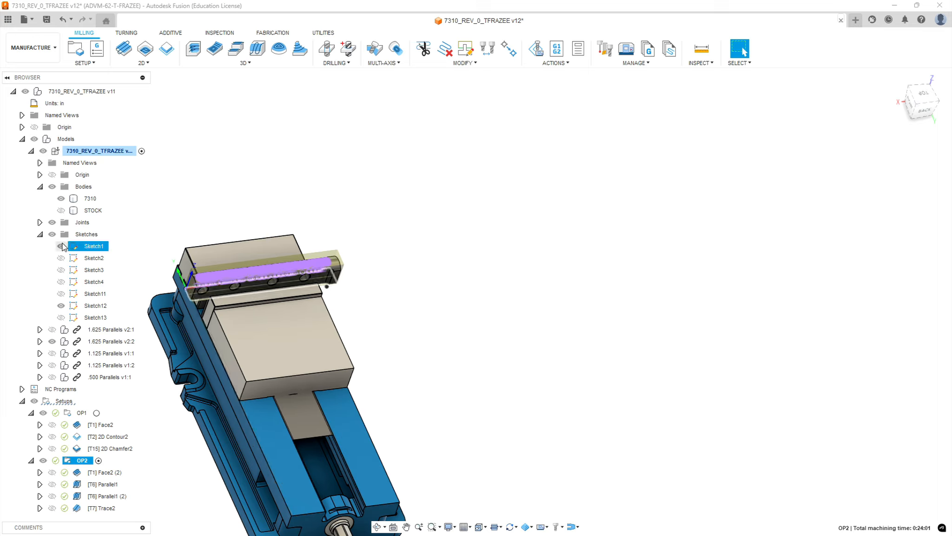
{"action": "left_click", "coordinate": [62, 306]}
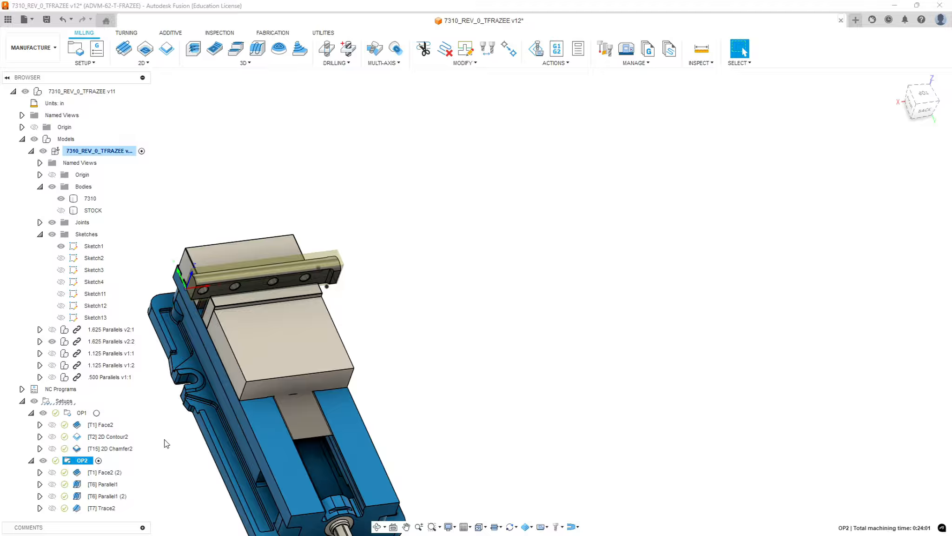
- Swap the visible parallel in the vise by hiding 1.625 Parallels v2:2 and showing 1.125 Parallels v1:1
{"action": "middle_click_drag", "start_coordinate": [168, 447], "coordinate": [168, 419], "text": "shift"}
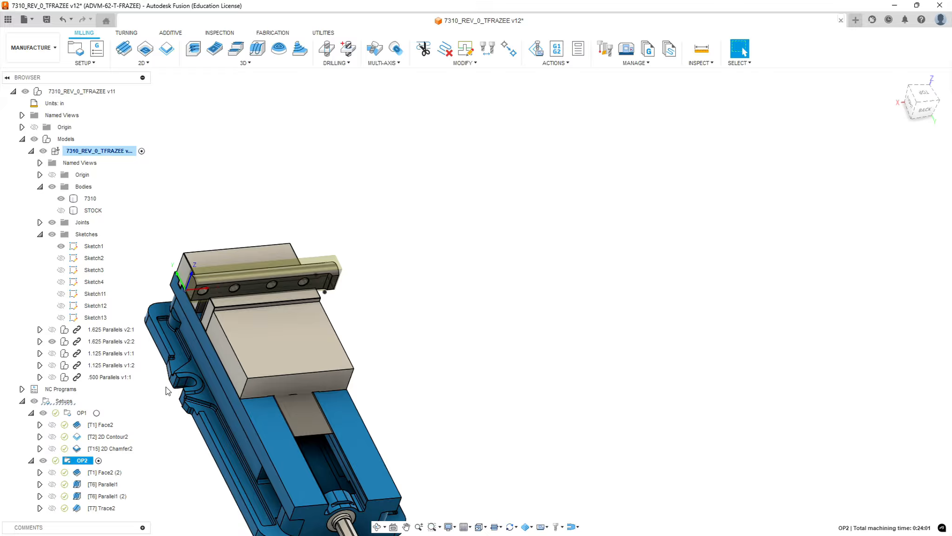
{"action": "left_click", "coordinate": [52, 341]}
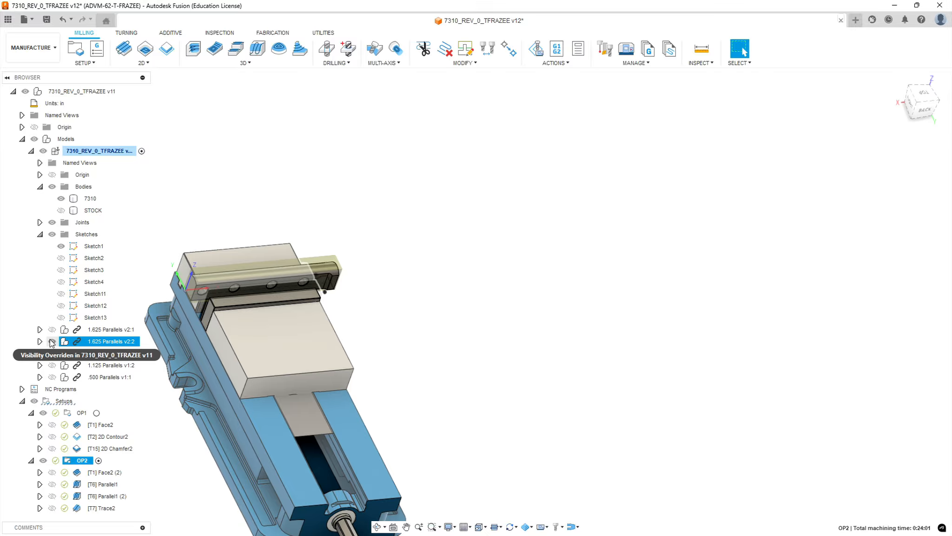
{"action": "left_click", "coordinate": [51, 342]}
{"action": "left_click", "coordinate": [53, 353]}
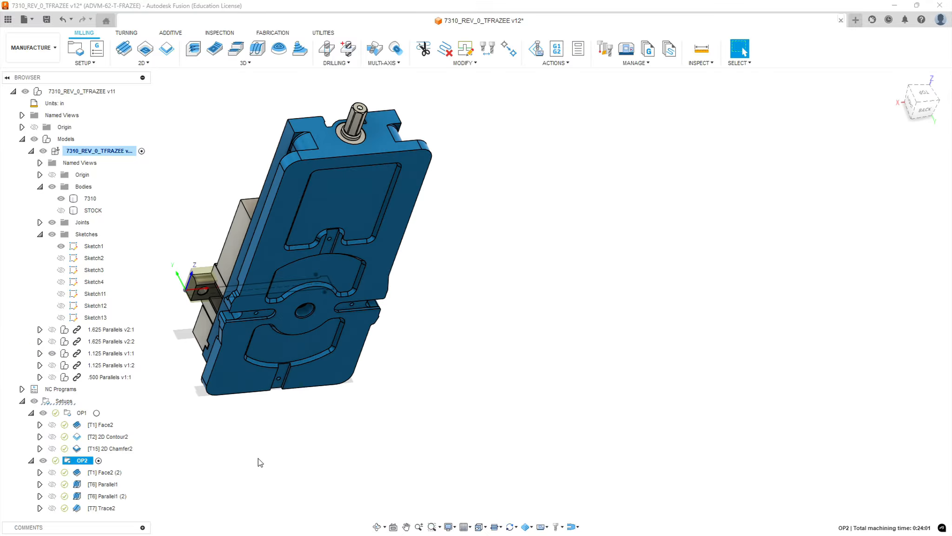
- Examine how the part sits between the vise jaws on the 1.125 parallels, with its row of holes facing up
{"action": "middle_click_drag", "start_coordinate": [451, 153], "coordinate": [488, 215], "text": "shift"}
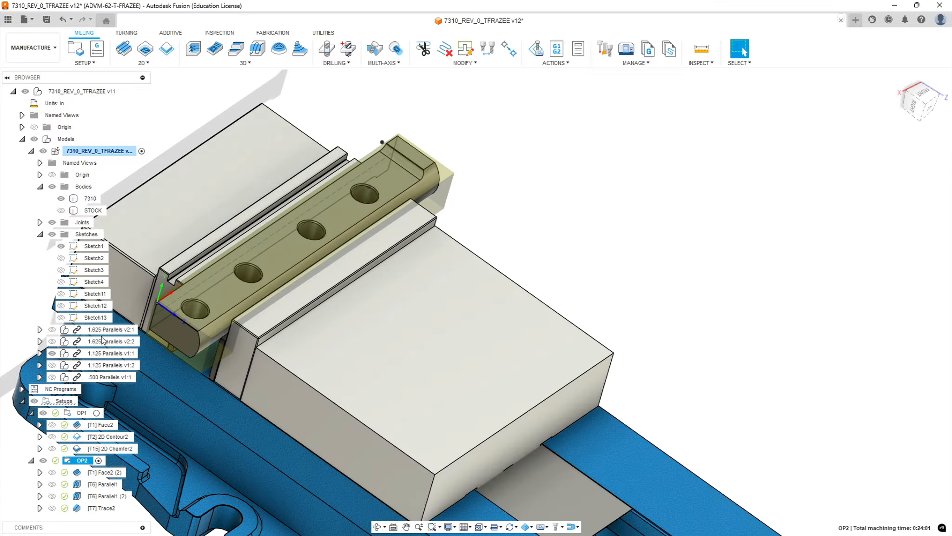
{"action": "scroll", "coordinate": [272, 318], "scroll_direction": "down", "scroll_amount": 10}
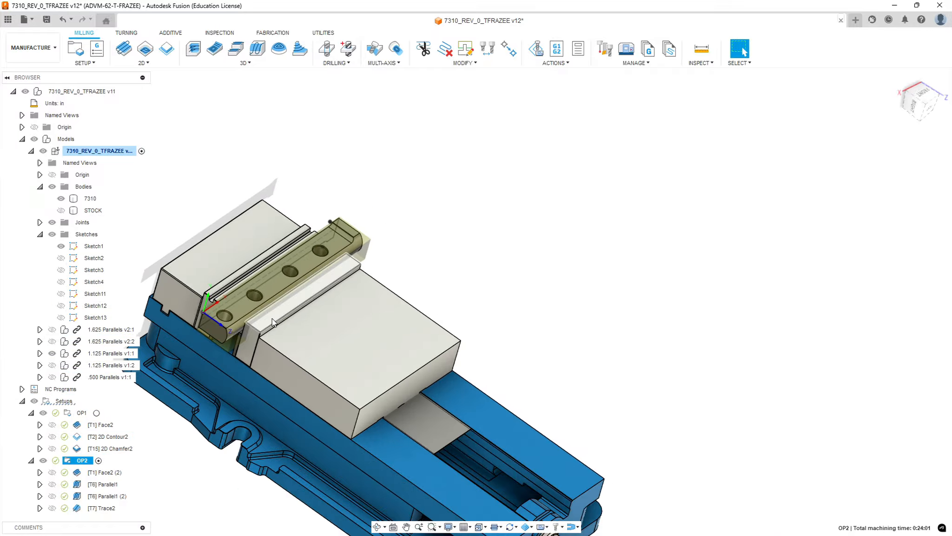
{"action": "scroll", "coordinate": [220, 316], "scroll_direction": "up", "scroll_amount": 8}
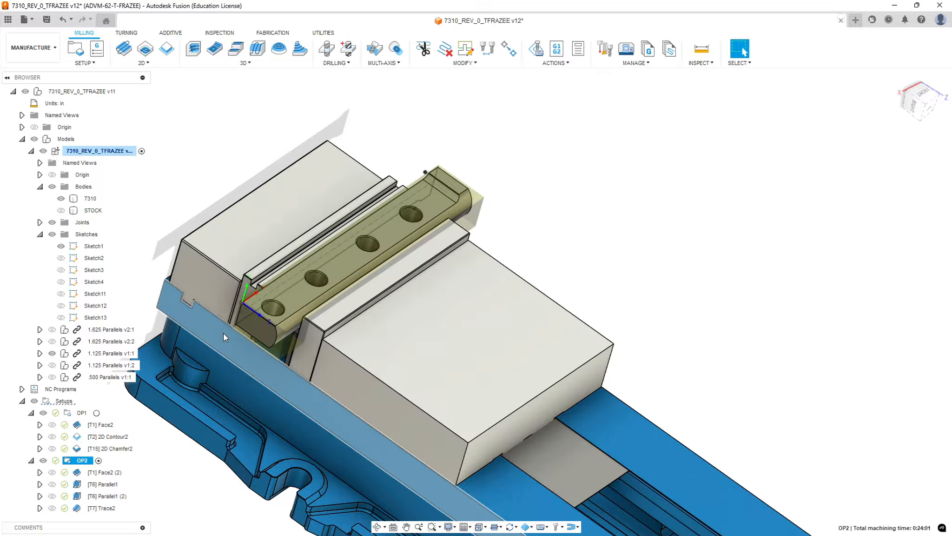
{"action": "mouse_move", "coordinate": [376, 424]}
{"action": "middle_mouse_down", "text": "shift"}
{"action": "mouse_move", "coordinate": [372, 409]}
{"action": "mouse_move", "coordinate": [405, 396]}
{"action": "mouse_move", "coordinate": [378, 423]}
{"action": "middle_mouse_up", "text": "shift"}
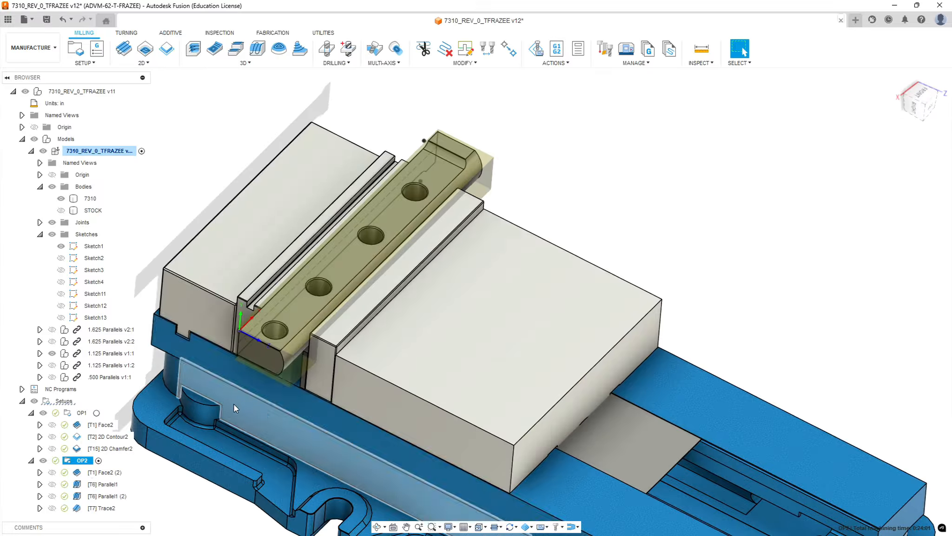
{"action": "scroll", "coordinate": [234, 386], "scroll_direction": "down", "scroll_amount": 5}
{"action": "scroll", "coordinate": [149, 299], "scroll_direction": "up", "scroll_amount": 2}
{"action": "scroll", "coordinate": [149, 299], "scroll_direction": "up", "scroll_amount": 3}
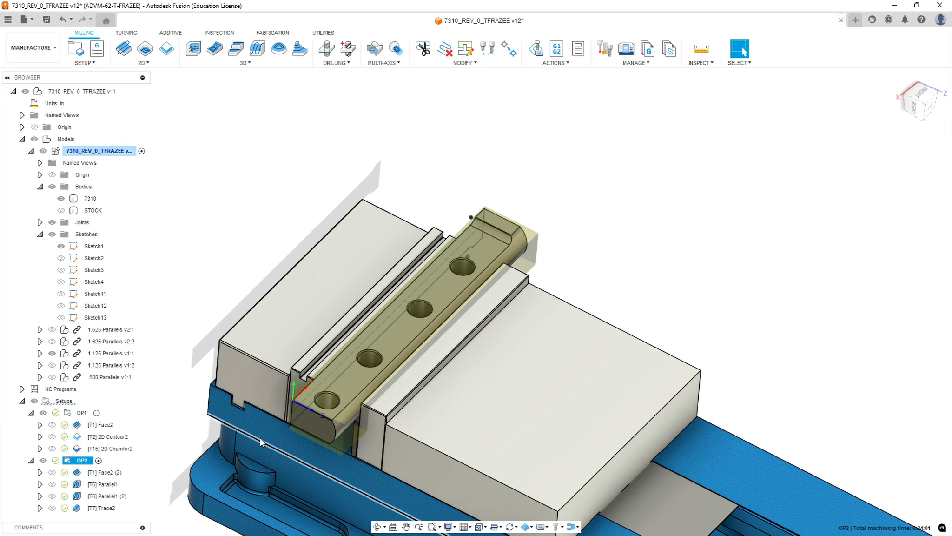
{"action": "scroll", "coordinate": [260, 438], "scroll_direction": "down", "scroll_amount": 4}
{"action": "scroll", "coordinate": [372, 484], "scroll_direction": "up", "scroll_amount": 3}
{"action": "scroll", "coordinate": [290, 414], "scroll_direction": "up", "scroll_amount": 3}
{"action": "mouse_move", "coordinate": [290, 414]}
{"action": "middle_mouse_down", "text": "shift"}
{"action": "mouse_move", "coordinate": [301, 388]}
{"action": "mouse_move", "coordinate": [314, 399]}
{"action": "mouse_move", "coordinate": [292, 411]}
{"action": "middle_mouse_up", "text": "shift"}
{"action": "scroll", "coordinate": [269, 438], "scroll_direction": "down", "scroll_amount": 4}
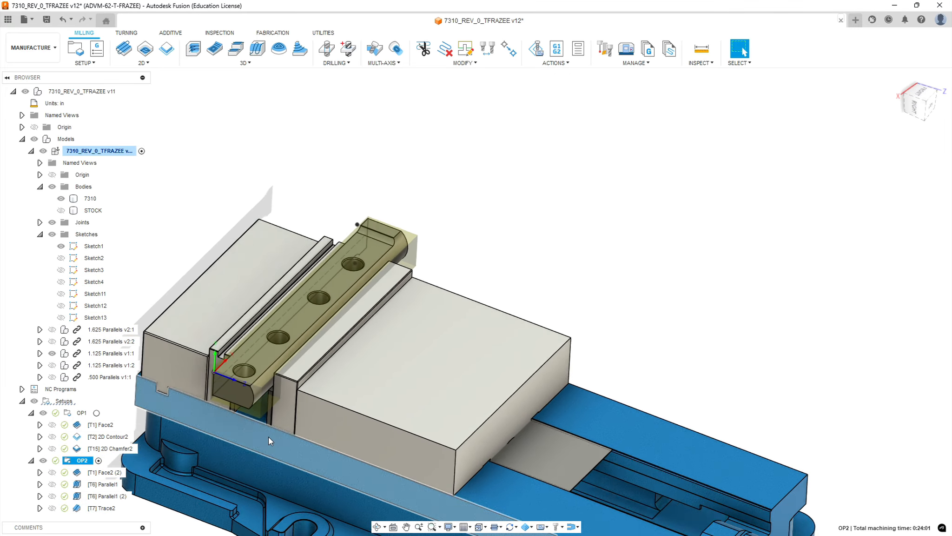
{"action": "scroll", "coordinate": [156, 414], "scroll_direction": "up", "scroll_amount": 2}
{"action": "scroll", "coordinate": [156, 414], "scroll_direction": "up", "scroll_amount": 2}
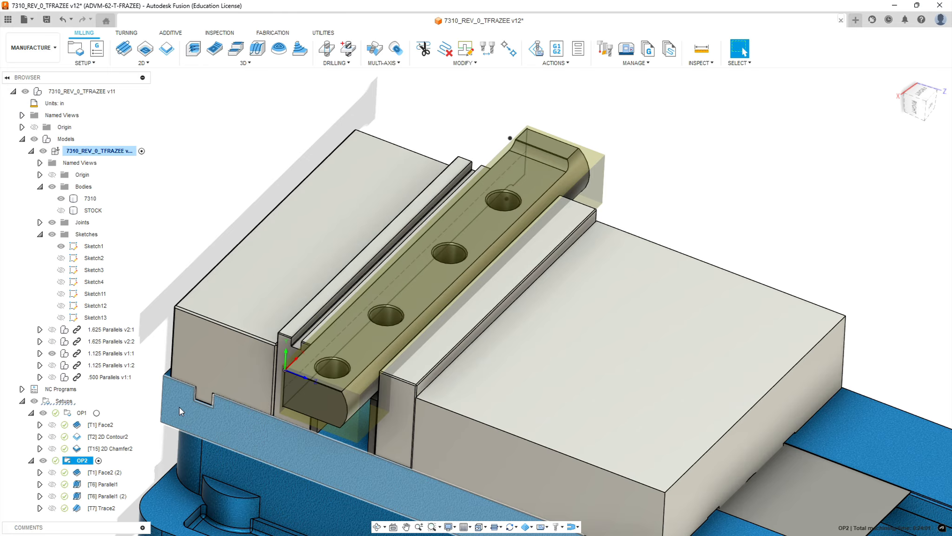
{"action": "middle_click_drag", "start_coordinate": [451, 389], "coordinate": [481, 360], "text": "shift"}
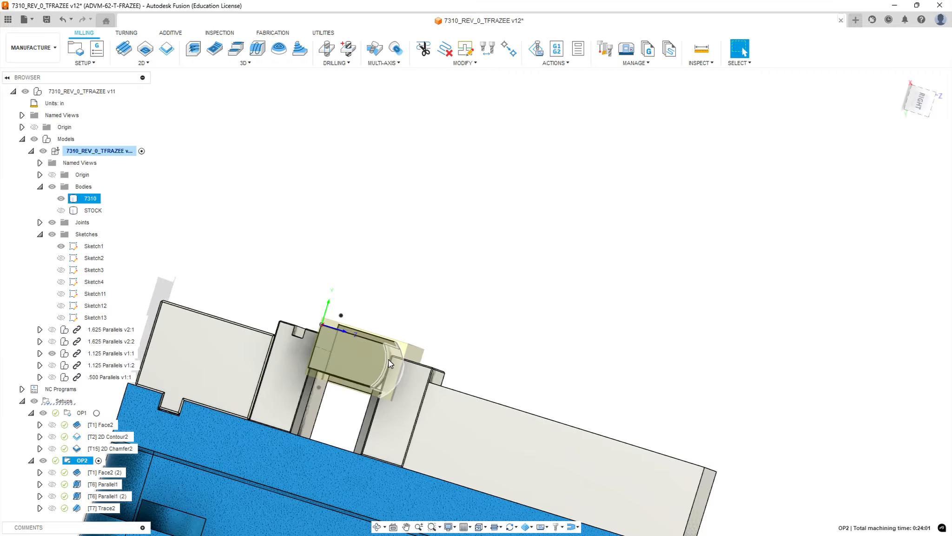
{"action": "middle_click_drag", "start_coordinate": [480, 327], "coordinate": [438, 337], "text": "shift"}
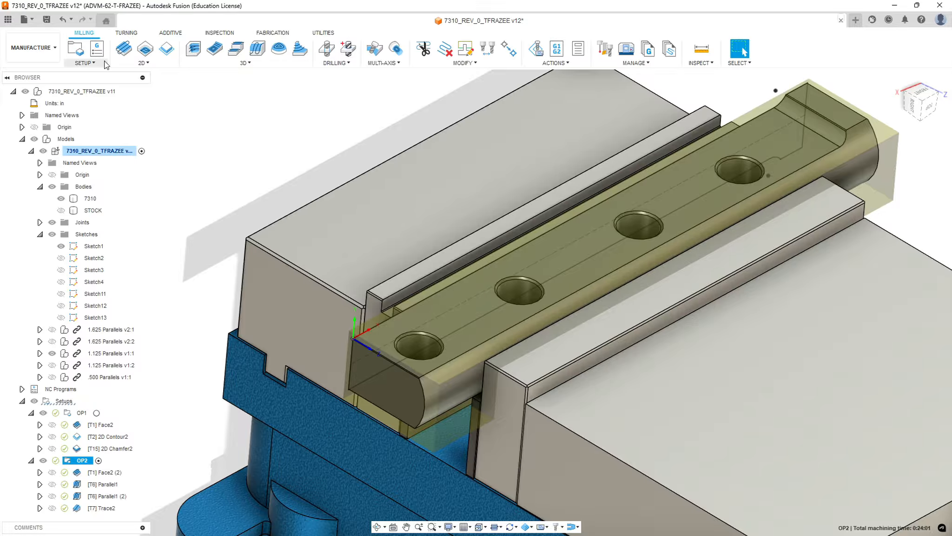
- Start a new milling setup and set its stock mode to From solid, using the 7310 body
{"action": "left_click", "coordinate": [100, 64]}
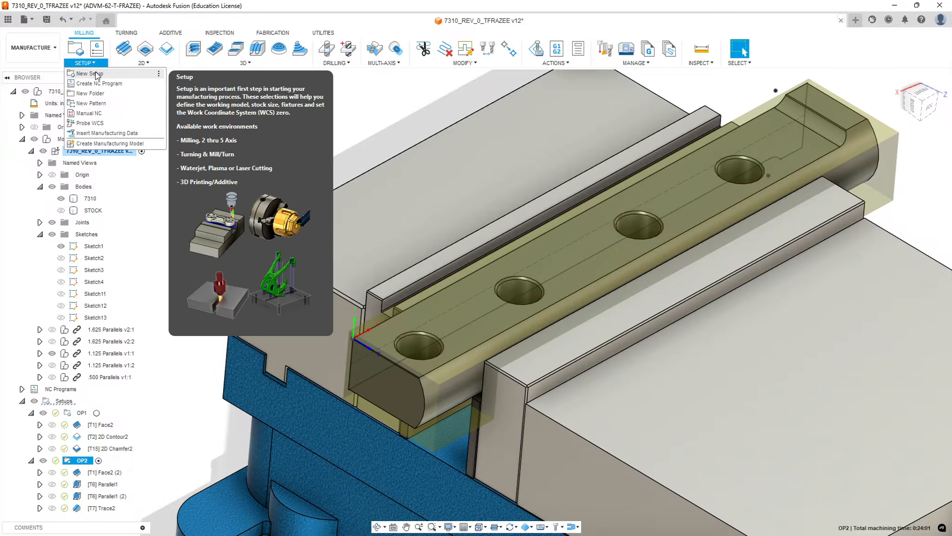
{"action": "left_click", "coordinate": [90, 74]}
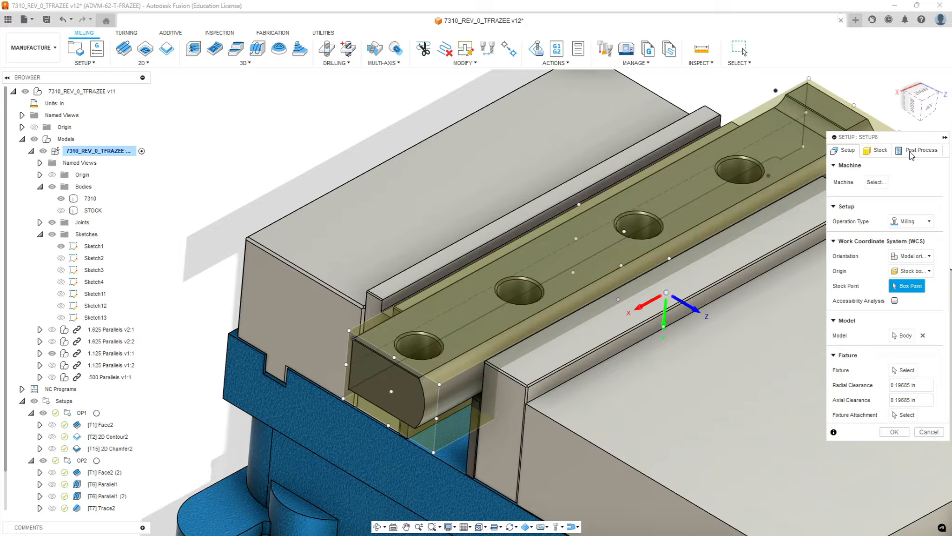
{"action": "left_click", "coordinate": [875, 150]}
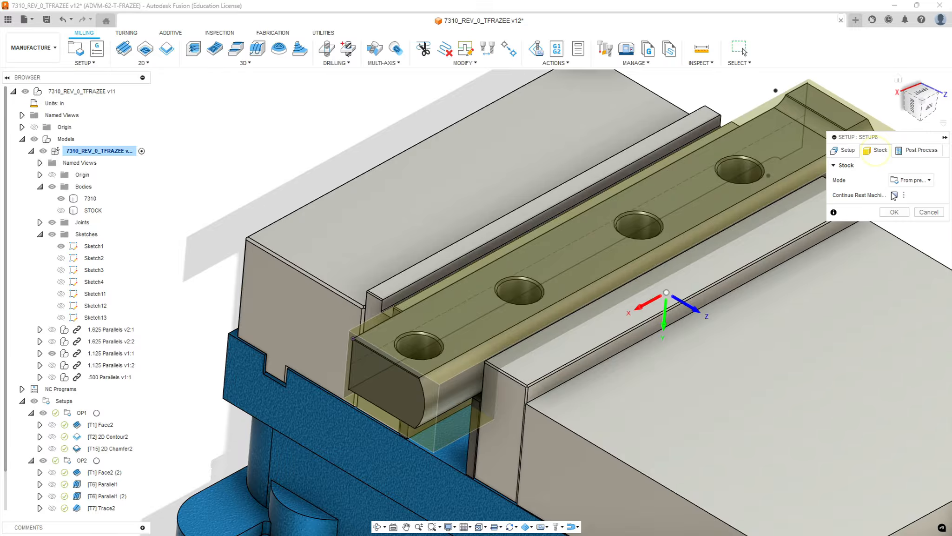
{"action": "left_click", "coordinate": [930, 181]}
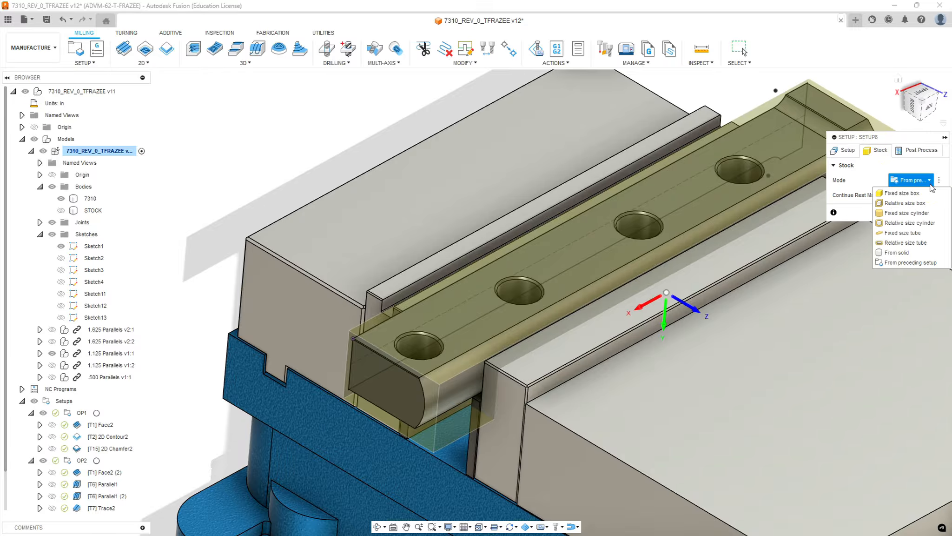
{"action": "left_click", "coordinate": [906, 251]}
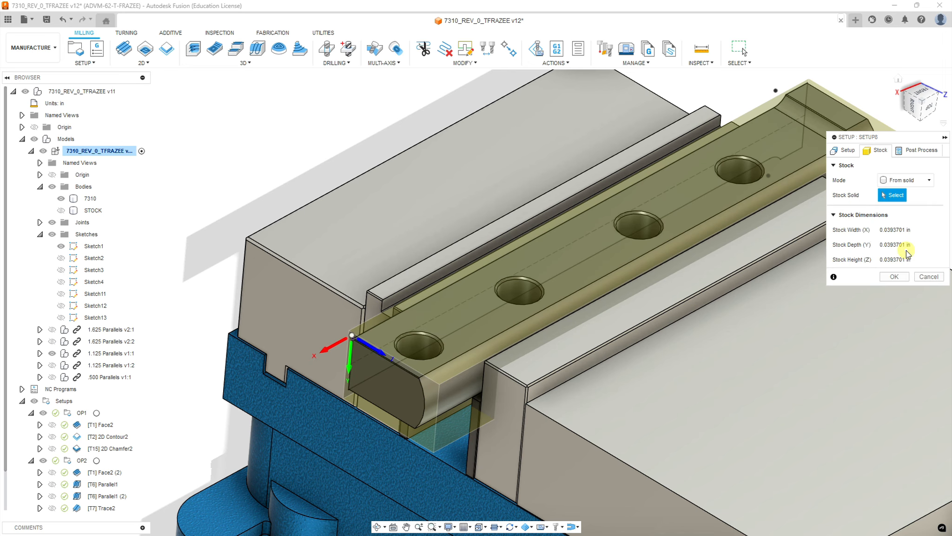
{"action": "left_click", "coordinate": [90, 198]}
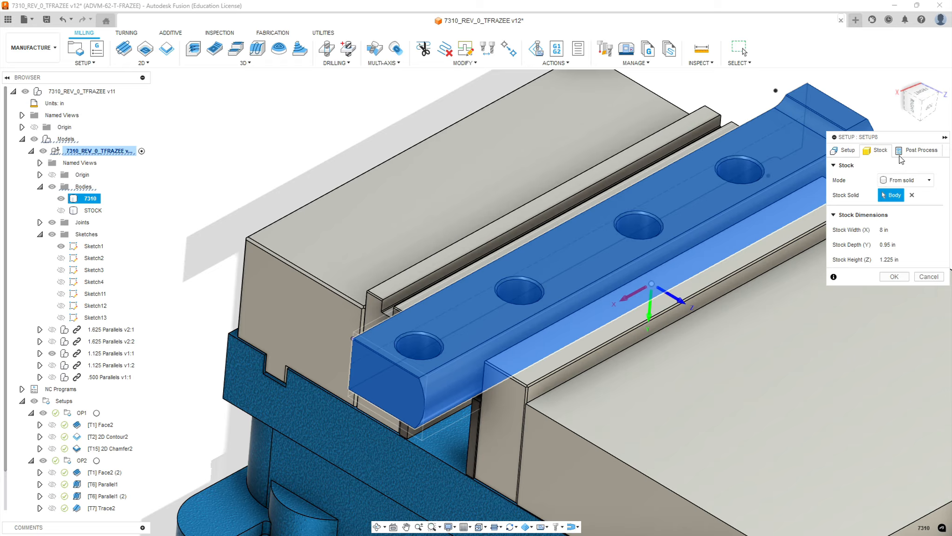
- Orient the setup by Z axis/plane & X axis, using the face with the holes for Z and its long edge for X
{"action": "left_click", "coordinate": [845, 153]}
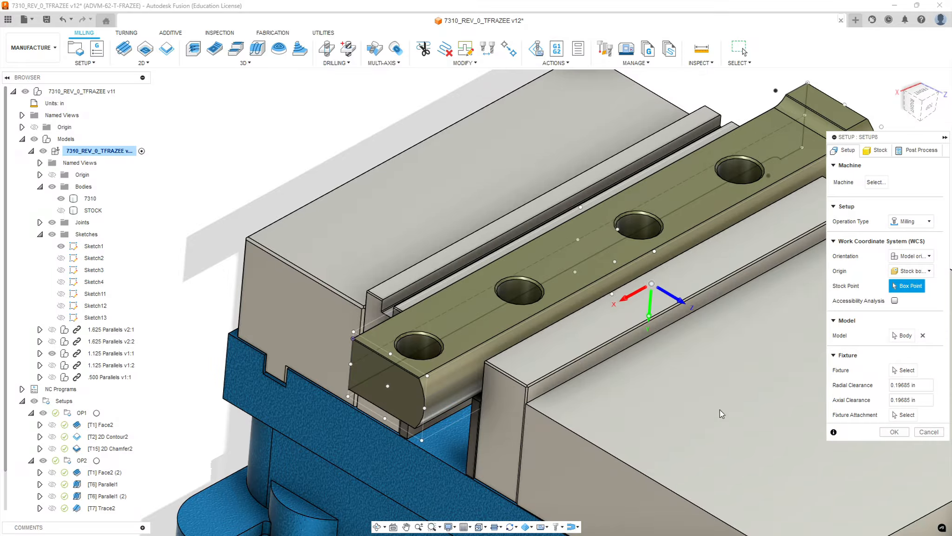
{"action": "scroll", "coordinate": [721, 414], "scroll_direction": "up", "scroll_amount": 3}
{"action": "left_click", "coordinate": [905, 257]}
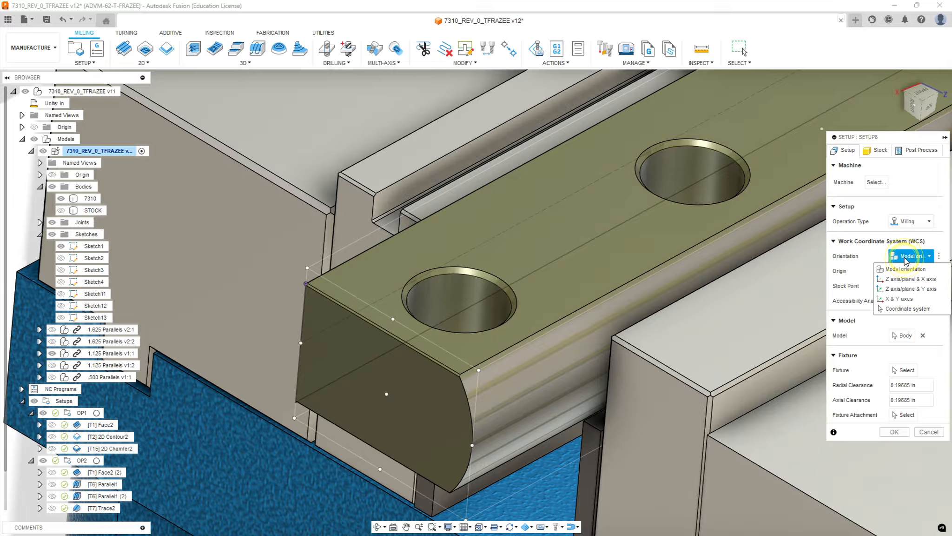
{"action": "scroll", "coordinate": [657, 280], "scroll_direction": "down", "scroll_amount": 5}
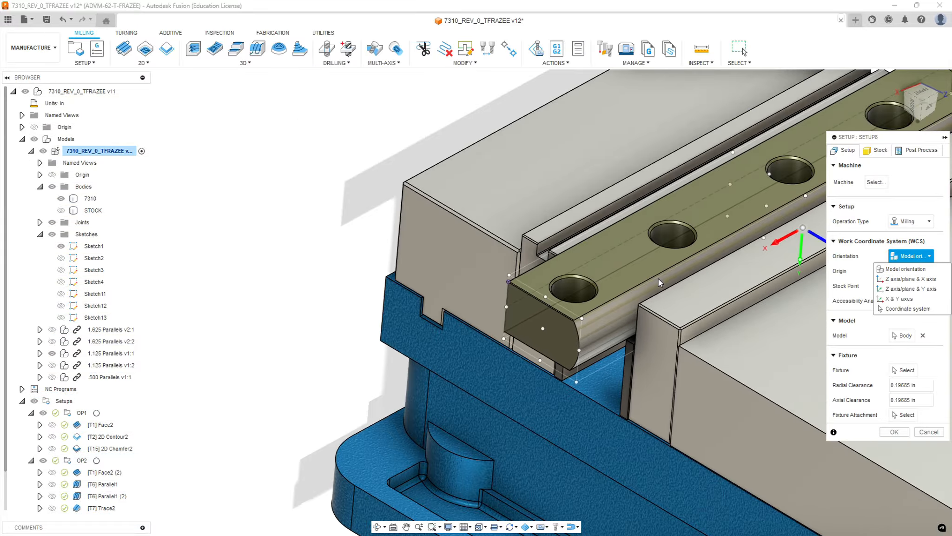
{"action": "scroll", "coordinate": [658, 278], "scroll_direction": "down", "scroll_amount": 2}
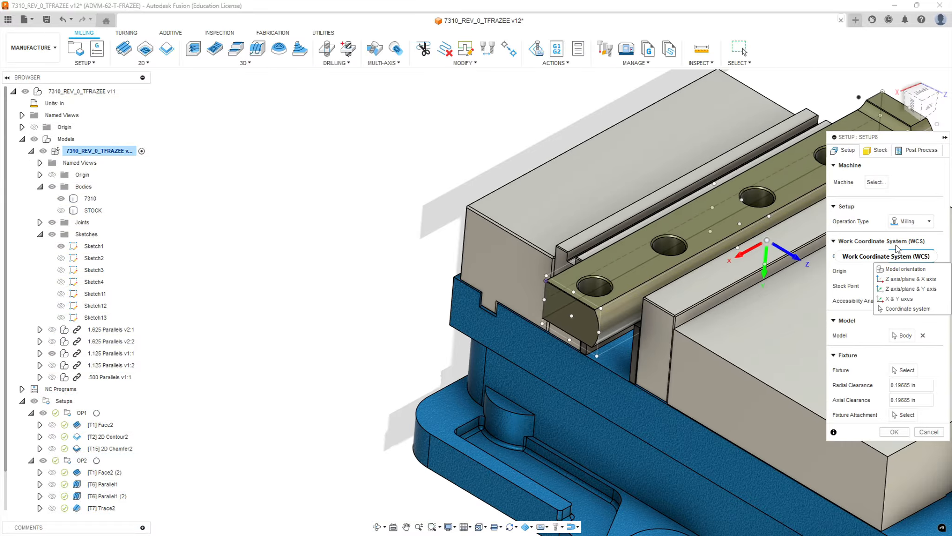
{"action": "left_click", "coordinate": [908, 279]}
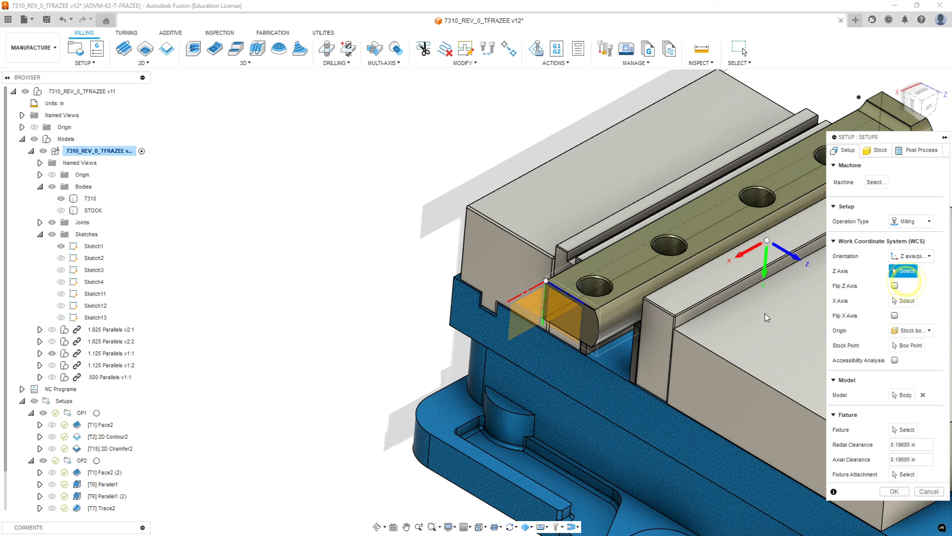
{"action": "left_click", "coordinate": [709, 216]}
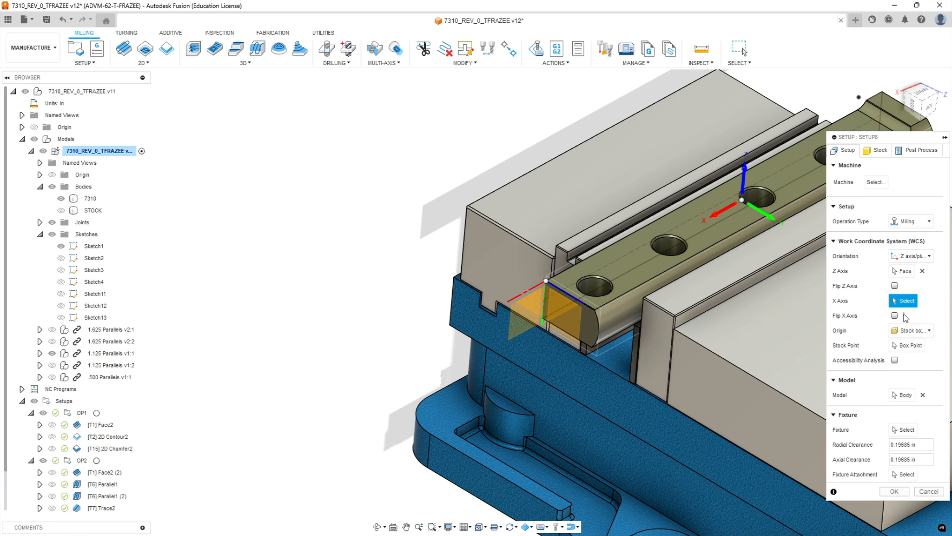
{"action": "left_click", "coordinate": [741, 230]}
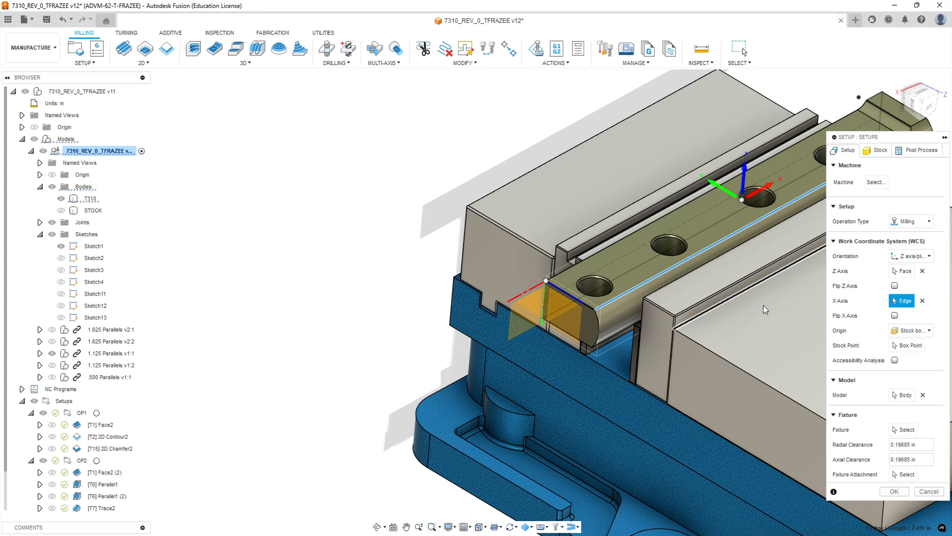
- Set the WCS origin to a selected point, using the sketch point at the part's lower back corner against the fixed jaw
{"action": "left_click", "coordinate": [930, 330]}
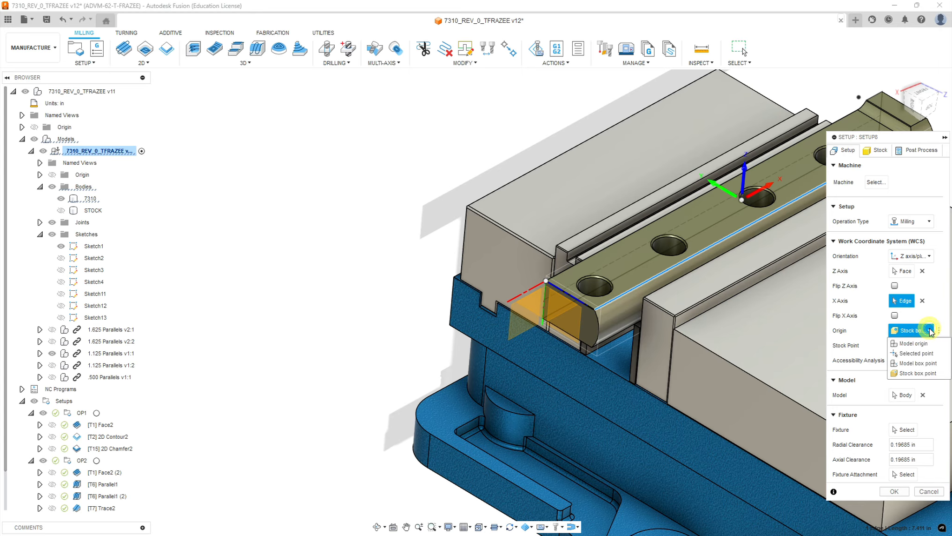
{"action": "left_click", "coordinate": [914, 353]}
{"action": "scroll", "coordinate": [554, 315], "scroll_direction": "up", "scroll_amount": 2}
{"action": "scroll", "coordinate": [549, 313], "scroll_direction": "up", "scroll_amount": 6}
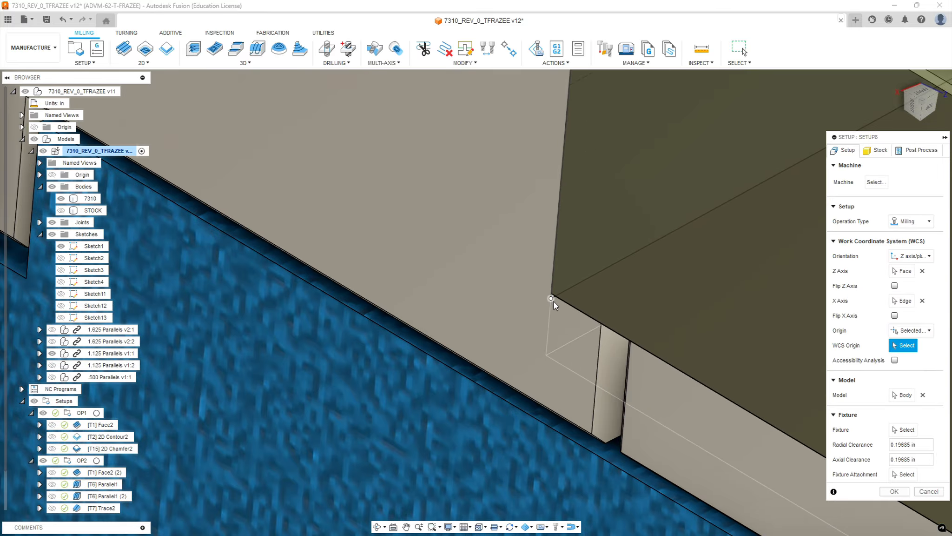
{"action": "left_click", "coordinate": [551, 300]}
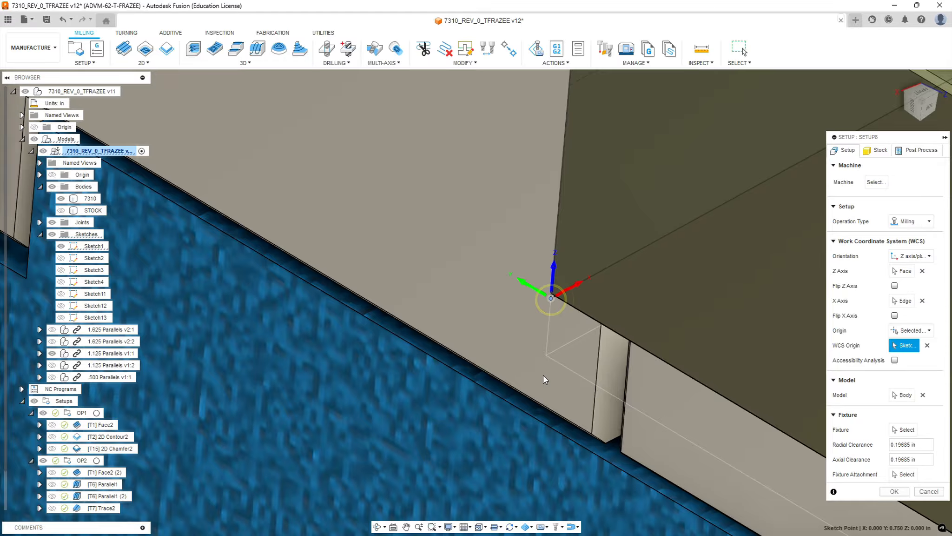
{"action": "scroll", "coordinate": [542, 378], "scroll_direction": "down", "scroll_amount": 2}
{"action": "scroll", "coordinate": [542, 380], "scroll_direction": "down", "scroll_amount": 6}
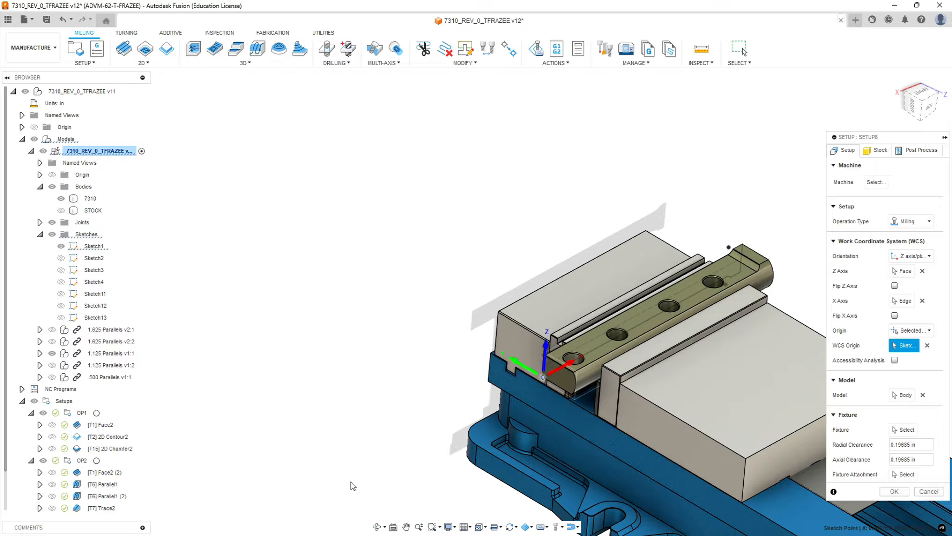
{"action": "scroll", "coordinate": [545, 415], "scroll_direction": "down", "scroll_amount": 2}
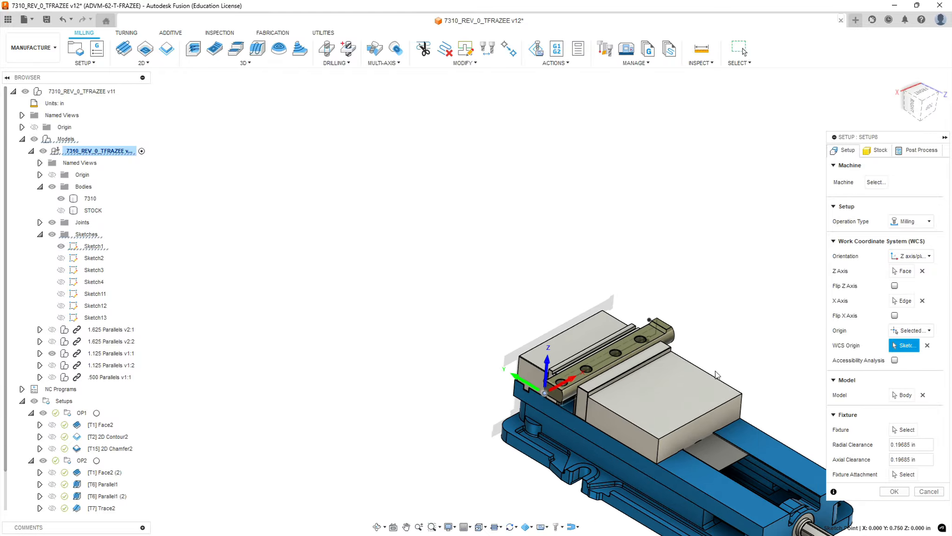
{"action": "scroll", "coordinate": [587, 371], "scroll_direction": "up", "scroll_amount": 4}
{"action": "mouse_move", "coordinate": [637, 409]}
{"action": "middle_mouse_down", "text": "shift"}
{"action": "mouse_move", "coordinate": [635, 381]}
{"action": "mouse_move", "coordinate": [652, 413]}
{"action": "middle_mouse_up", "text": "shift"}
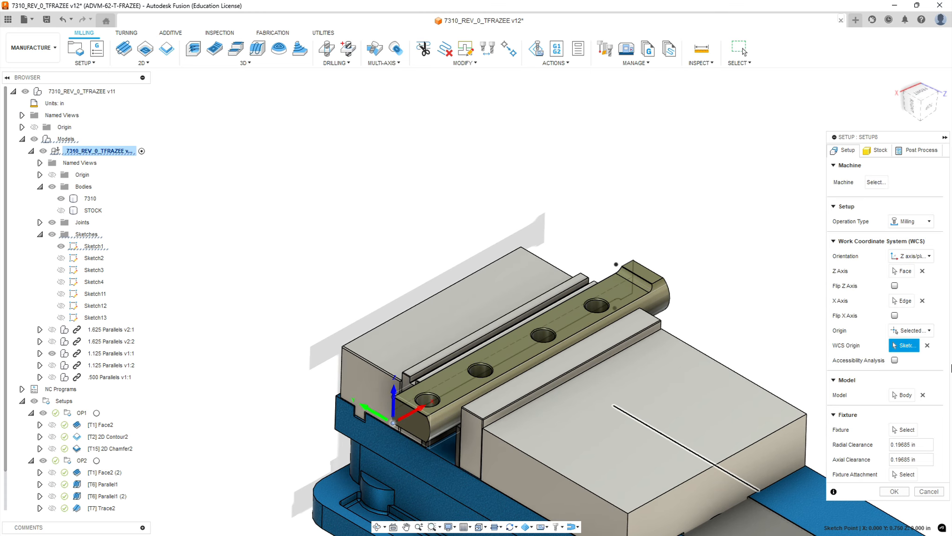
- Set the setup's program number to 73103, add a program comment, and accept the setup
{"action": "left_click", "coordinate": [880, 151]}
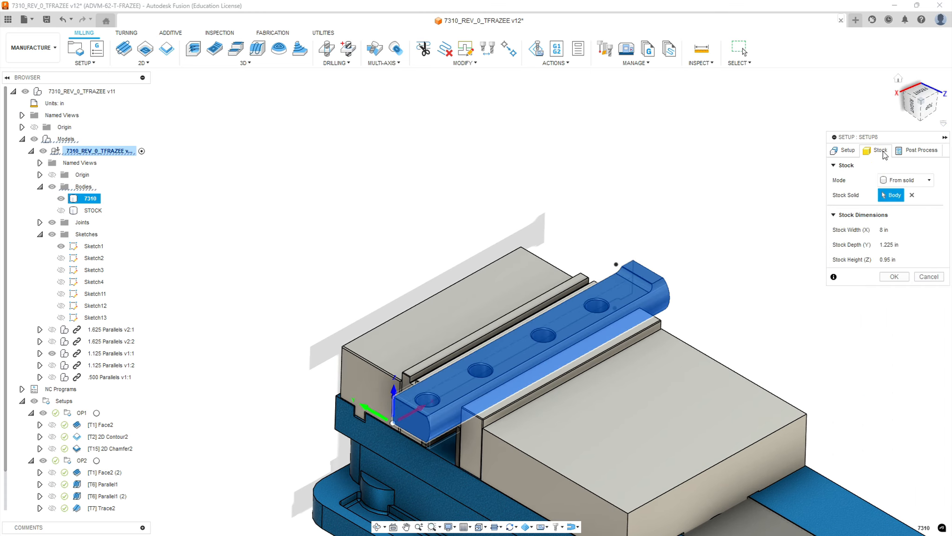
{"action": "left_click", "coordinate": [932, 150]}
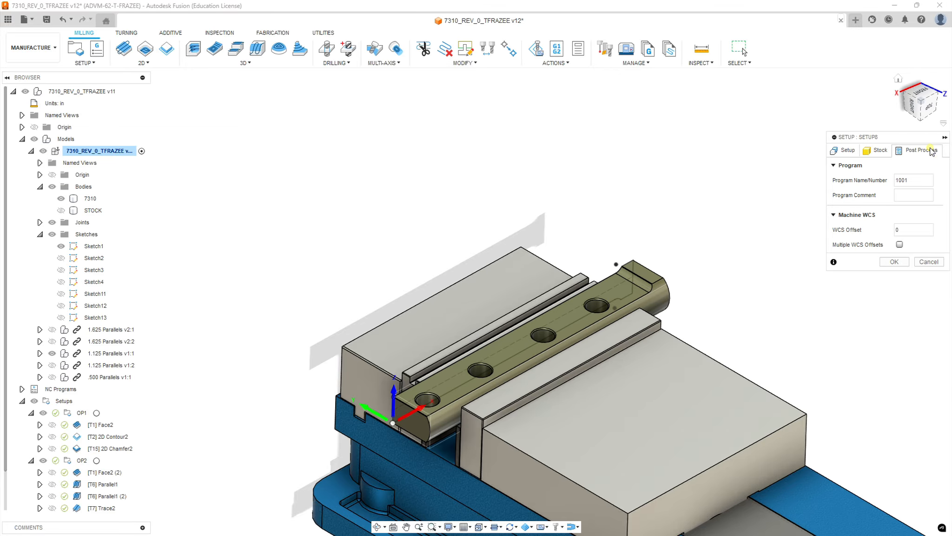
{"action": "left_click", "coordinate": [917, 180]}
{"action": "type", "text": "7310"}
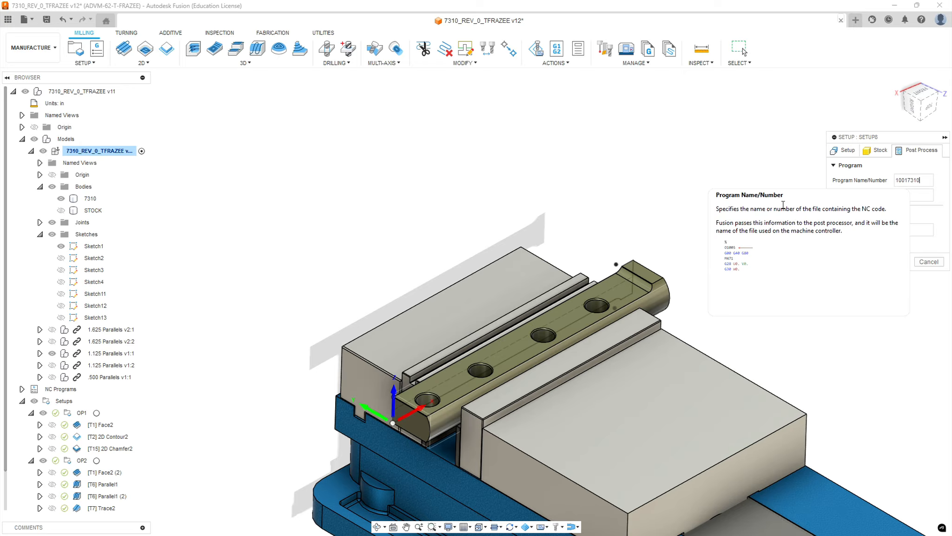
{"action": "key", "text": "ctrl+a"}
{"action": "key", "text": "BackSpace"}
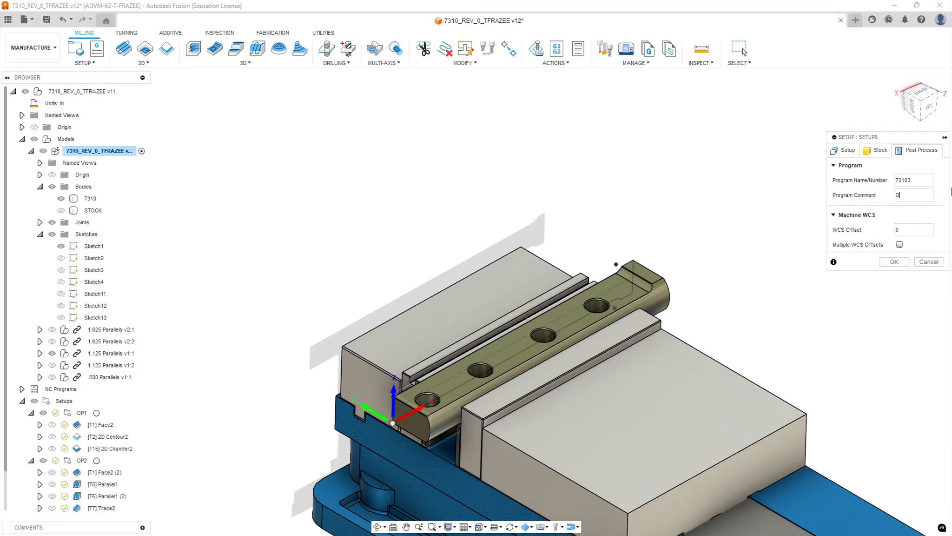
{"action": "left_click", "coordinate": [908, 229]}
{"action": "left_click", "coordinate": [890, 261]}
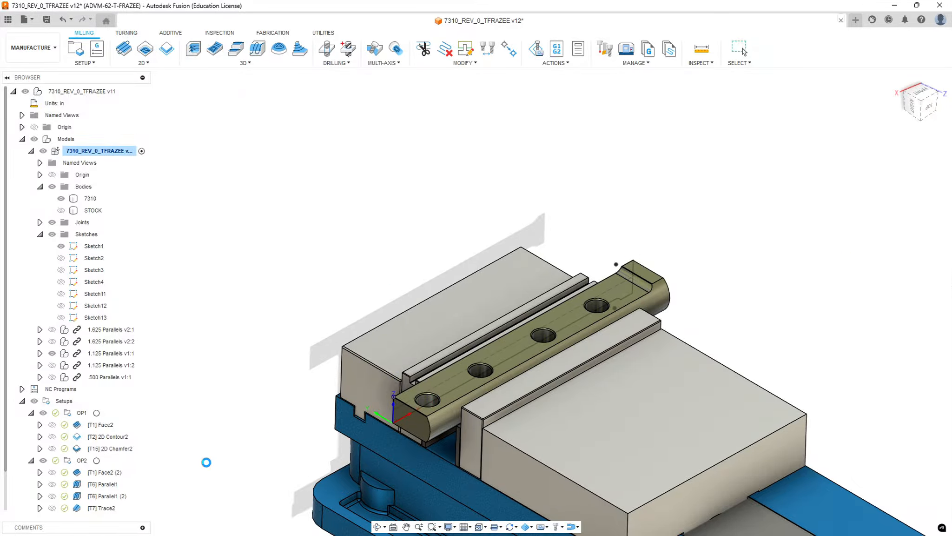
- Rename the new setup as OP3
{"action": "double_click", "coordinate": [84, 507]}
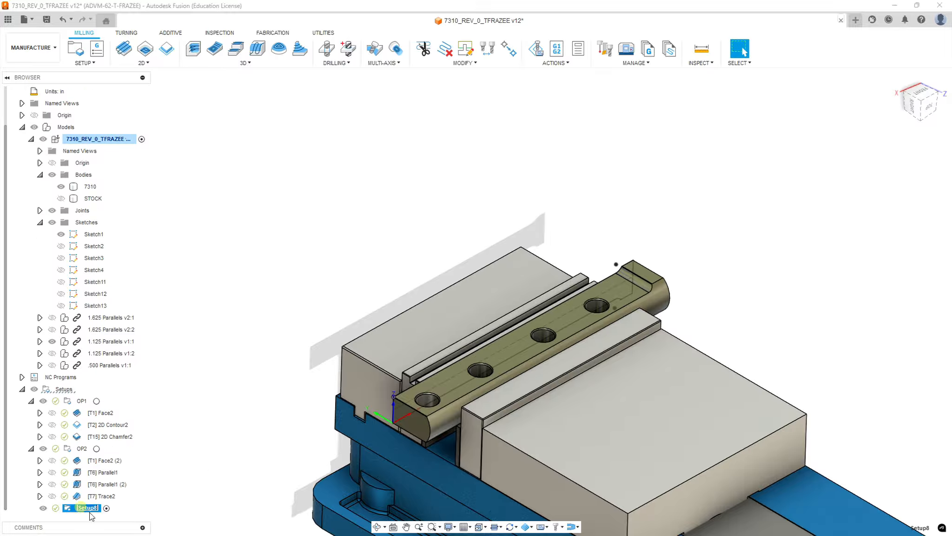
{"action": "type", "text": "OP3"}
{"action": "left_click", "coordinate": [147, 490]}
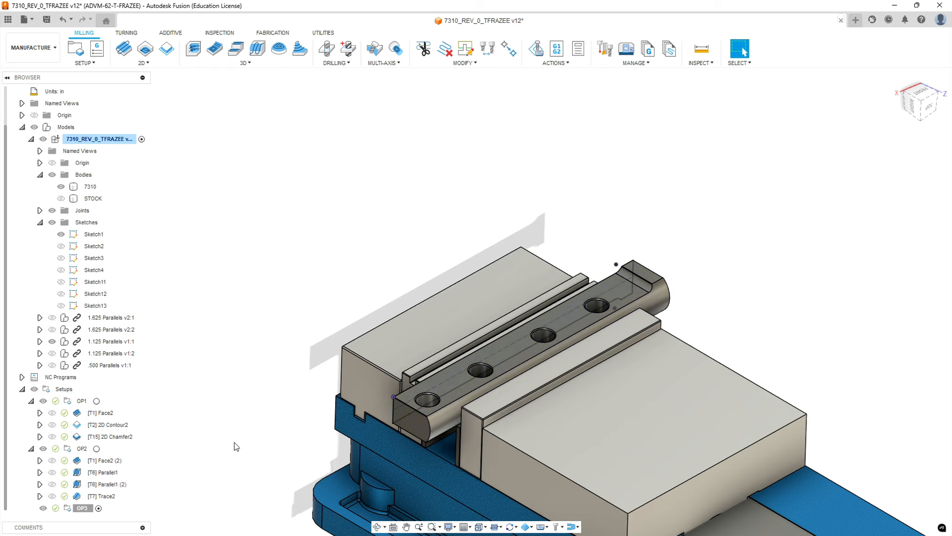
- Measure the diameter of the chamfered top edge on the hole farthest from the WCS origin
{"action": "scroll", "coordinate": [511, 386], "scroll_direction": "down", "scroll_amount": 3}
{"action": "scroll", "coordinate": [614, 360], "scroll_direction": "up", "scroll_amount": 4}
{"action": "scroll", "coordinate": [538, 362], "scroll_direction": "up", "scroll_amount": 2}
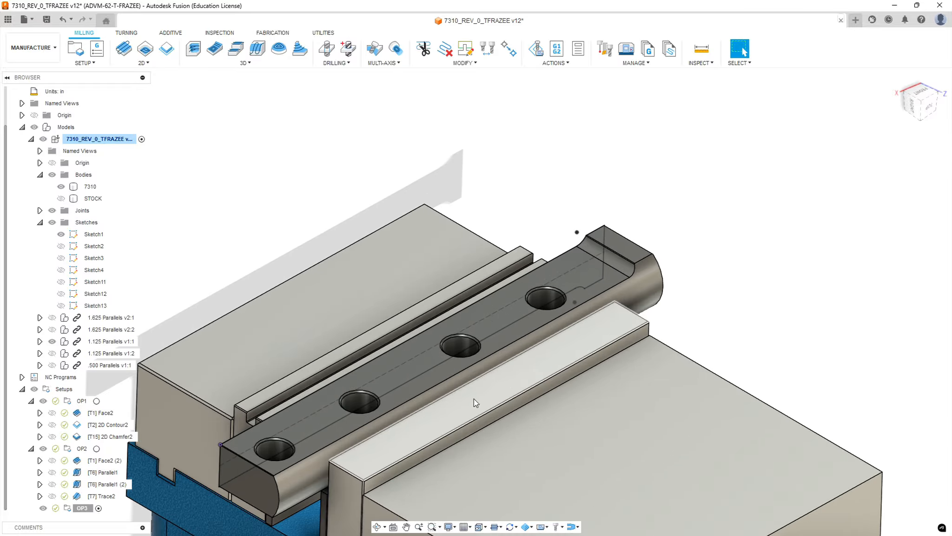
{"action": "left_click", "coordinate": [269, 448]}
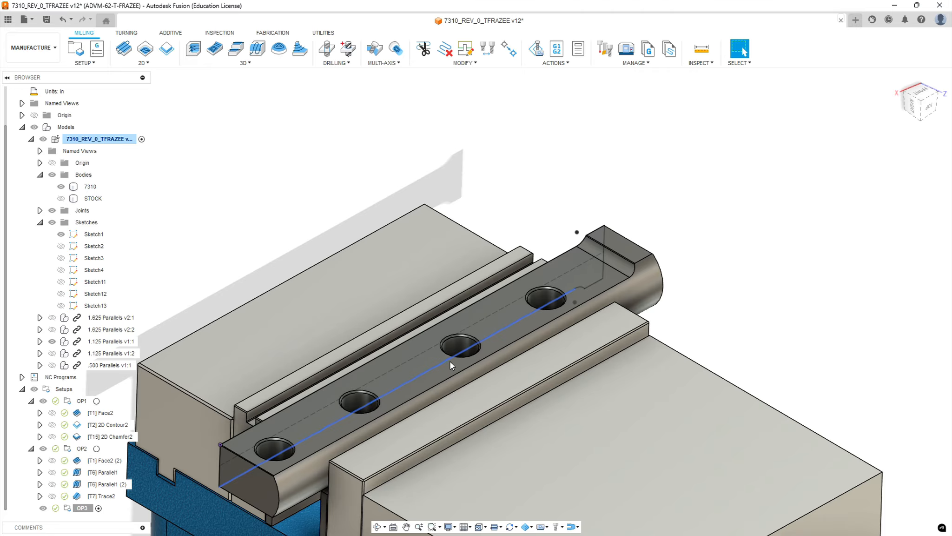
{"action": "scroll", "coordinate": [288, 455], "scroll_direction": "down", "scroll_amount": 3}
{"action": "scroll", "coordinate": [250, 471], "scroll_direction": "up", "scroll_amount": 3}
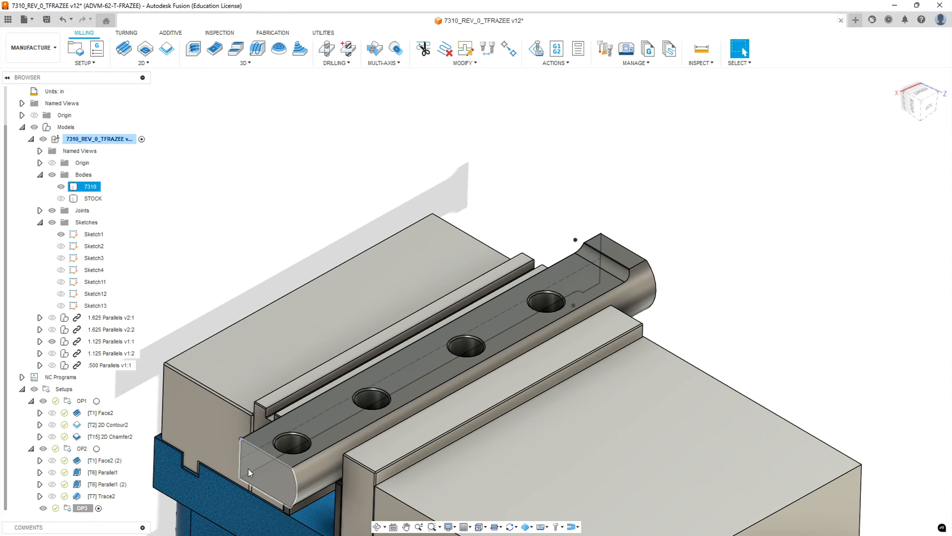
{"action": "scroll", "coordinate": [186, 451], "scroll_direction": "up", "scroll_amount": 4}
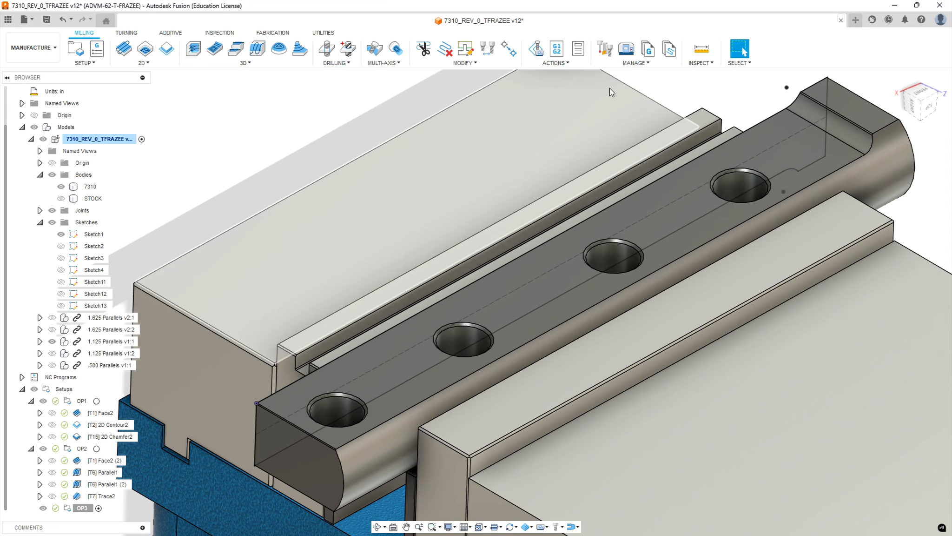
{"action": "left_click", "coordinate": [702, 49]}
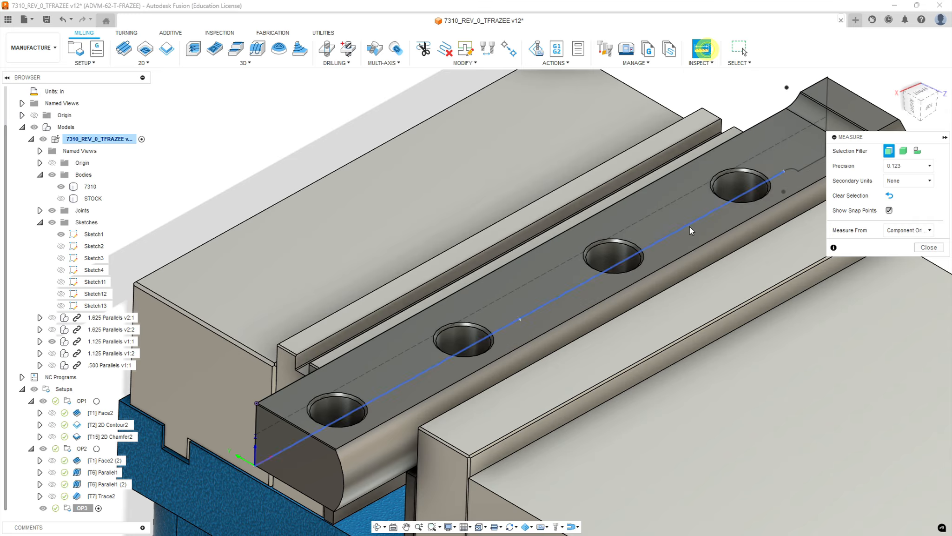
{"action": "left_click", "coordinate": [734, 172]}
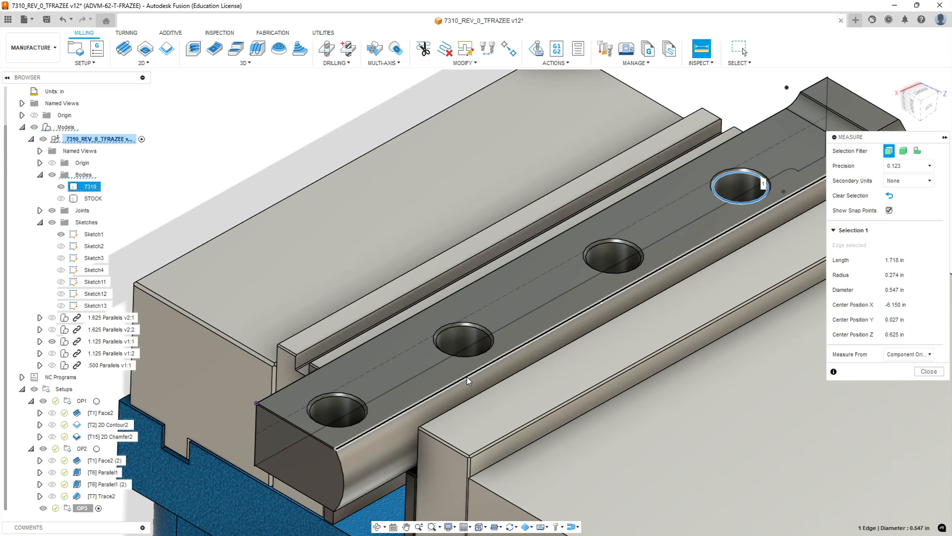
{"action": "scroll", "coordinate": [483, 378], "scroll_direction": "down", "scroll_amount": 3}
{"action": "scroll", "coordinate": [507, 459], "scroll_direction": "up", "scroll_amount": 5}
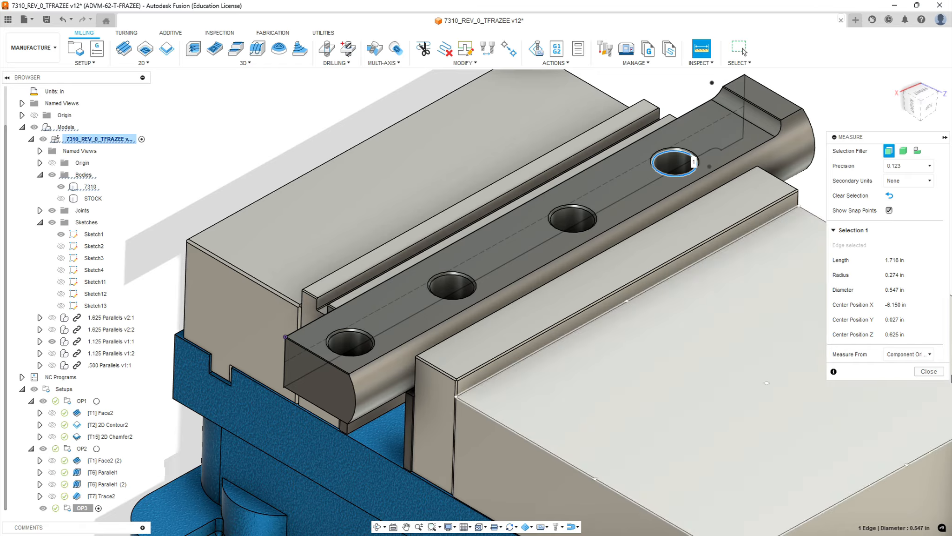
{"action": "left_click", "coordinate": [929, 371]}
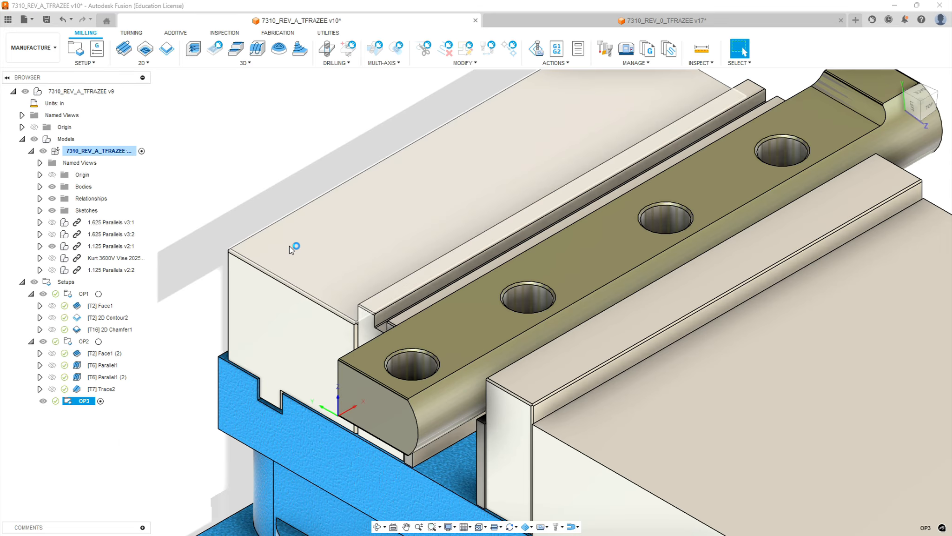
- Start a Drill operation in OP3 with tool 15, the 3/8" 90° spot drill from the Sierra_VF1_aluminum_2026_Rev 0 library
{"action": "left_click", "coordinate": [325, 52]}
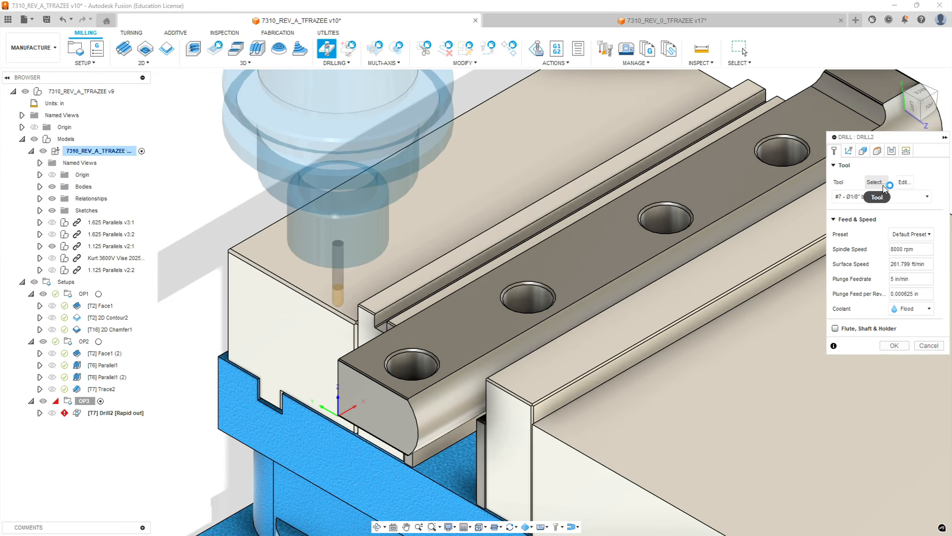
{"action": "left_click", "coordinate": [875, 183]}
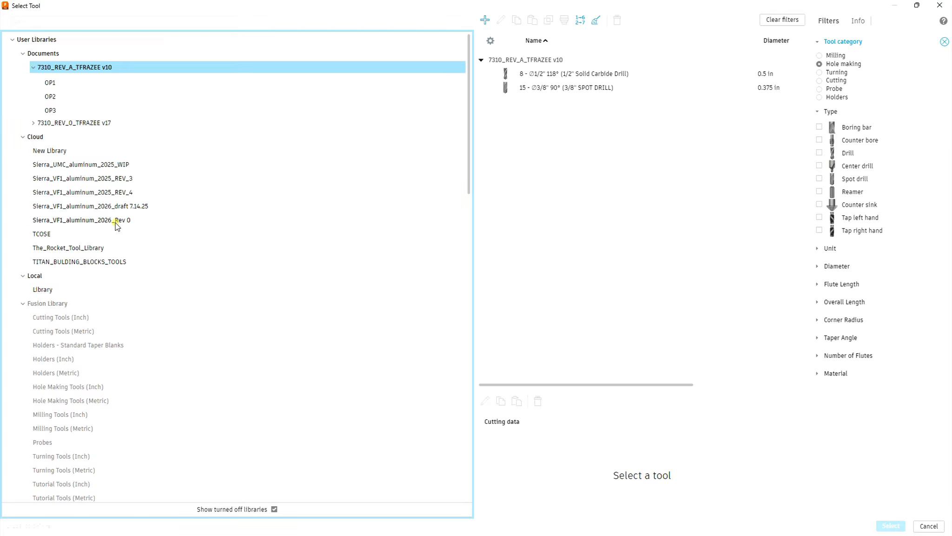
{"action": "left_click", "coordinate": [116, 220]}
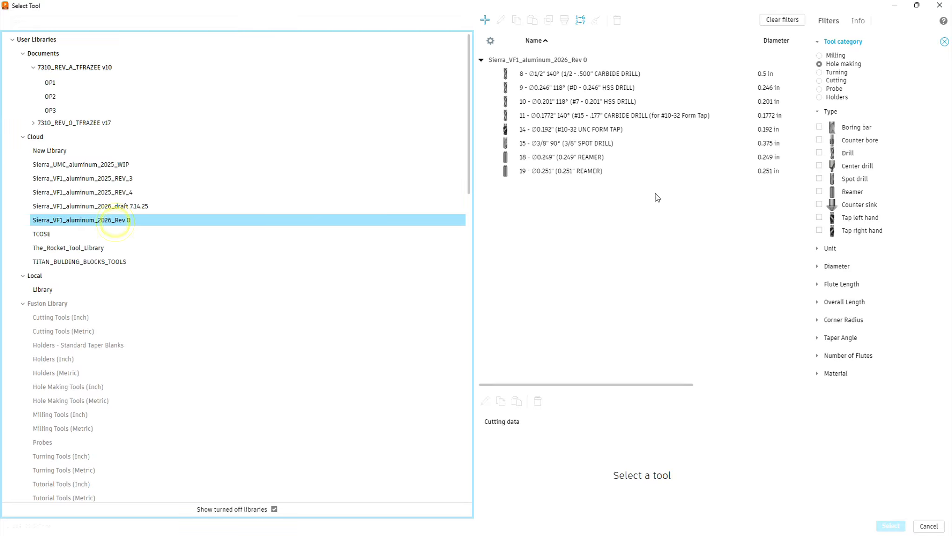
{"action": "left_click", "coordinate": [594, 144]}
{"action": "left_click", "coordinate": [892, 525]}
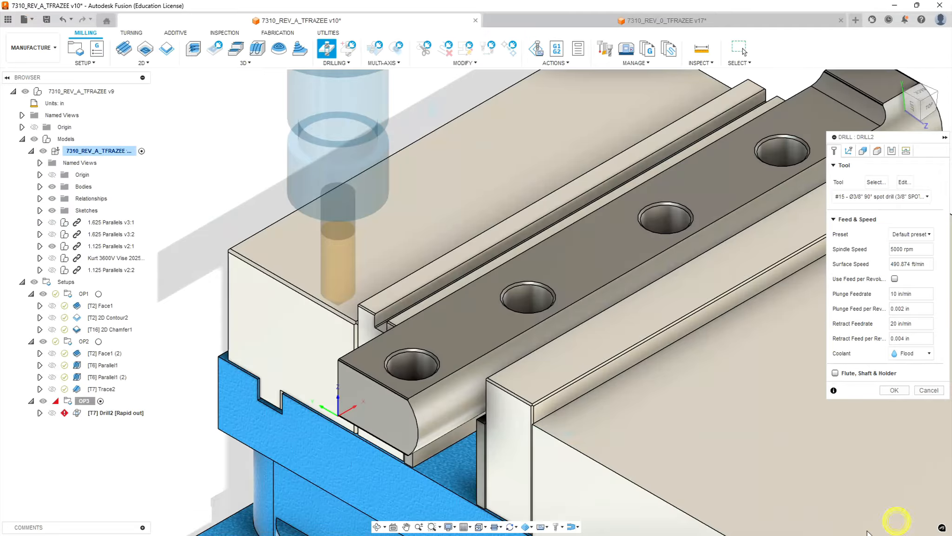
- Select the chamfered top faces of all four holes along the part as the drill operation's hole faces
{"action": "scroll", "coordinate": [446, 368], "scroll_direction": "up", "scroll_amount": 4}
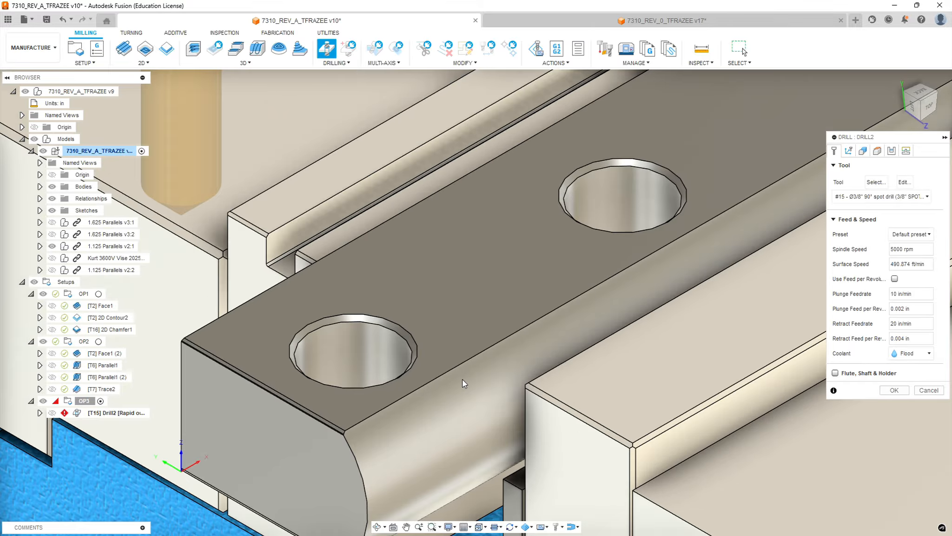
{"action": "left_click", "coordinate": [391, 323]}
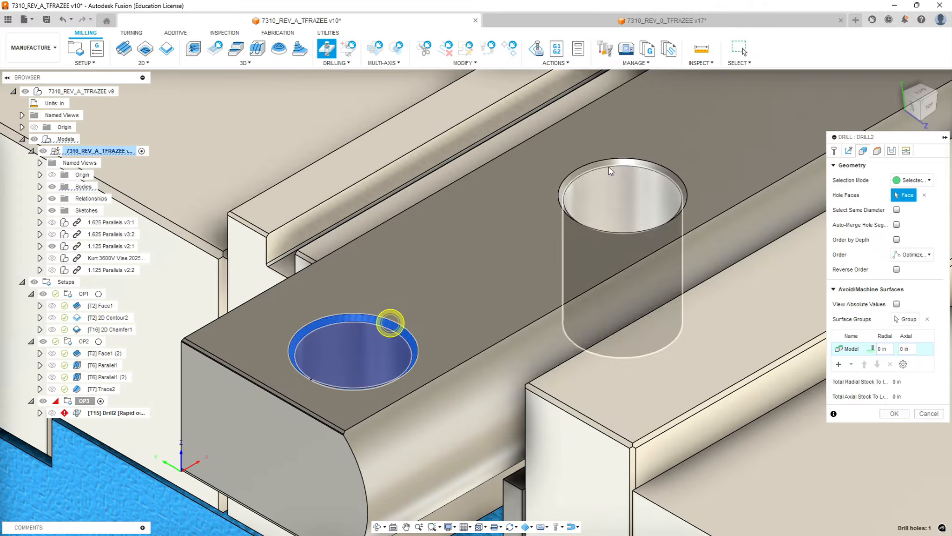
{"action": "left_click", "coordinate": [644, 160]}
{"action": "scroll", "coordinate": [628, 224], "scroll_direction": "down", "scroll_amount": 3}
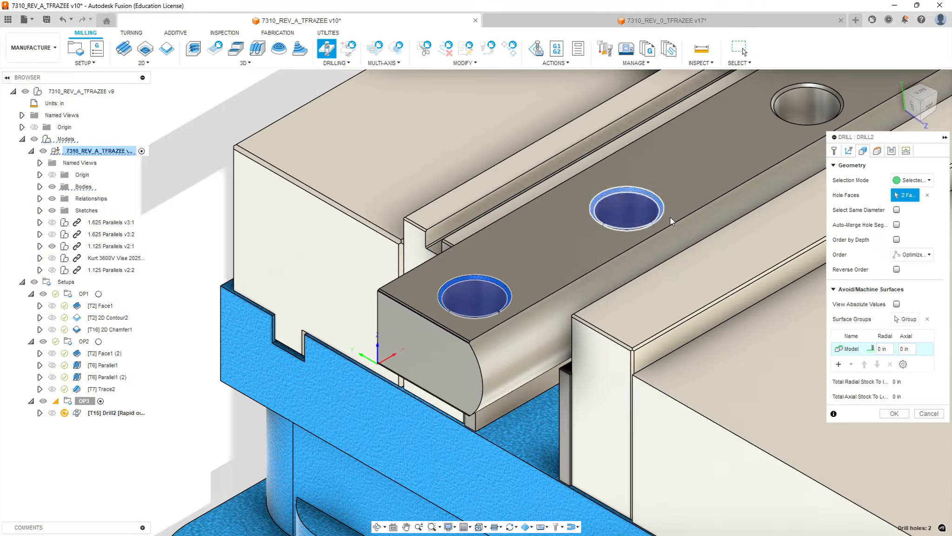
{"action": "scroll", "coordinate": [671, 216], "scroll_direction": "down", "scroll_amount": 2}
{"action": "scroll", "coordinate": [799, 142], "scroll_direction": "up", "scroll_amount": 6}
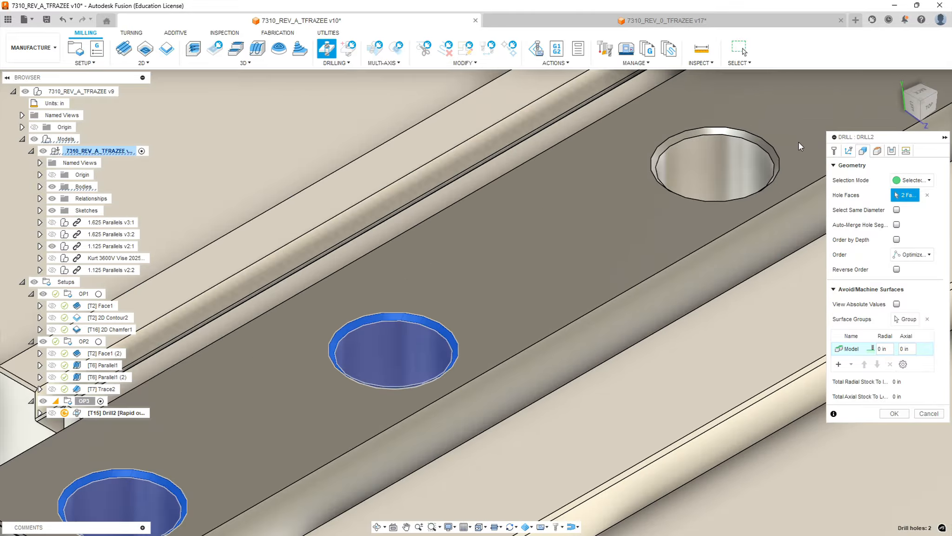
{"action": "left_click", "coordinate": [746, 139]}
{"action": "scroll", "coordinate": [696, 182], "scroll_direction": "down", "scroll_amount": 6}
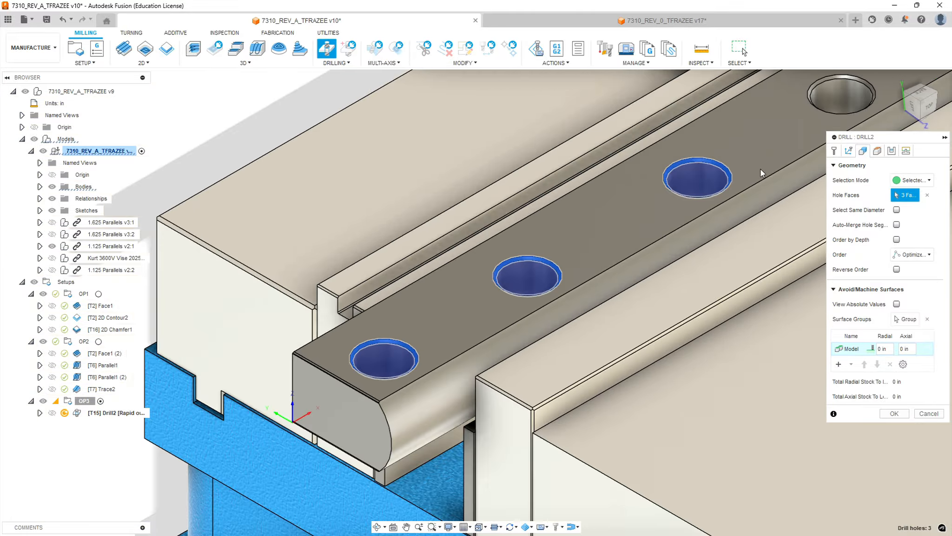
{"action": "scroll", "coordinate": [877, 86], "scroll_direction": "up", "scroll_amount": 5}
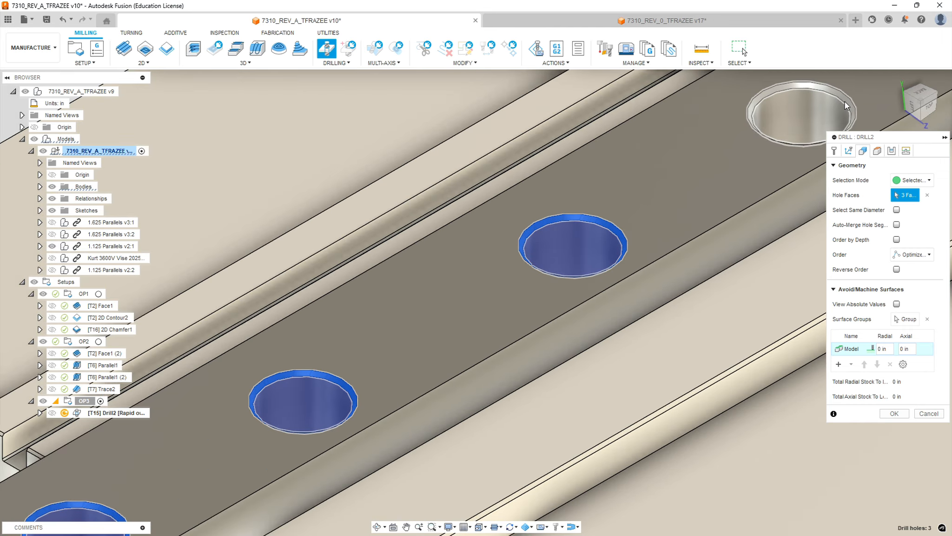
{"action": "left_click", "coordinate": [837, 94]}
{"action": "scroll", "coordinate": [586, 220], "scroll_direction": "down", "scroll_amount": 5}
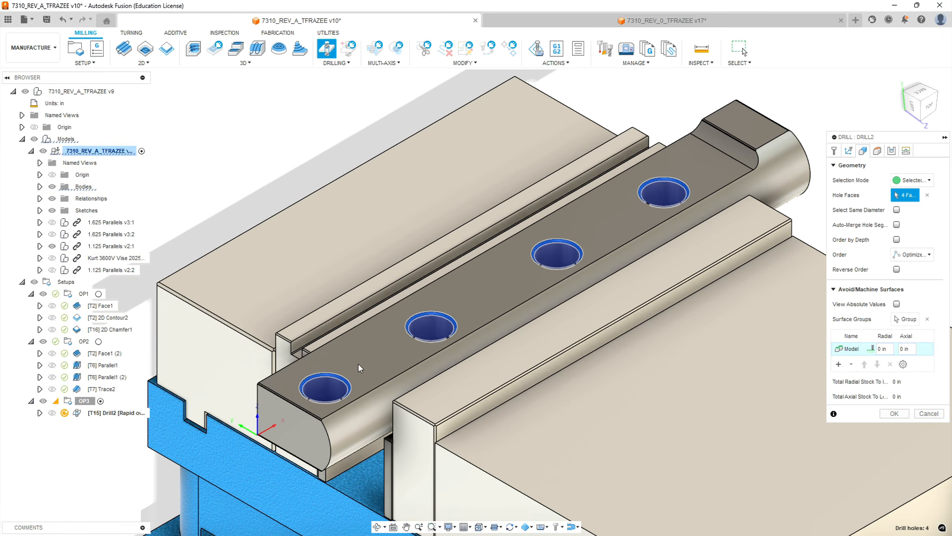
{"action": "scroll", "coordinate": [358, 364], "scroll_direction": "up", "scroll_amount": 4}
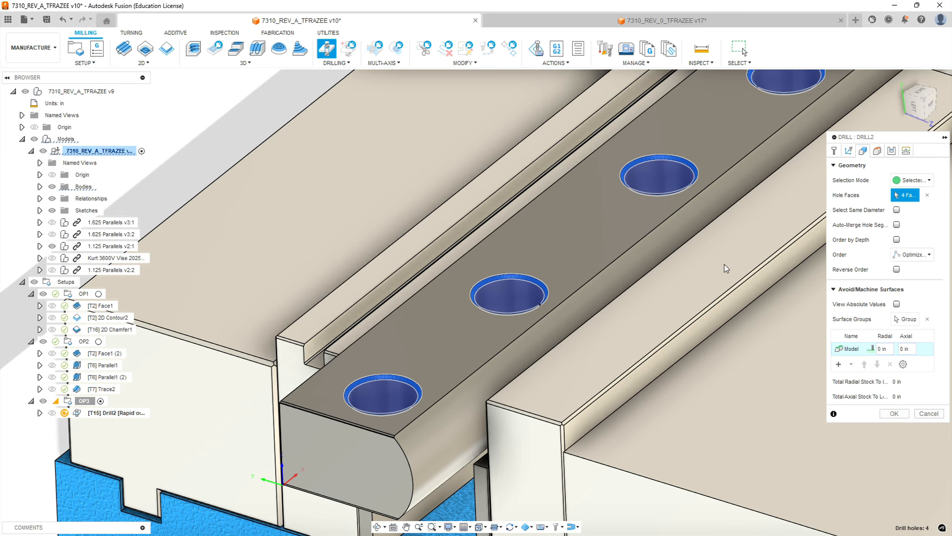
{"action": "scroll", "coordinate": [735, 260], "scroll_direction": "down", "scroll_amount": 5}
{"action": "scroll", "coordinate": [761, 113], "scroll_direction": "up", "scroll_amount": 4}
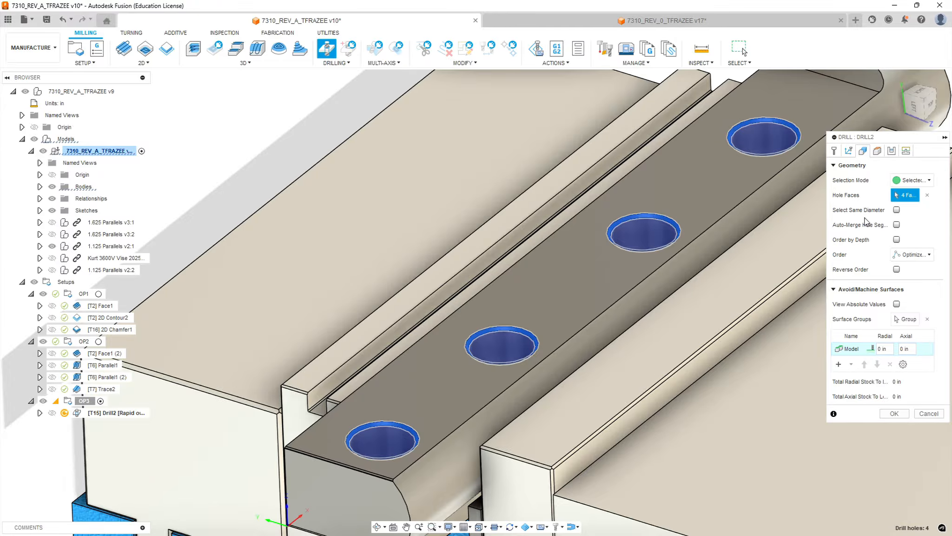
- Reference the drill operation's retract height from Model top and its bottom height from Hole top
{"action": "left_click", "coordinate": [878, 150]}
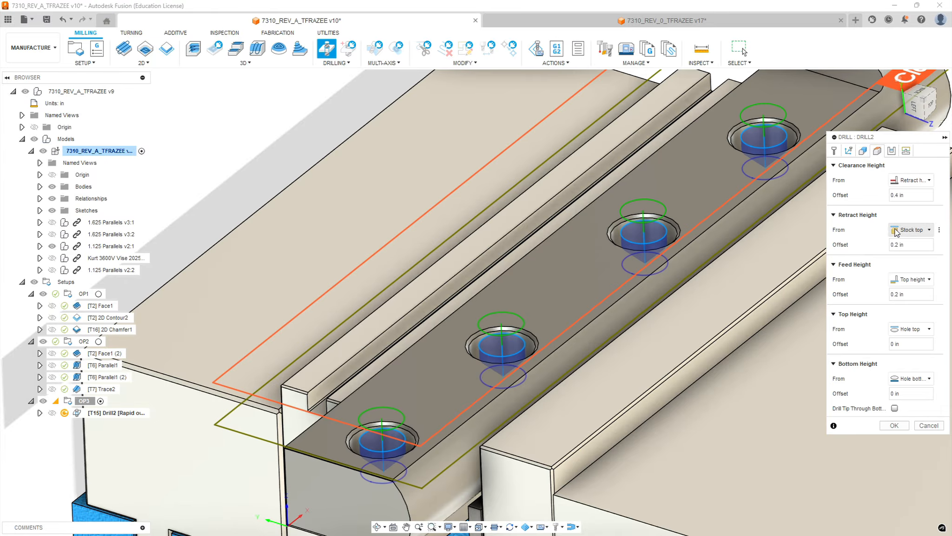
{"action": "left_click", "coordinate": [916, 231]}
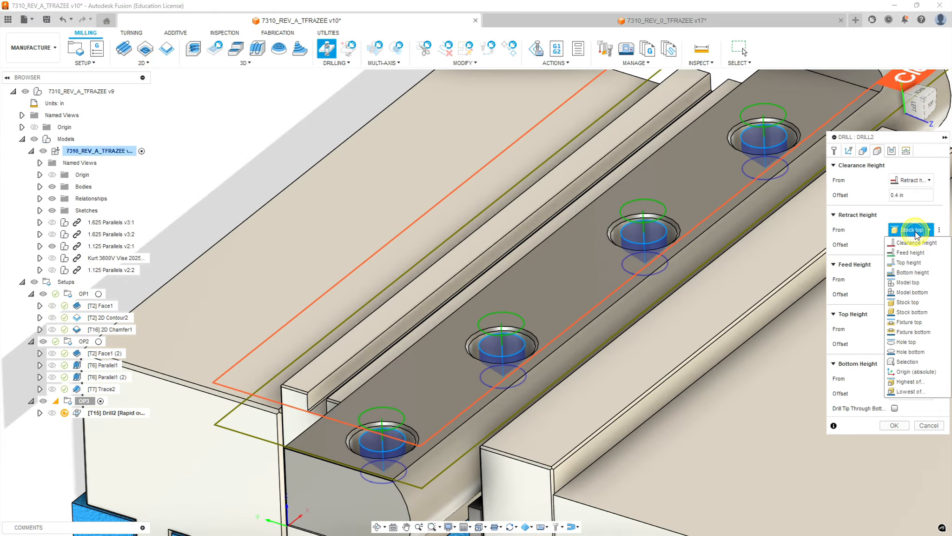
{"action": "left_click", "coordinate": [907, 282]}
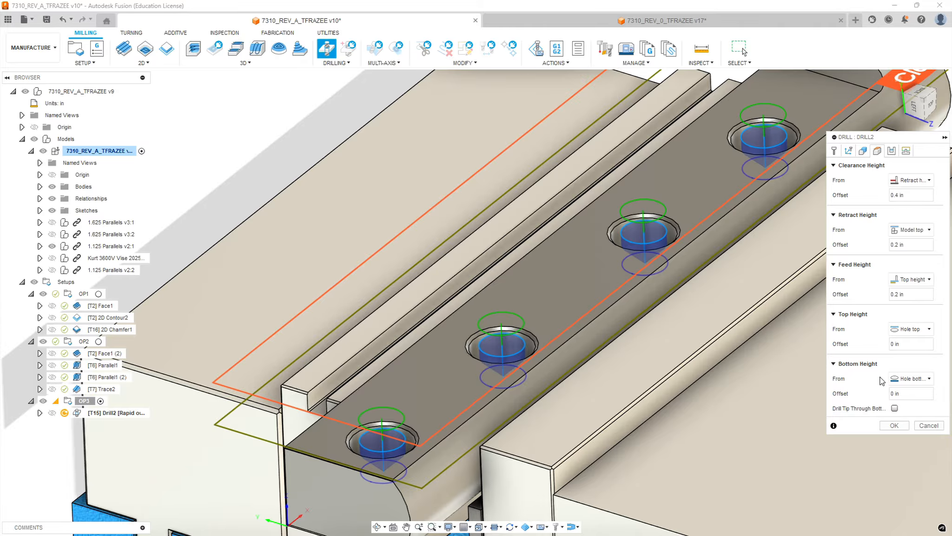
{"action": "left_click", "coordinate": [930, 380]}
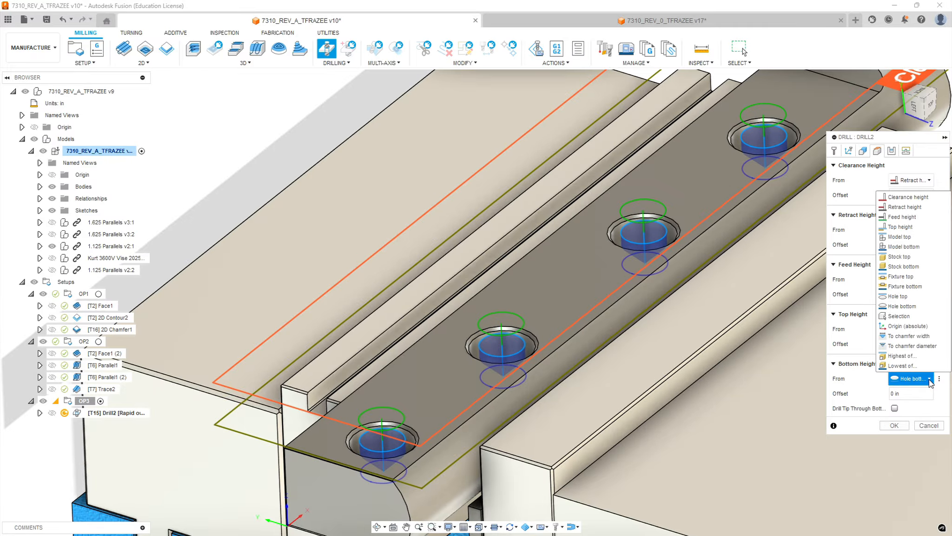
{"action": "left_click", "coordinate": [898, 296]}
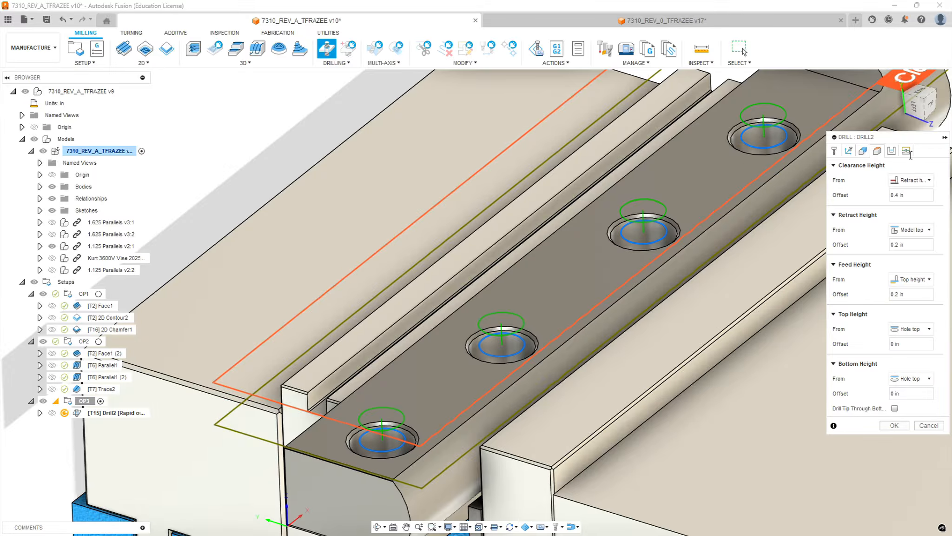
- Try the Deep drilling - full retract cycle type and return the cycle to Drilling - rapid out
{"action": "left_click", "coordinate": [892, 151]}
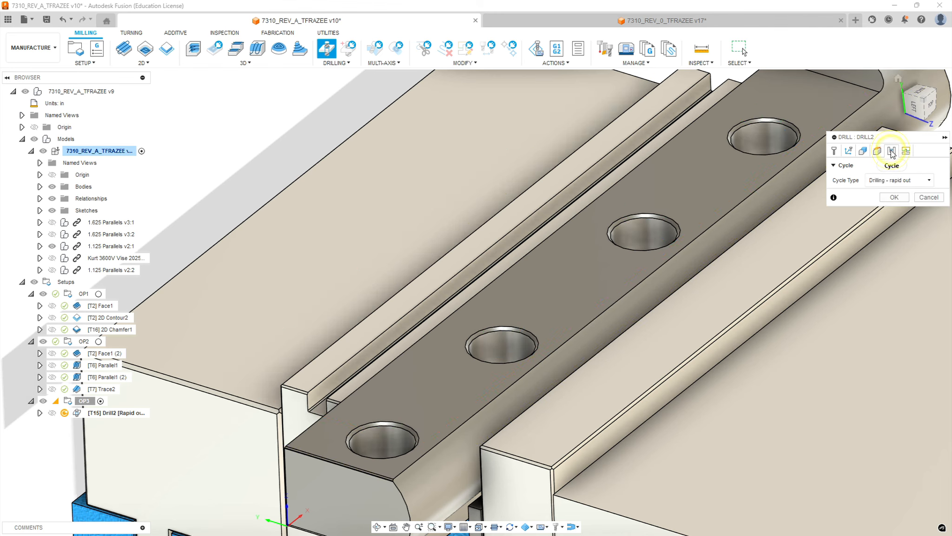
{"action": "left_click", "coordinate": [929, 181]}
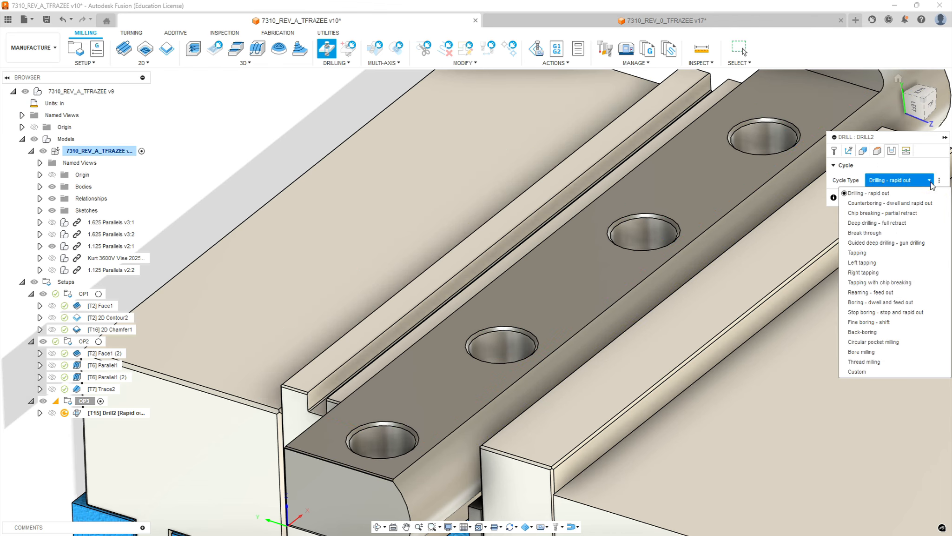
{"action": "left_click", "coordinate": [877, 225]}
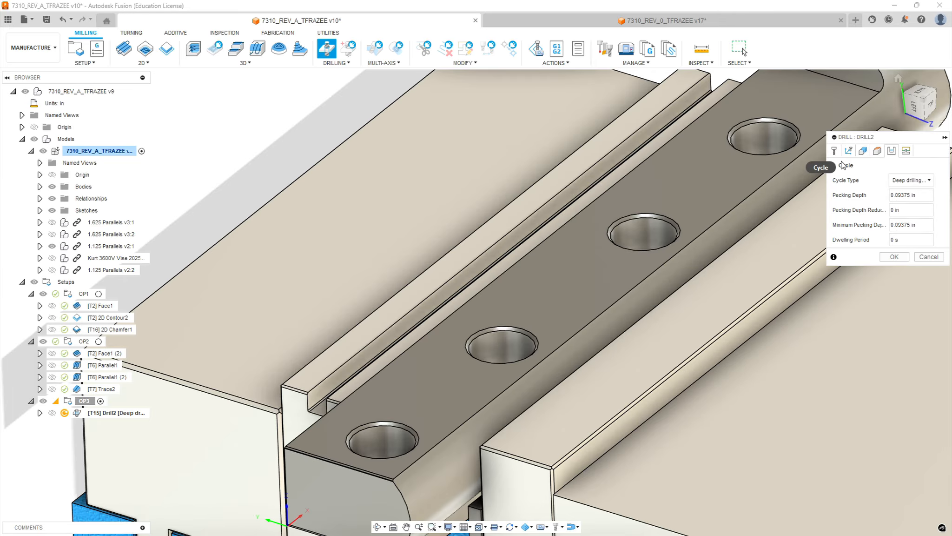
{"action": "left_click", "coordinate": [911, 180]}
{"action": "left_click", "coordinate": [899, 192]}
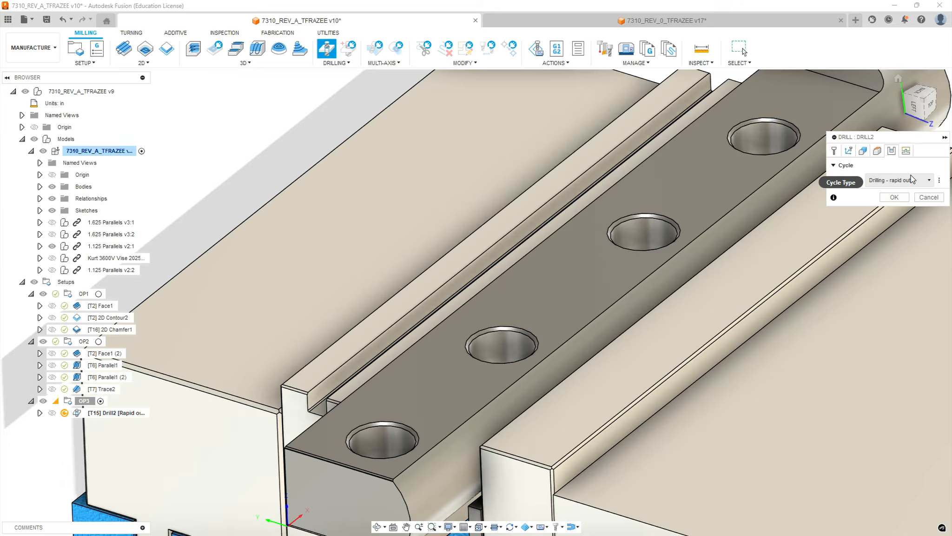
- Set the bottom height offset to -.093 in, review the cycle and linking settings, and accept the spot drill operation
{"action": "left_click", "coordinate": [876, 152]}
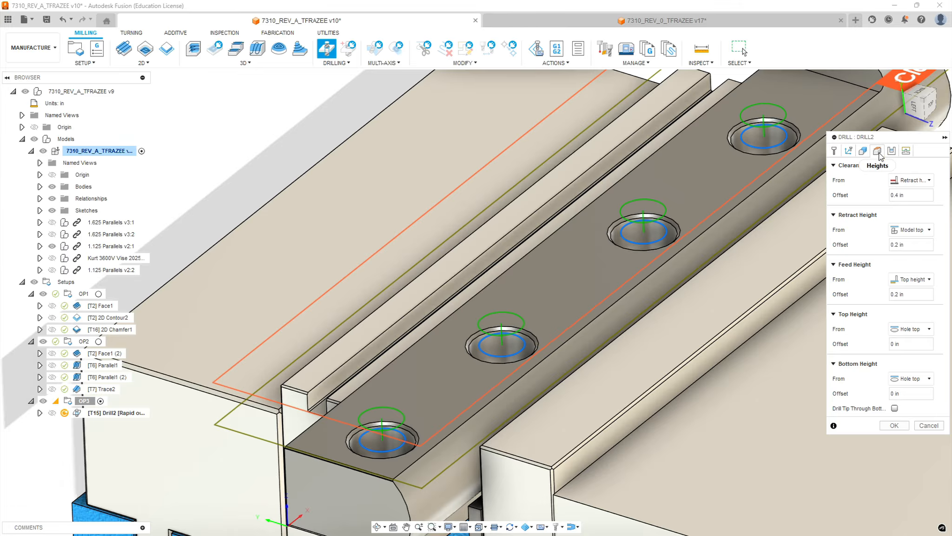
{"action": "left_click", "coordinate": [909, 390]}
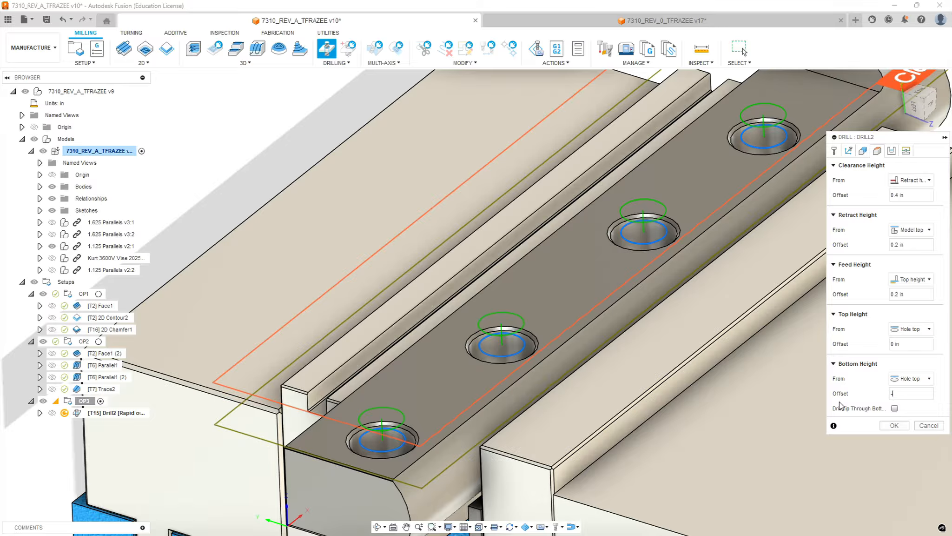
{"action": "type", "text": "-.093"}
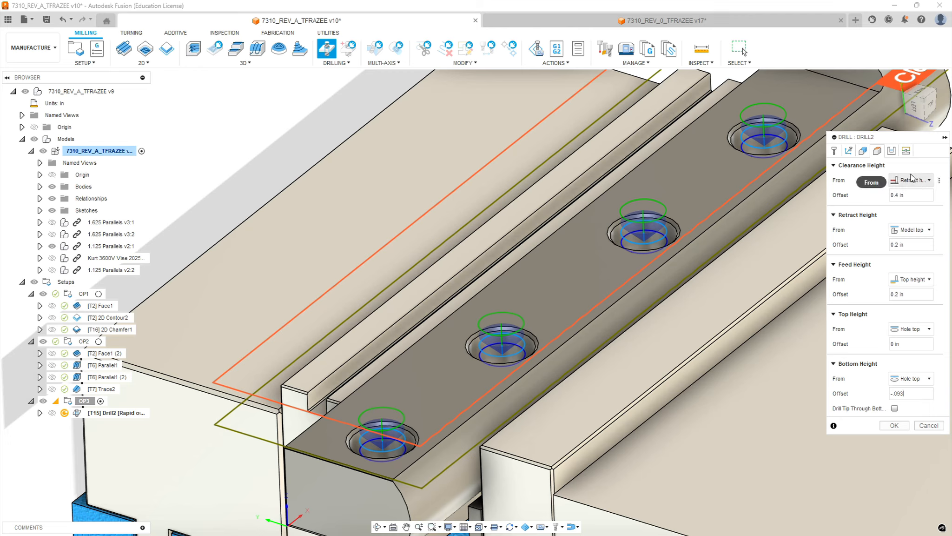
{"action": "left_click", "coordinate": [891, 151]}
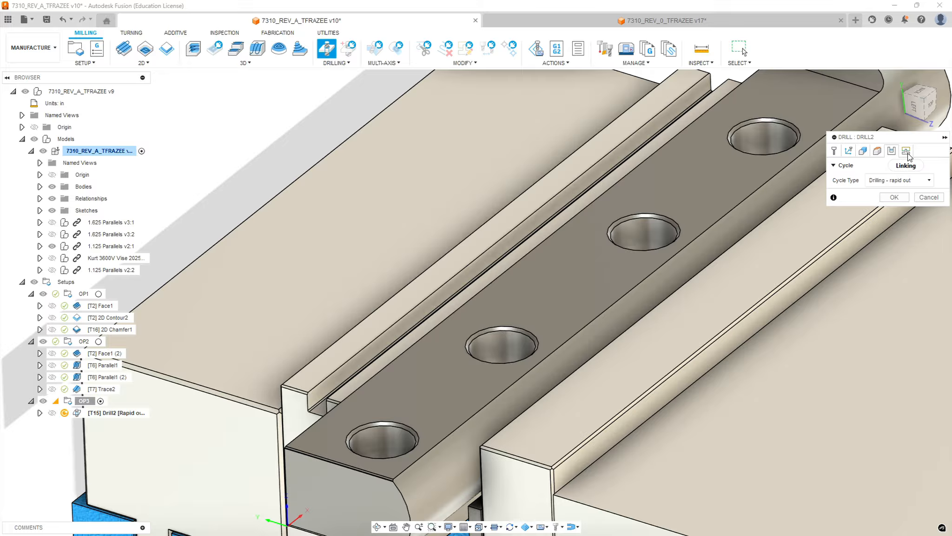
{"action": "left_click", "coordinate": [908, 153]}
{"action": "left_click", "coordinate": [896, 228]}
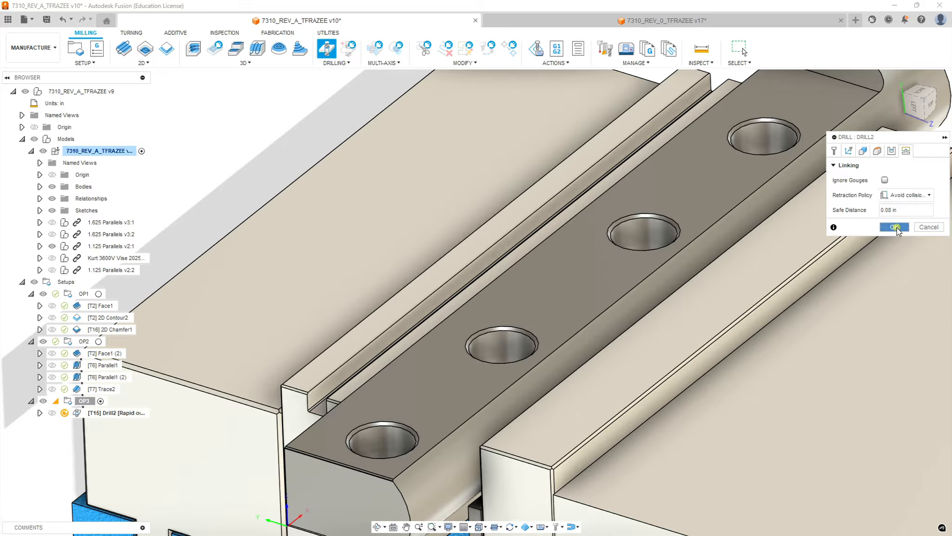